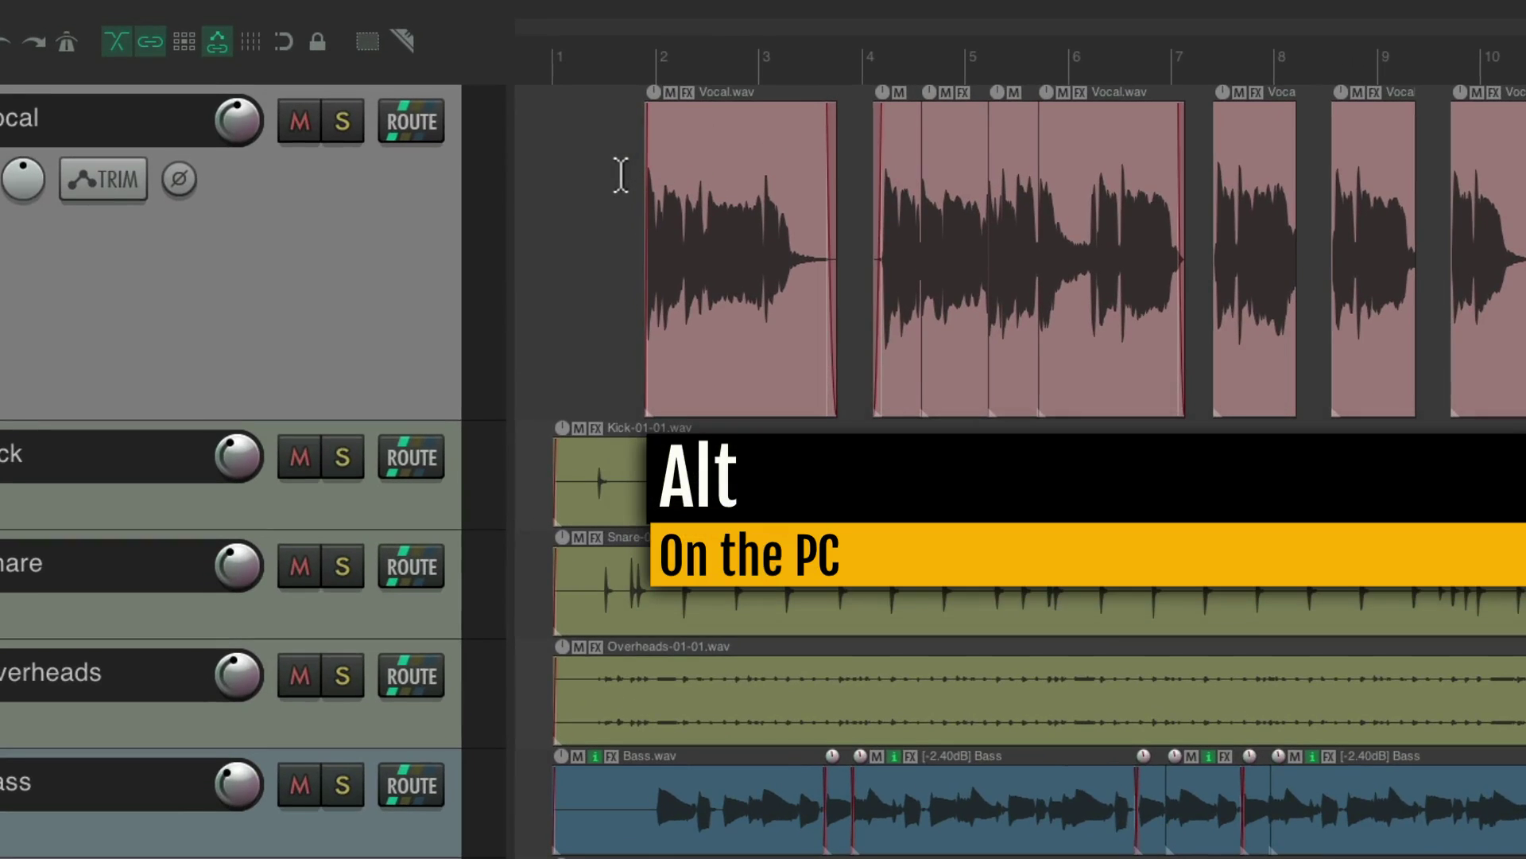
Step: Test deleting, moving and copying a razor area on the first Vocal item, then restore it and clear the area
{"action": "left_click_drag", "start_coordinate": [621, 175], "coordinate": [875, 197]}
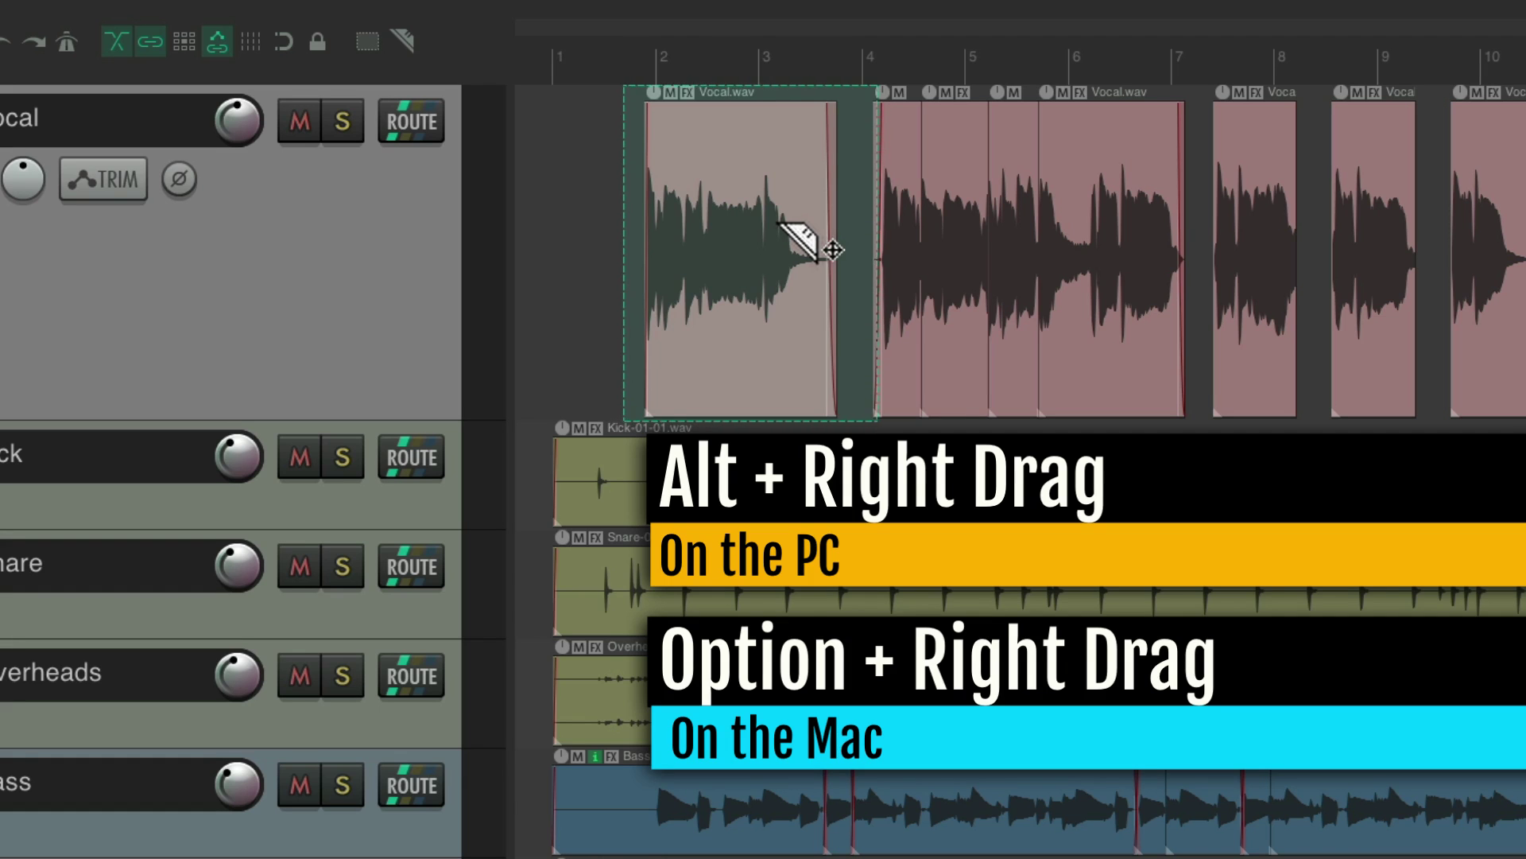
{"action": "key", "text": "Delete"}
{"action": "key", "text": "ctrl+z"}
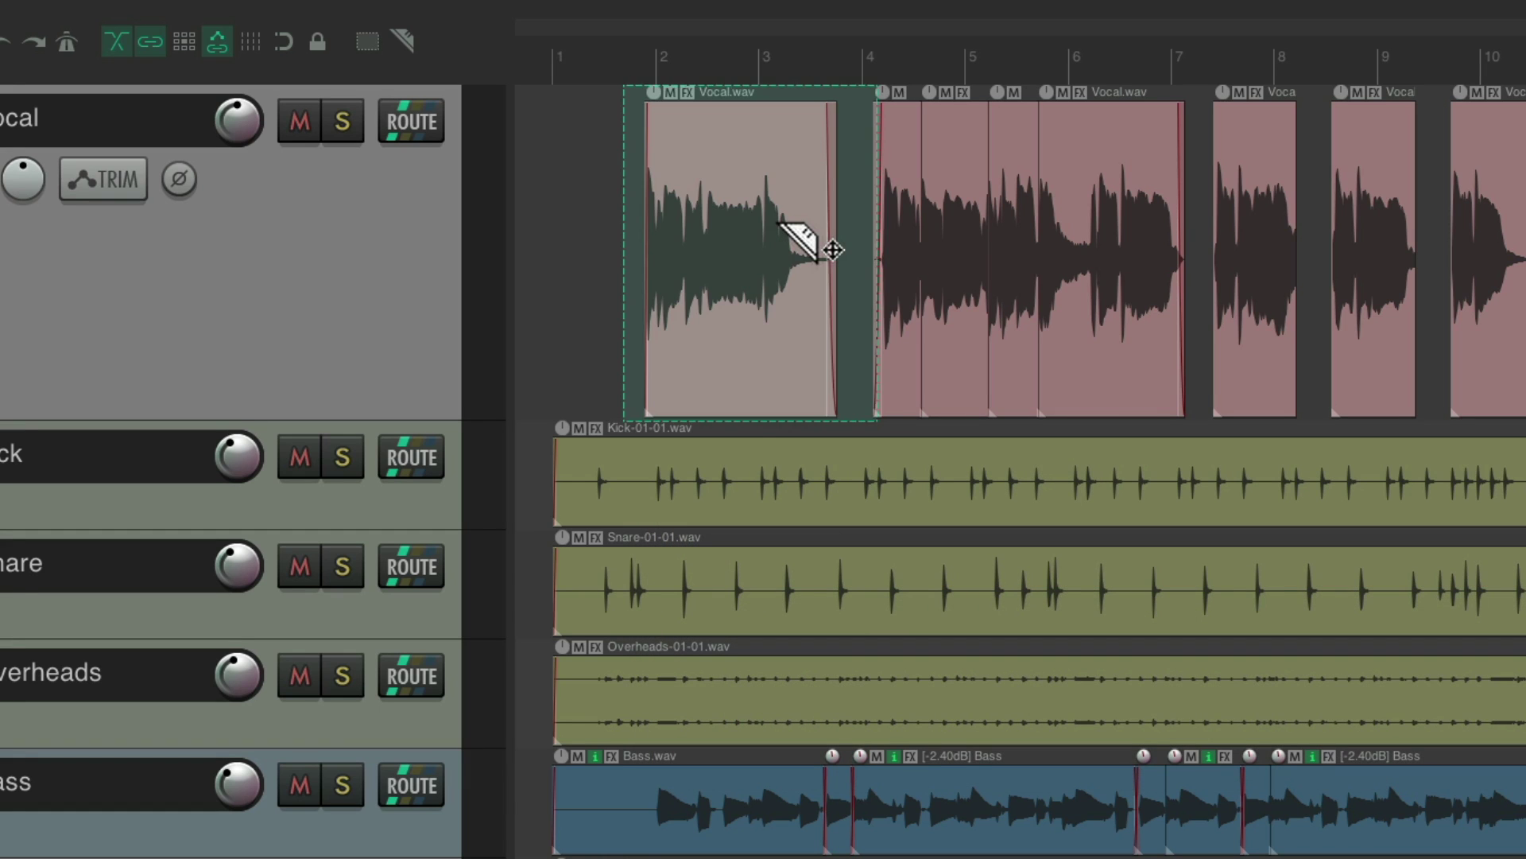
{"action": "key", "text": "Delete"}
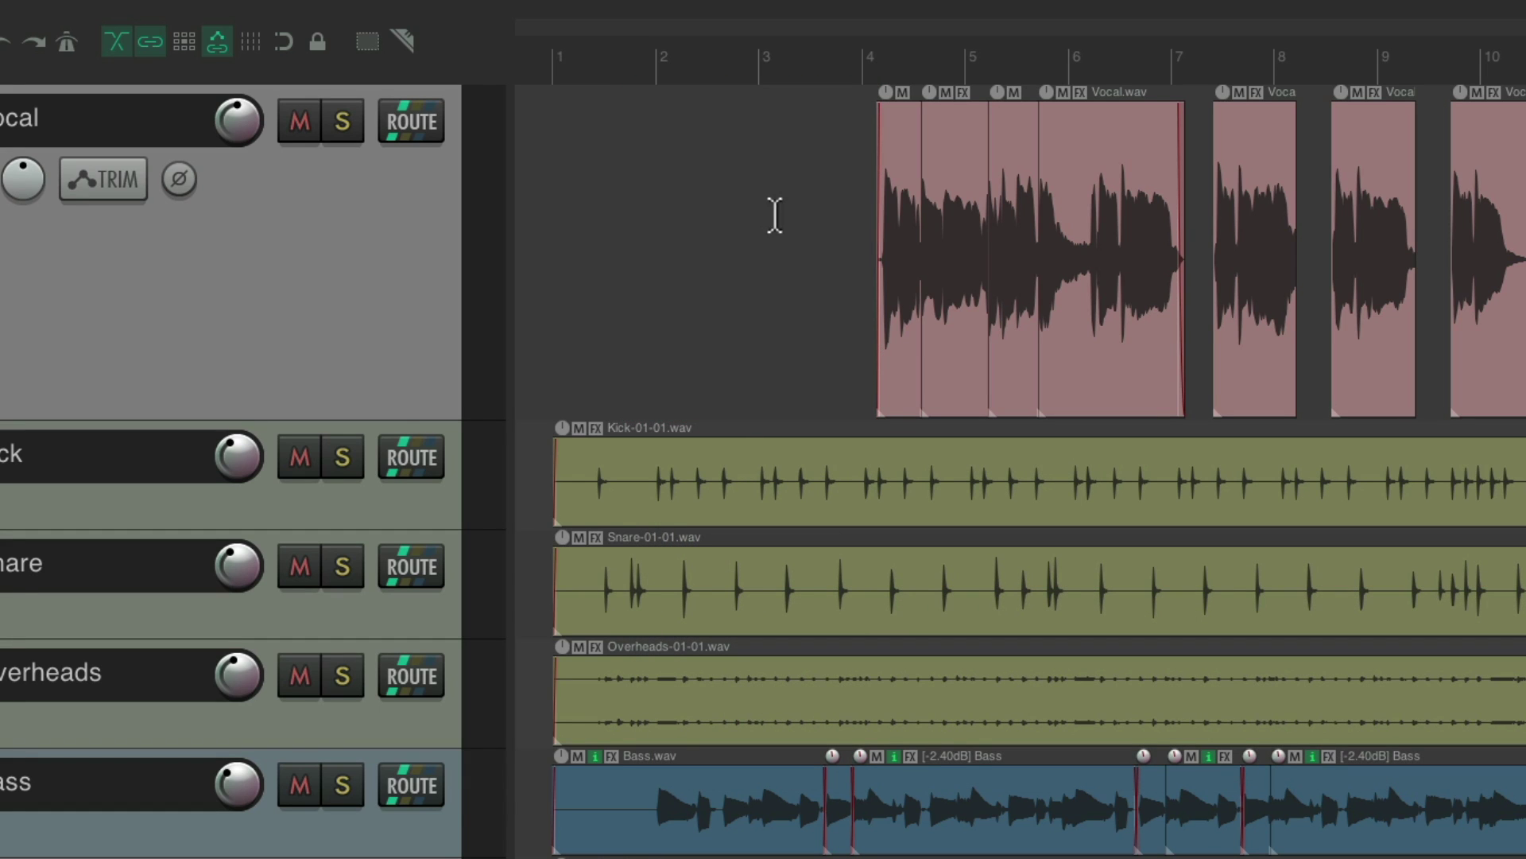
{"action": "key", "text": "ctrl+z"}
{"action": "left_click_drag", "start_coordinate": [784, 228], "coordinate": [1037, 181]}
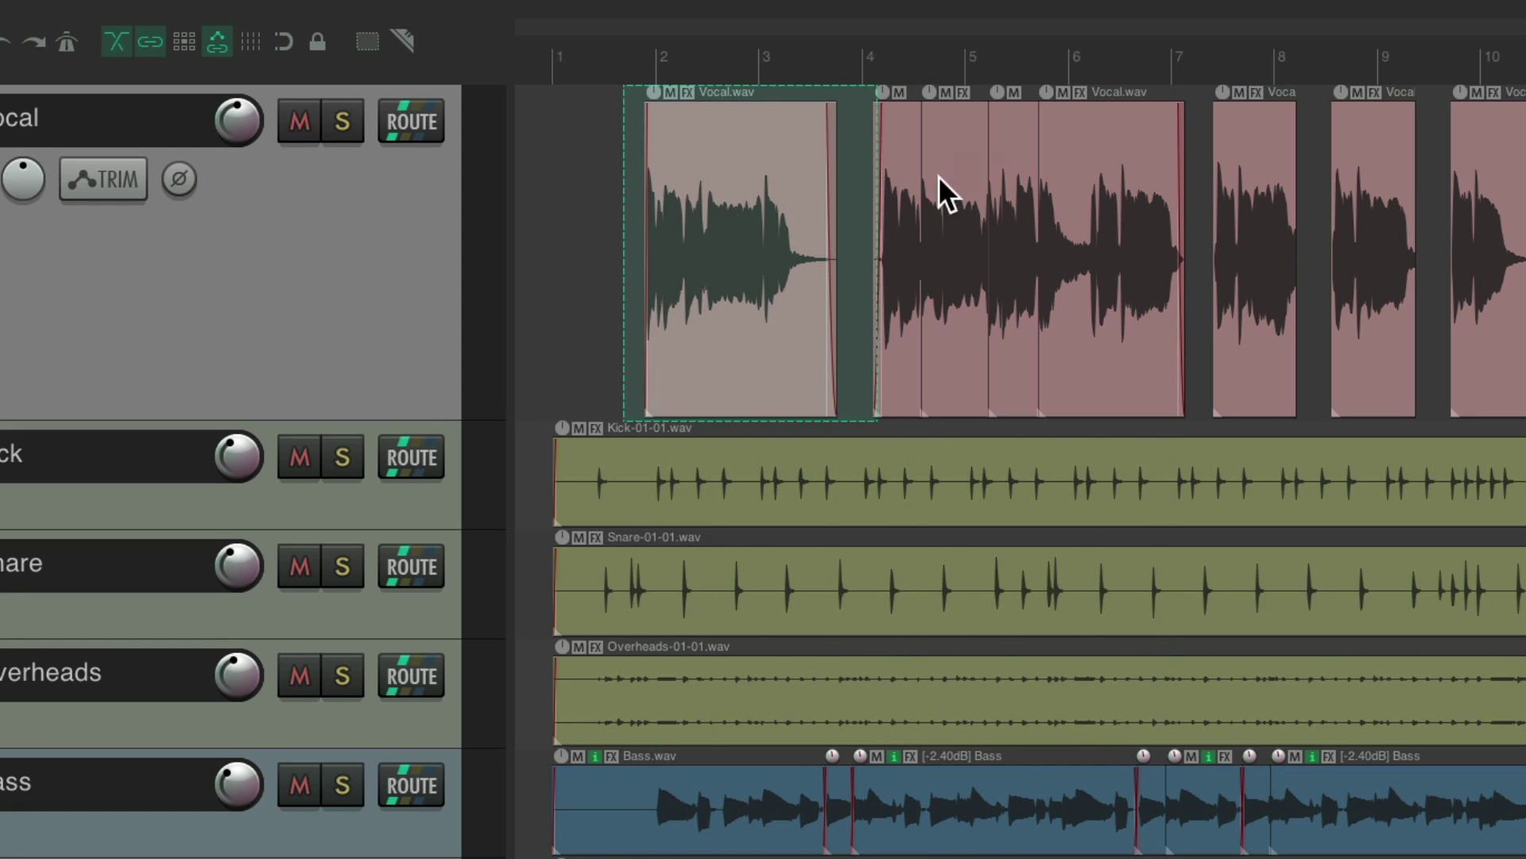
{"action": "left_click_drag", "start_coordinate": [795, 224], "coordinate": [906, 521]}
{"action": "key", "text": "Escape"}
{"action": "left_click", "coordinate": [752, 175]}
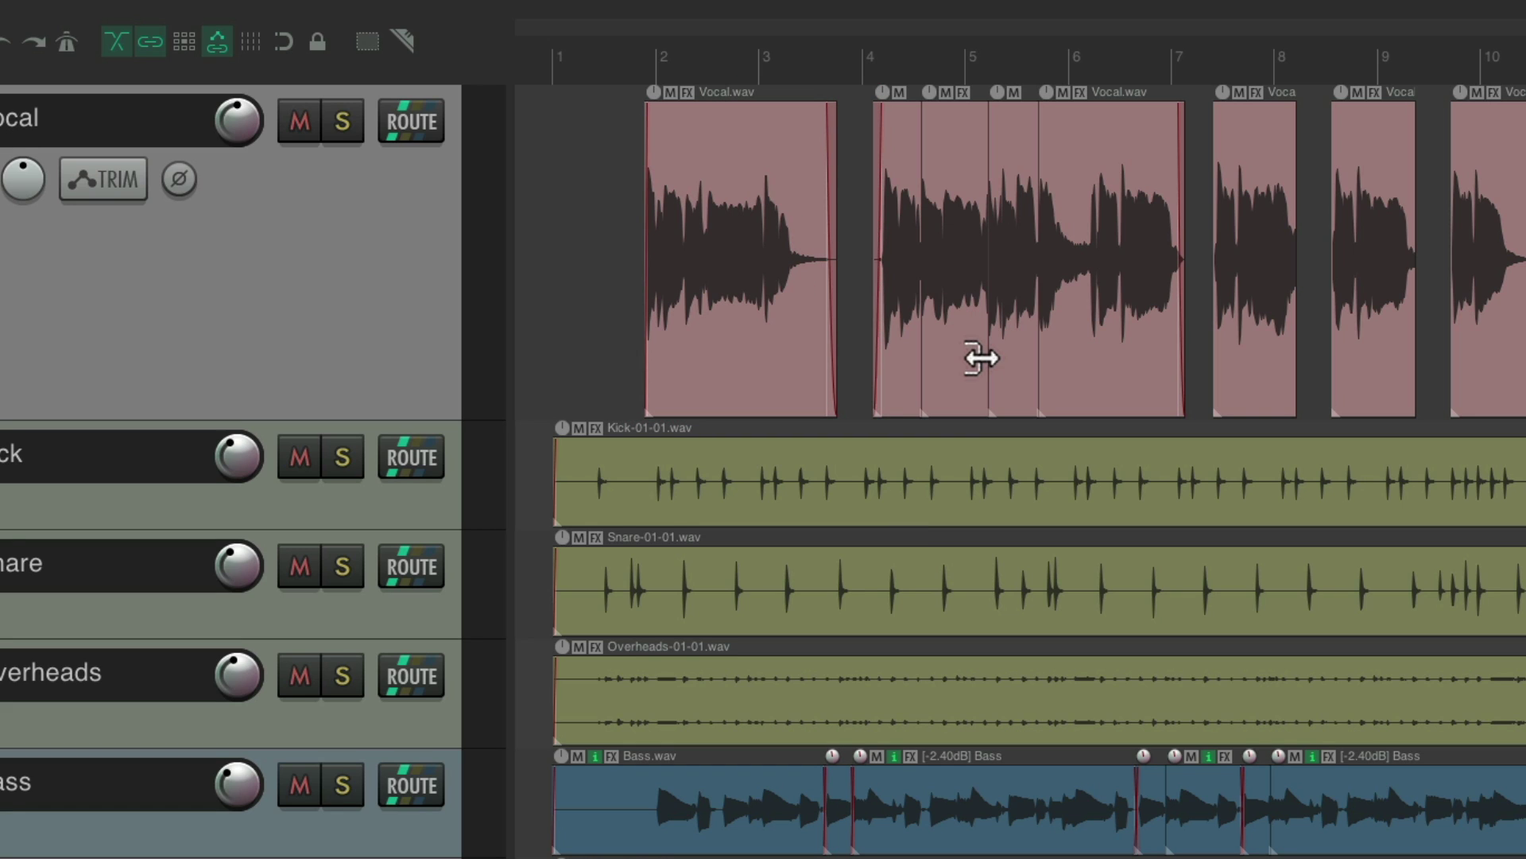
Step: Razor-select bars 3–6.6 from Vocal to Overheads, delete, undo, and clear the area
{"action": "left_click_drag", "start_coordinate": [752, 223], "coordinate": [1134, 650]}
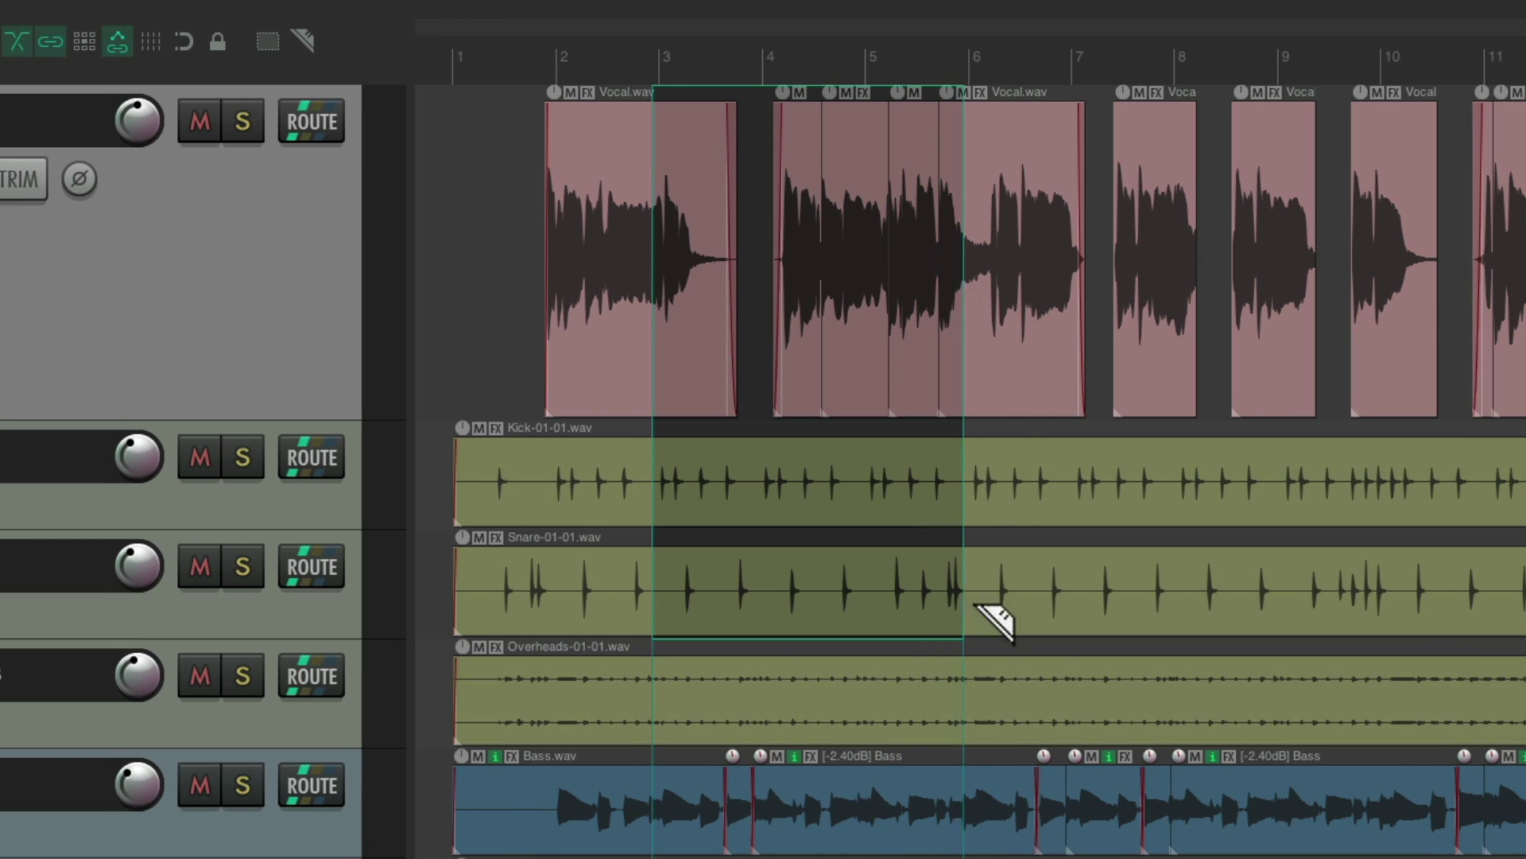
{"action": "left_click_drag", "start_coordinate": [1032, 650], "coordinate": [1033, 651]}
{"action": "key", "text": "Delete"}
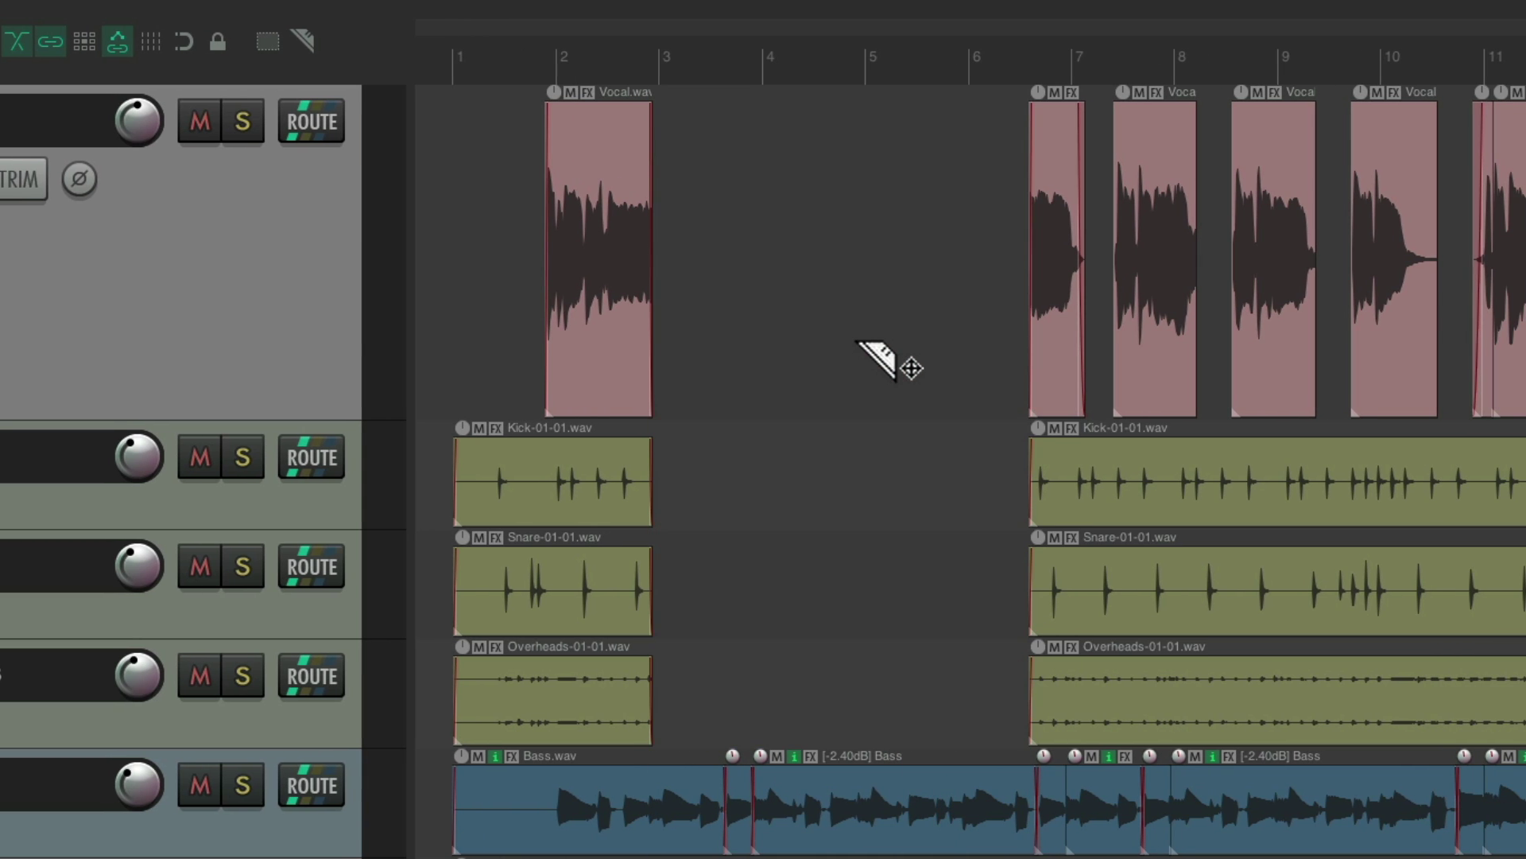
{"action": "key", "text": "ctrl+z"}
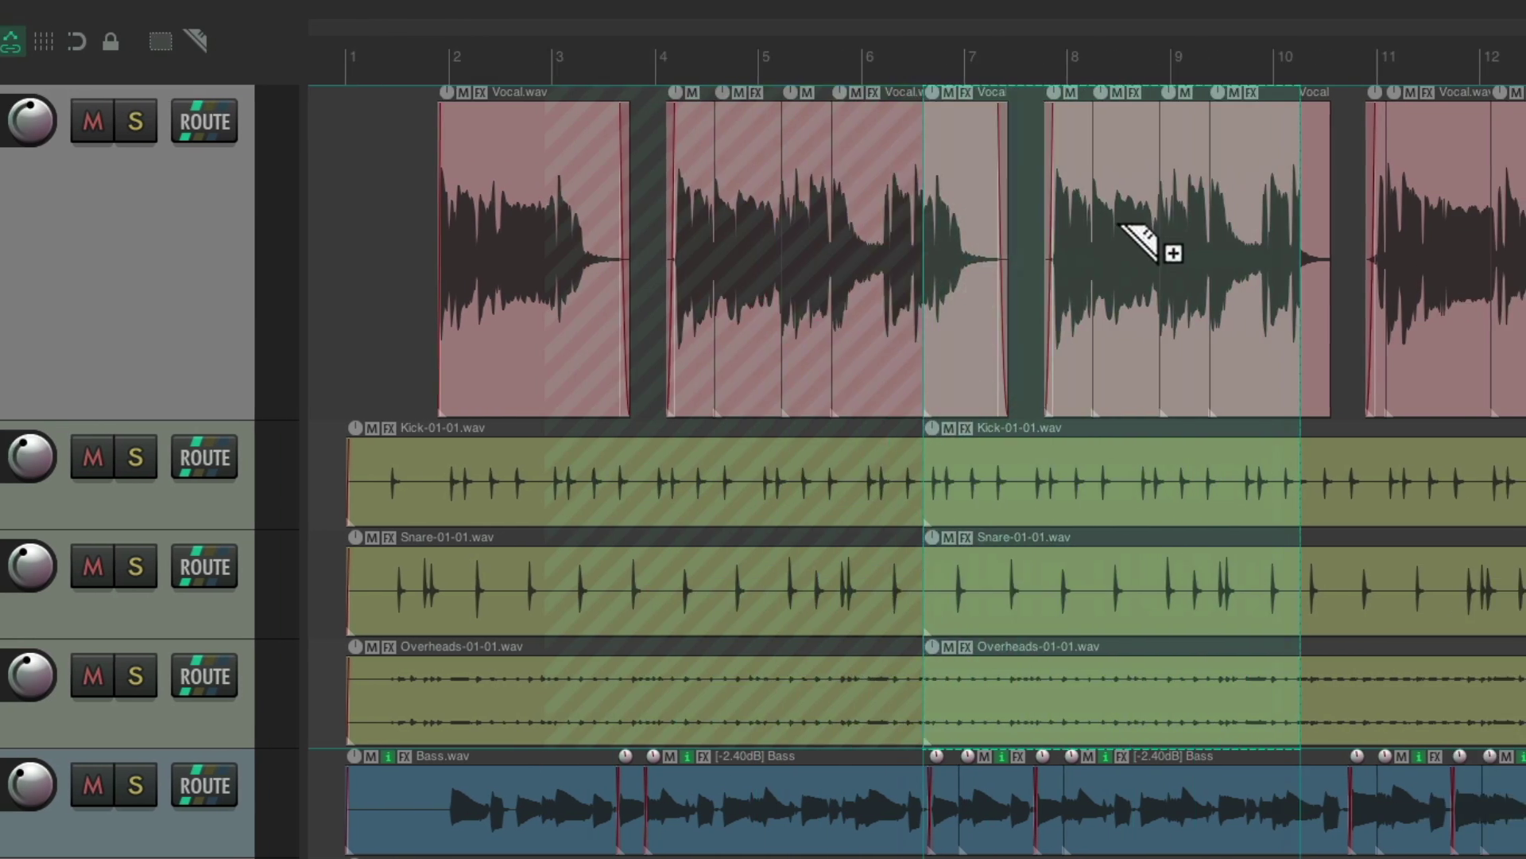
{"action": "key", "text": "ctrl+z"}
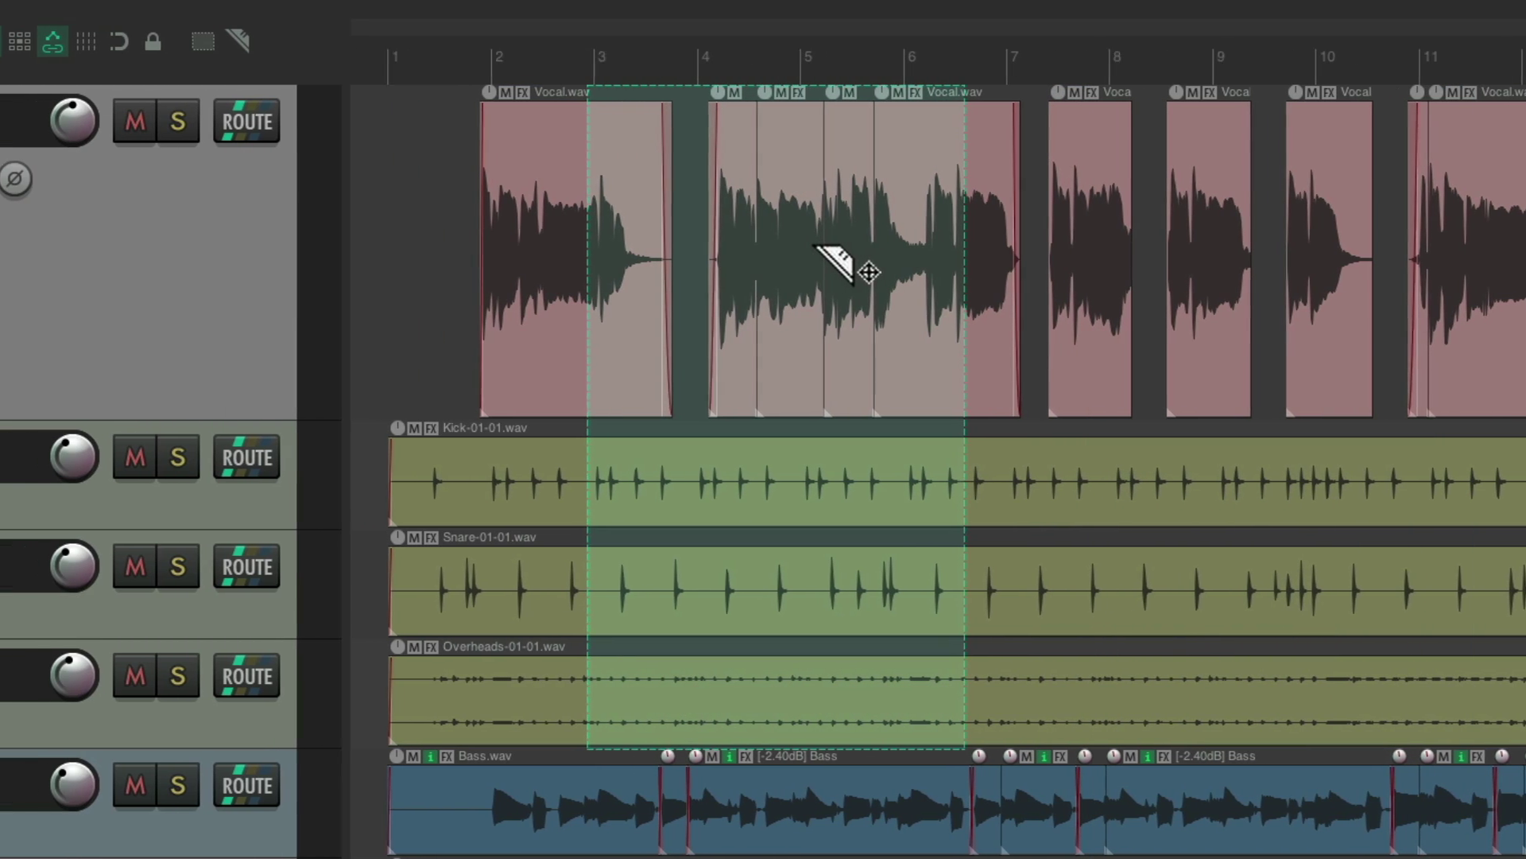
{"action": "key", "text": "Delete"}
{"action": "key", "text": "ctrl+z"}
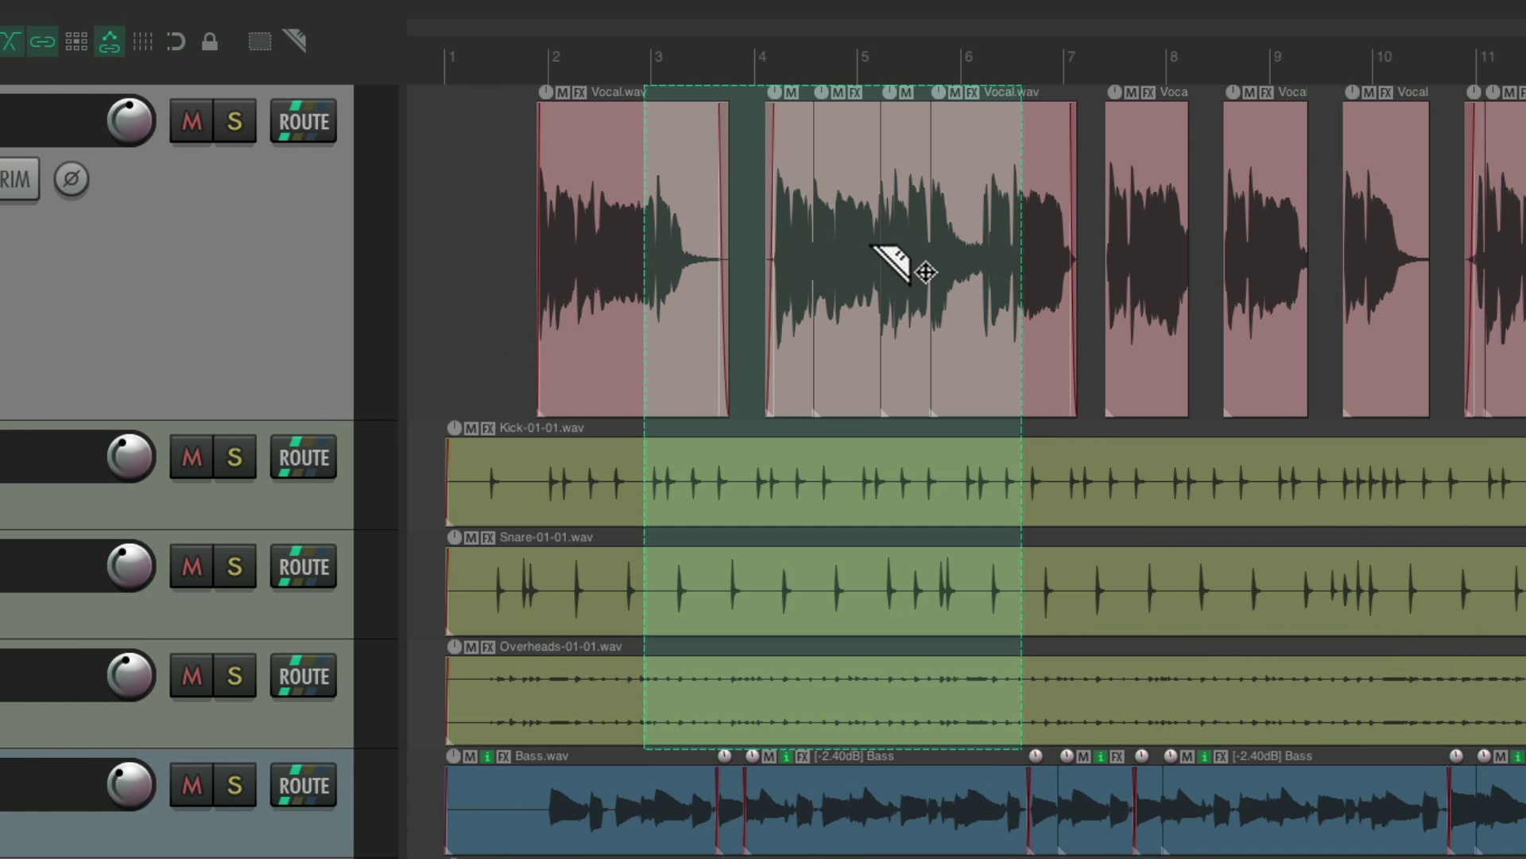
{"action": "left_click", "coordinate": [871, 244]}
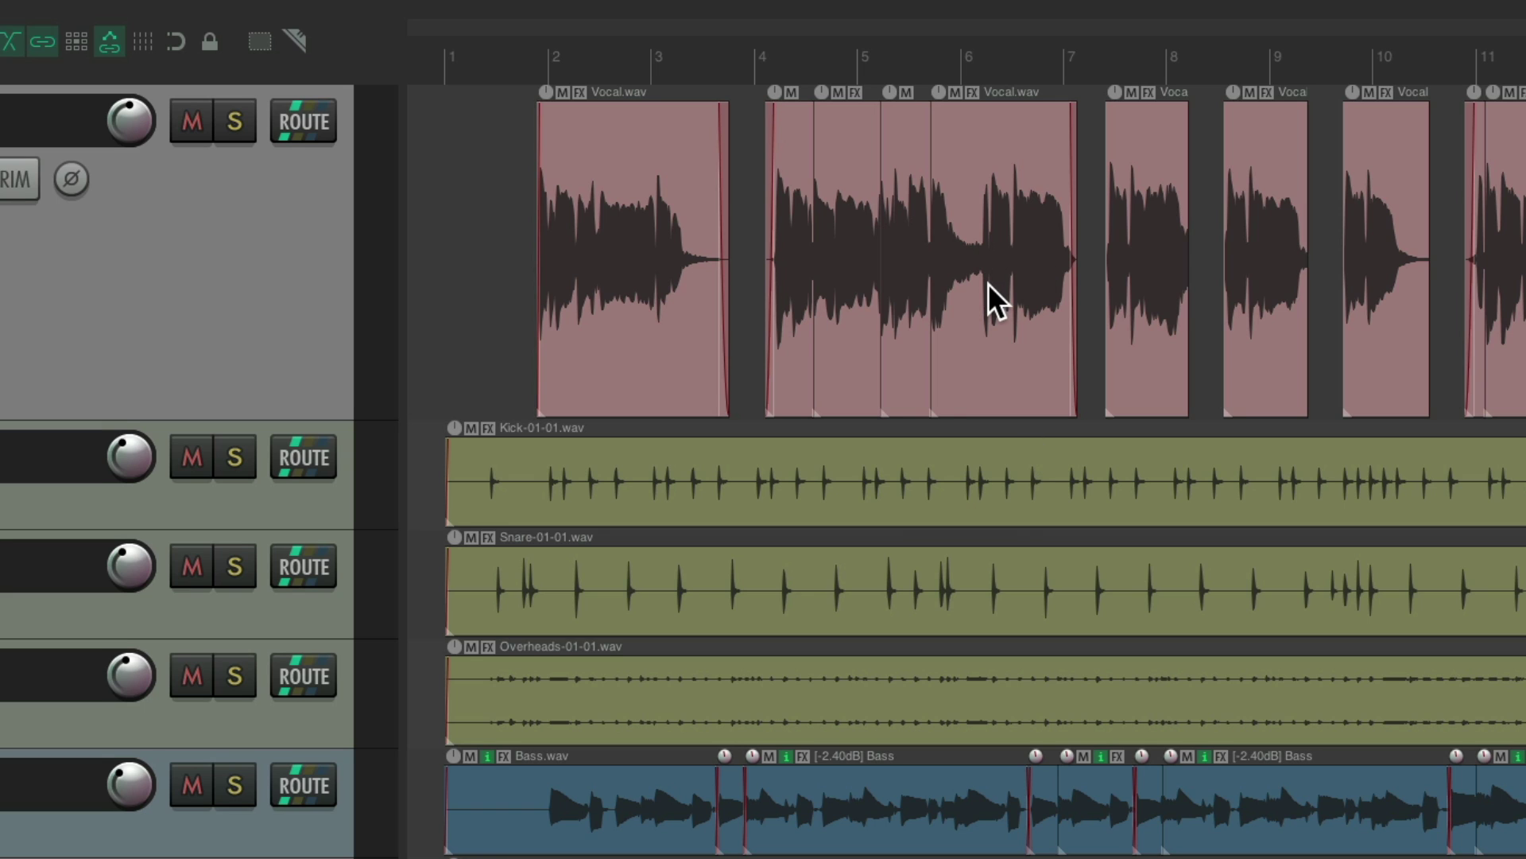
{"action": "key", "text": "alt"}
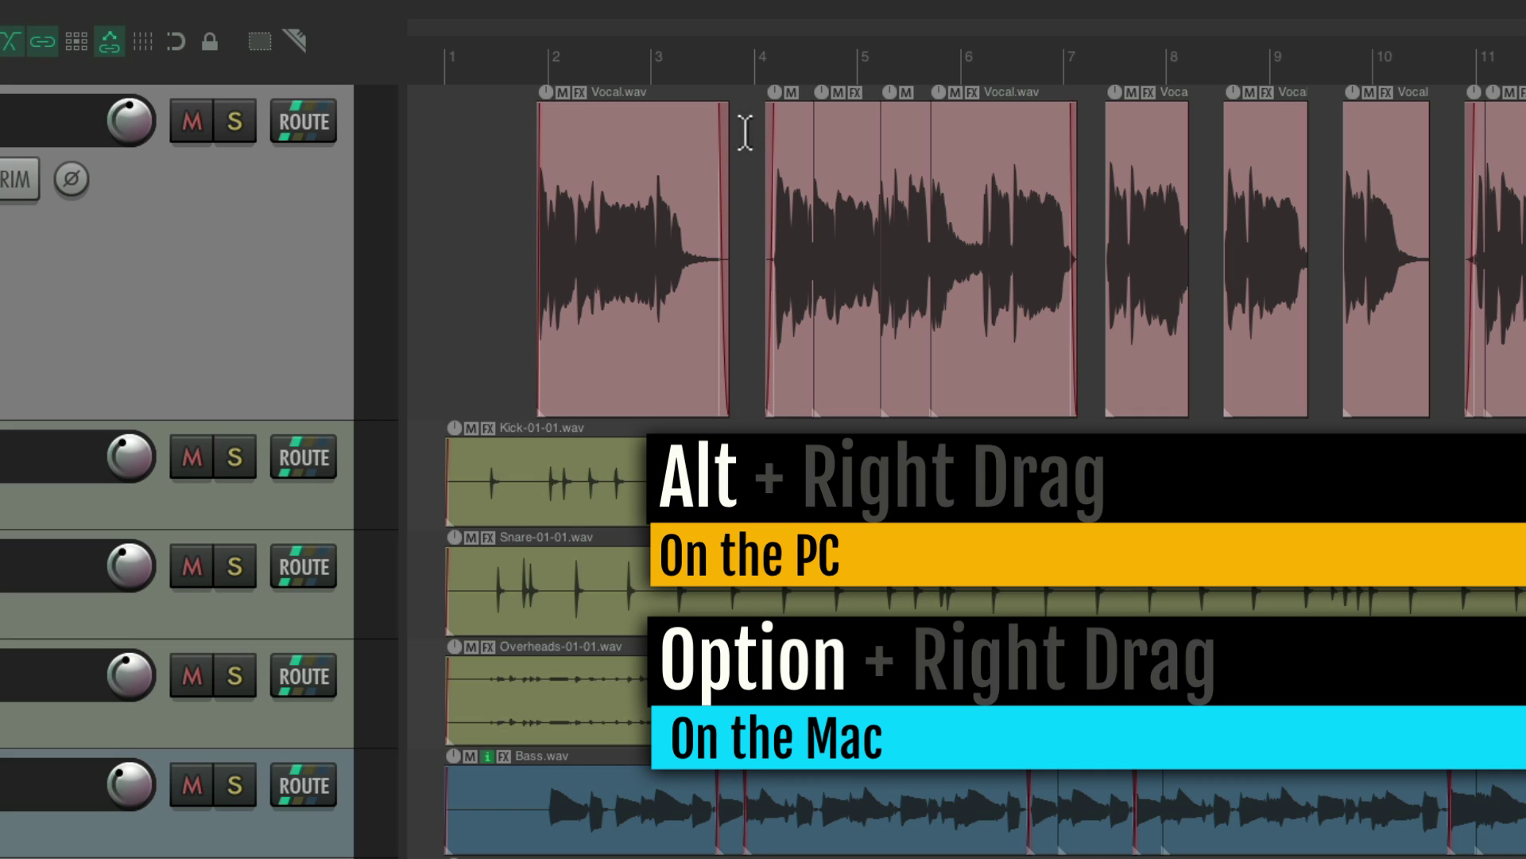
{"action": "left_click_drag", "start_coordinate": [745, 136], "coordinate": [966, 250]}
{"action": "key", "text": "ctrl+z"}
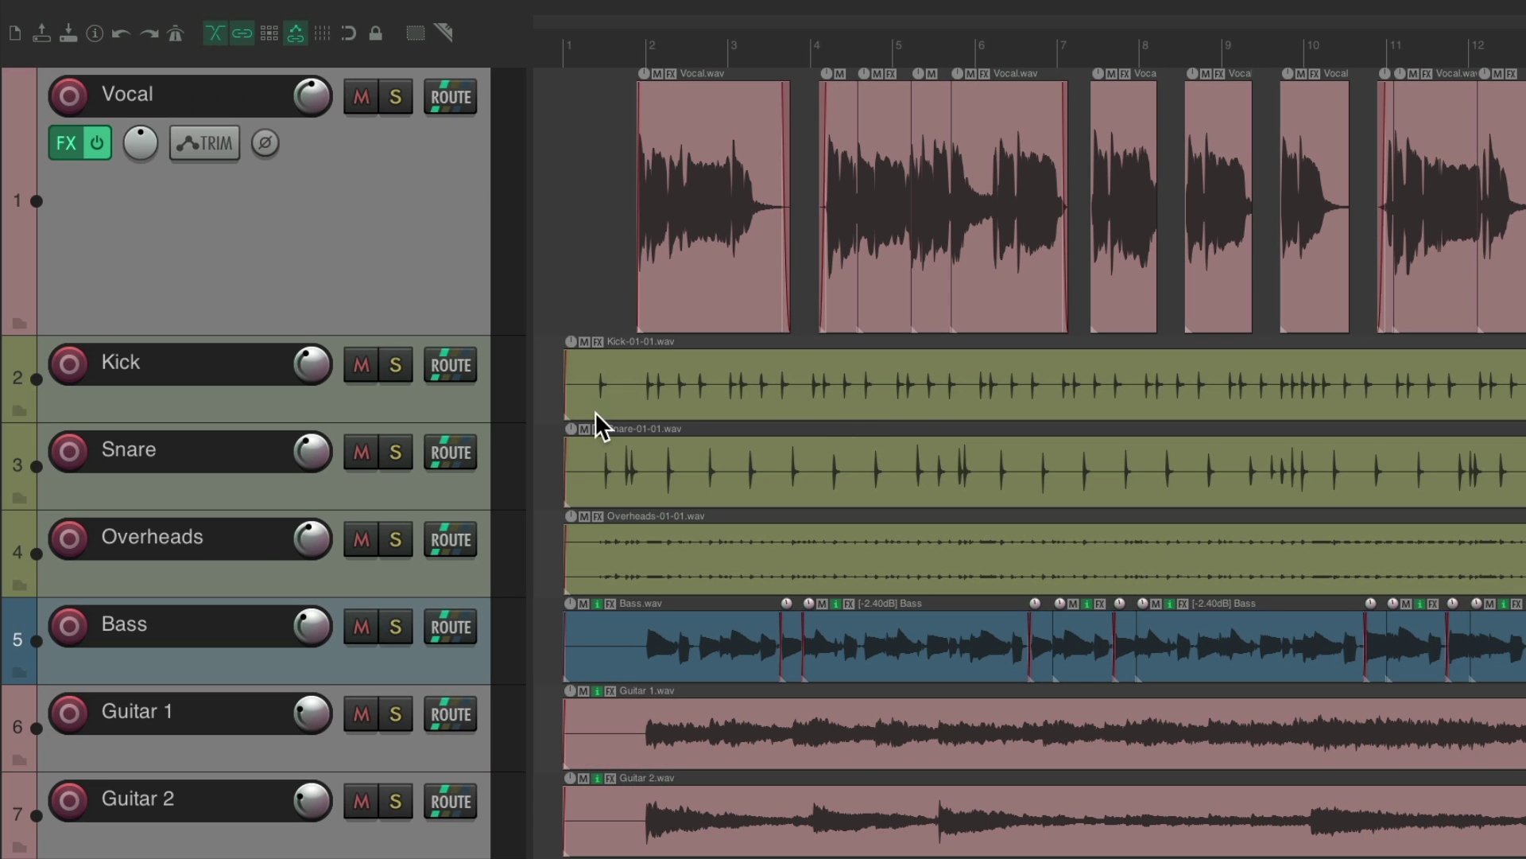
{"action": "left_click_drag", "start_coordinate": [549, 338], "coordinate": [594, 548]}
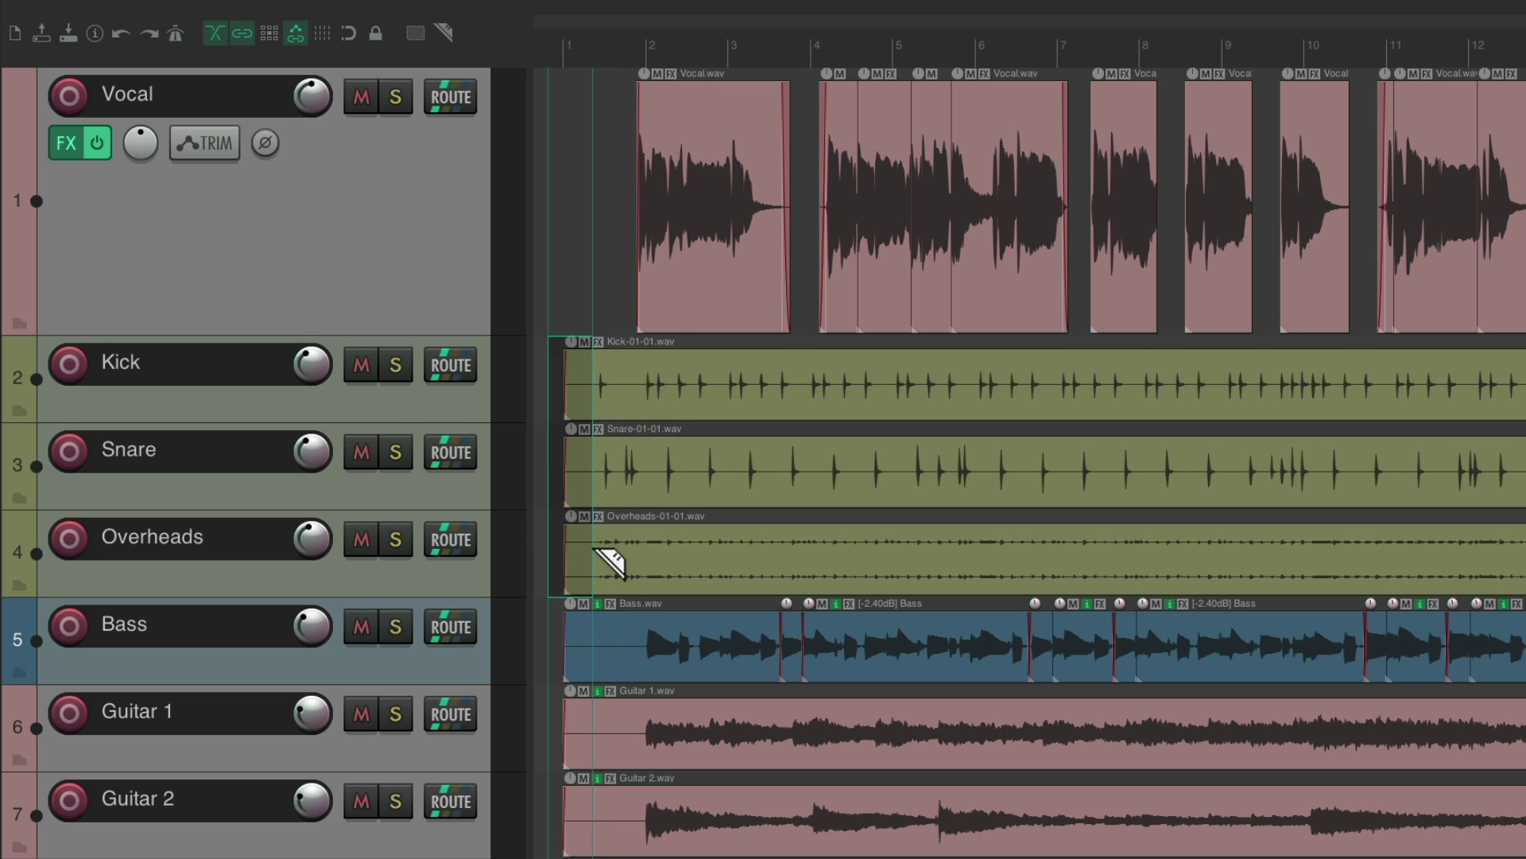
{"action": "key", "text": "Delete"}
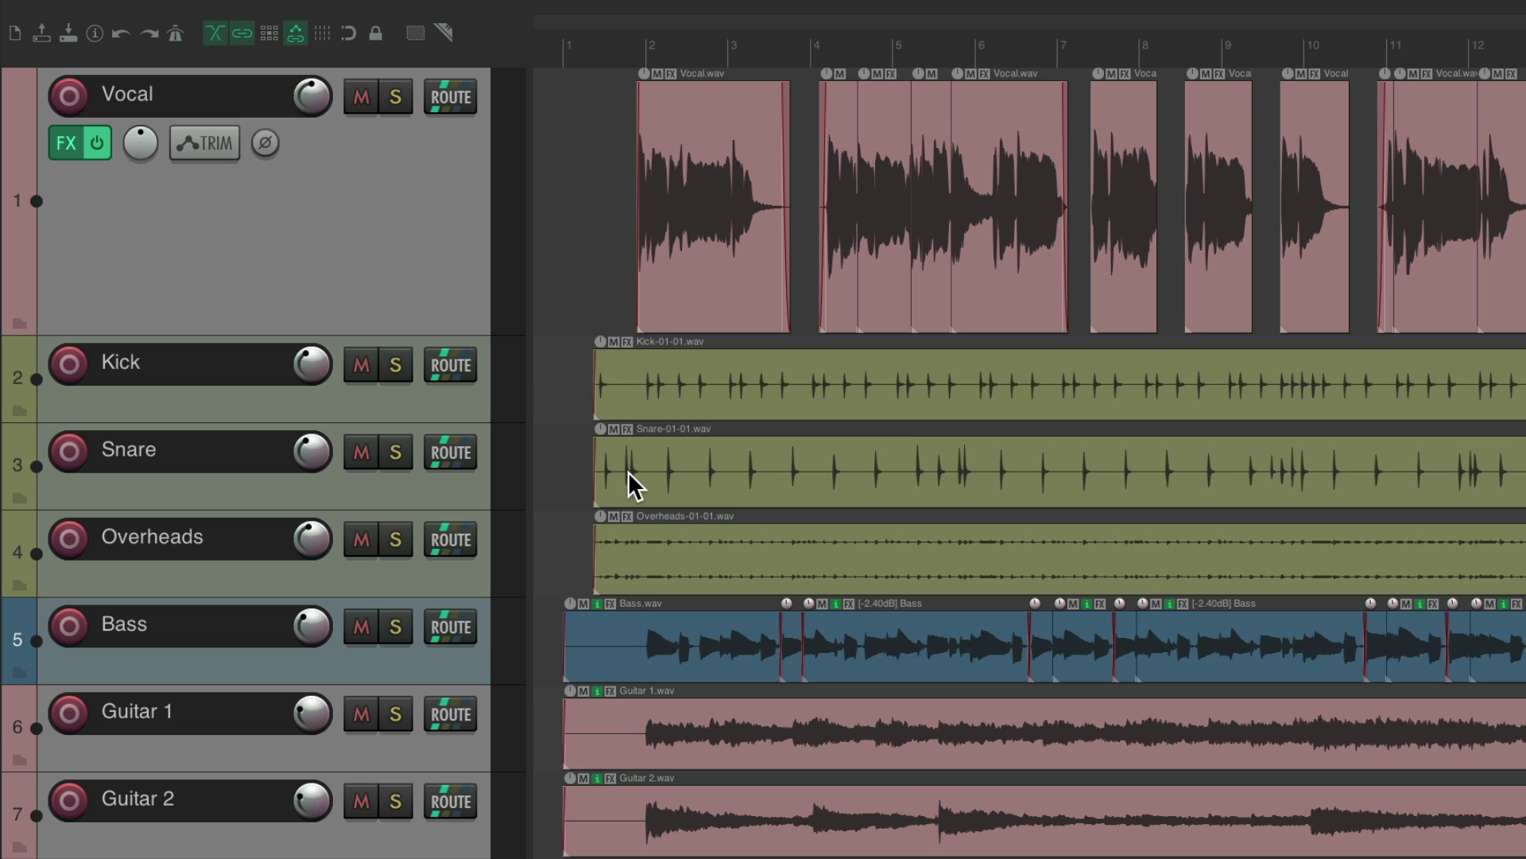
{"action": "left_click_drag", "start_coordinate": [562, 648], "coordinate": [637, 755]}
{"action": "key", "text": "Delete"}
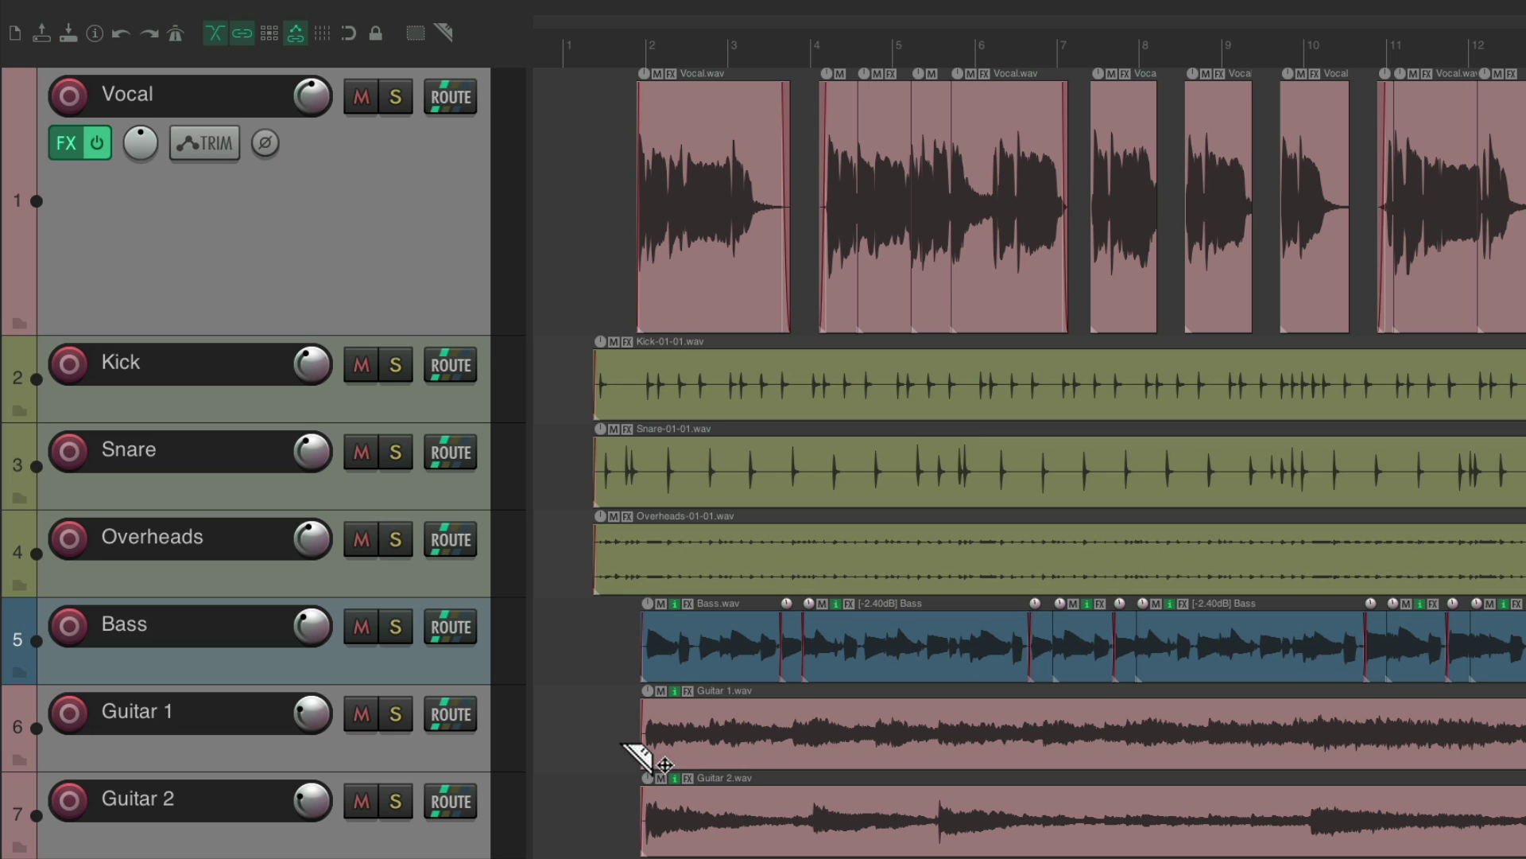
{"action": "key", "text": "ctrl+z"}
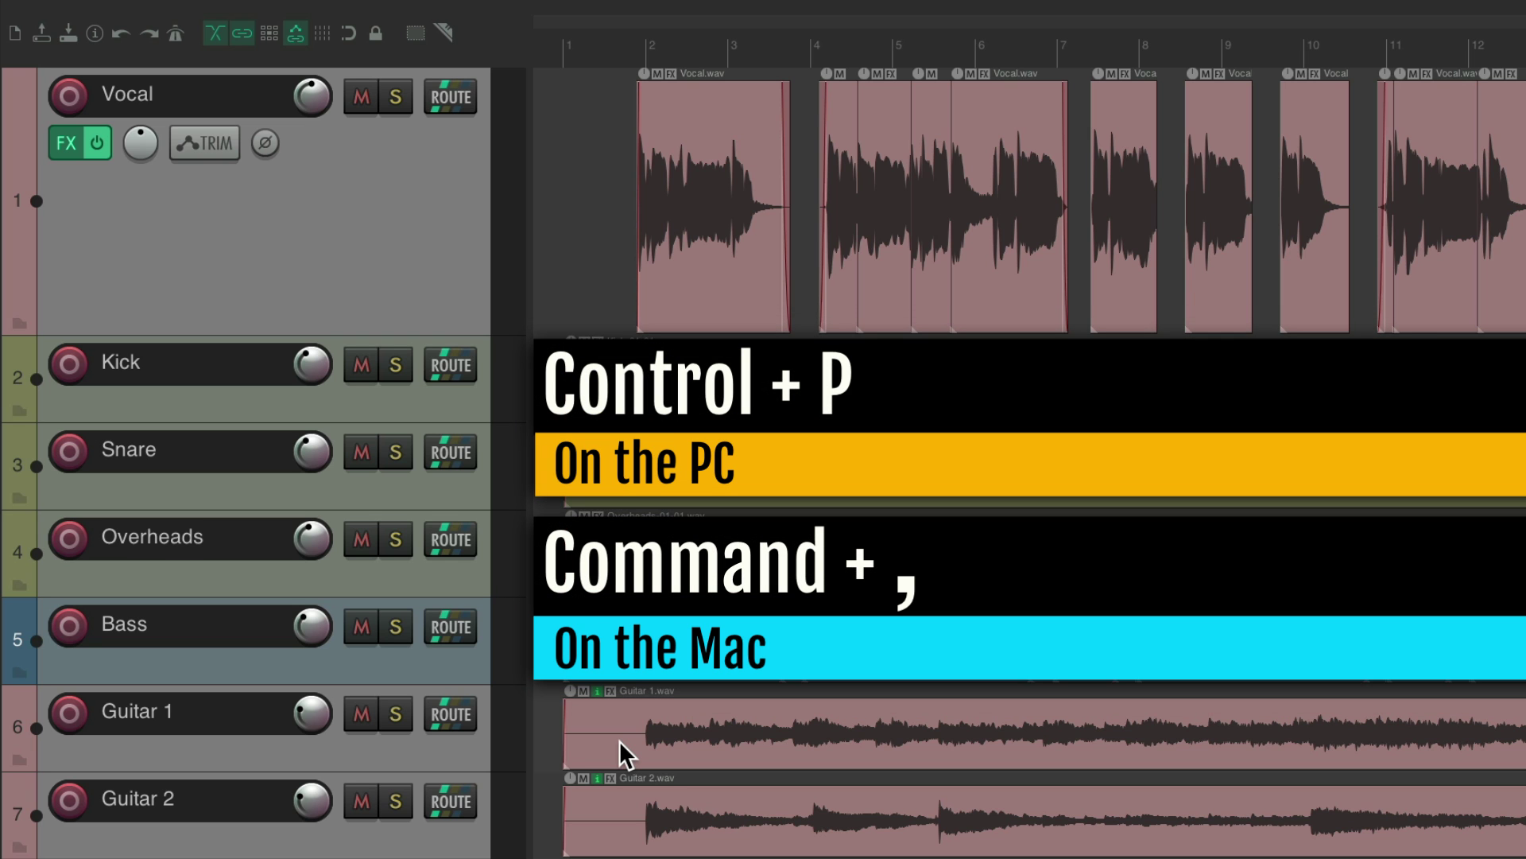
Step: In Preferences > Mouse Modifiers, set the razor edit area left-click Default action to Delete area contents
{"action": "key", "text": "super+comma"}
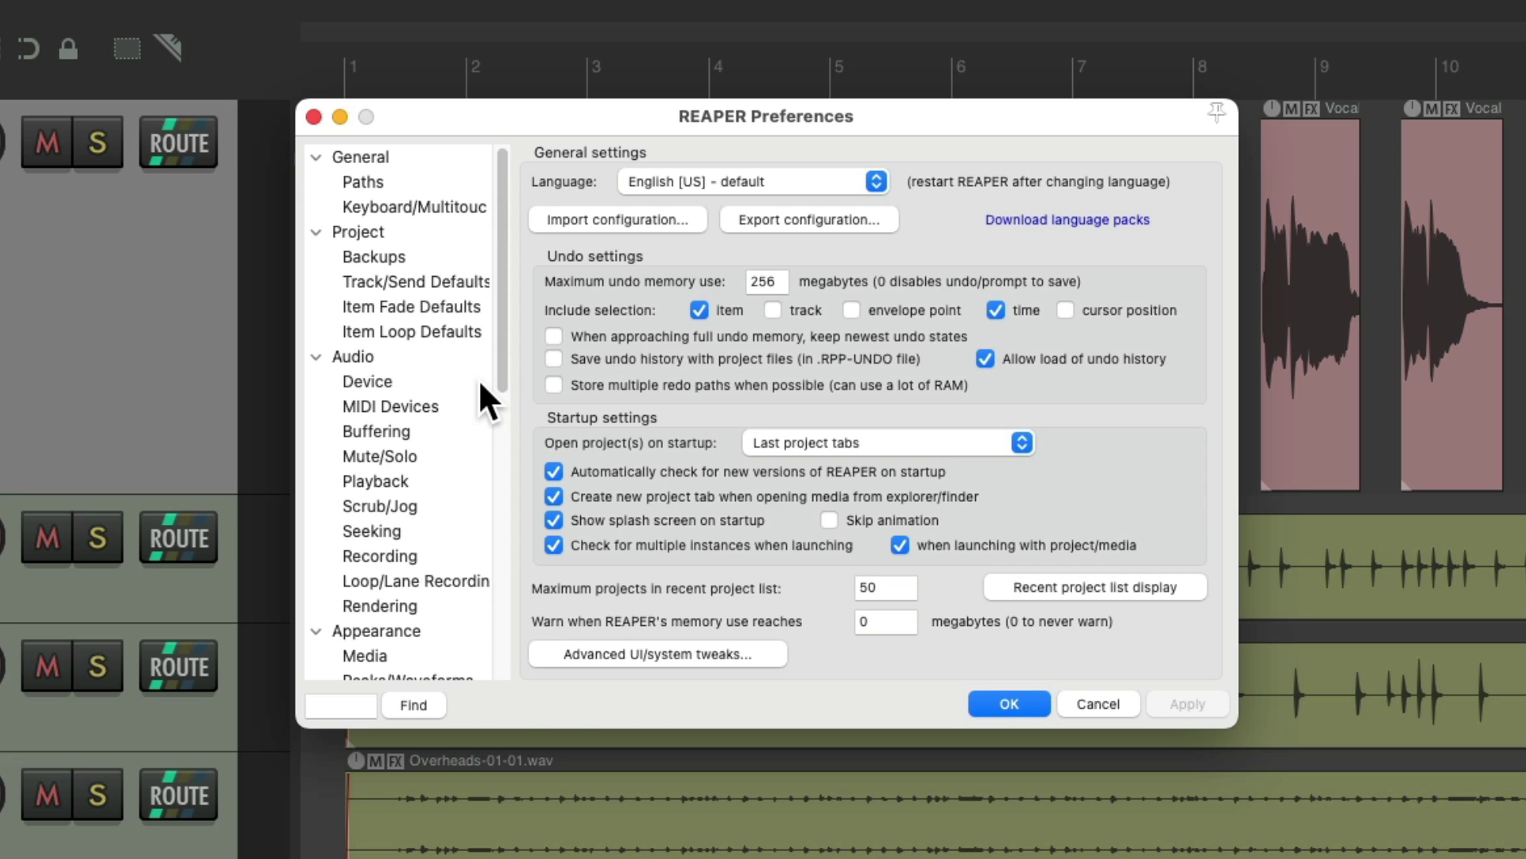
{"action": "scroll", "coordinate": [479, 379], "scroll_direction": "down", "scroll_amount": 5}
{"action": "scroll", "coordinate": [480, 382], "scroll_direction": "down", "scroll_amount": 1}
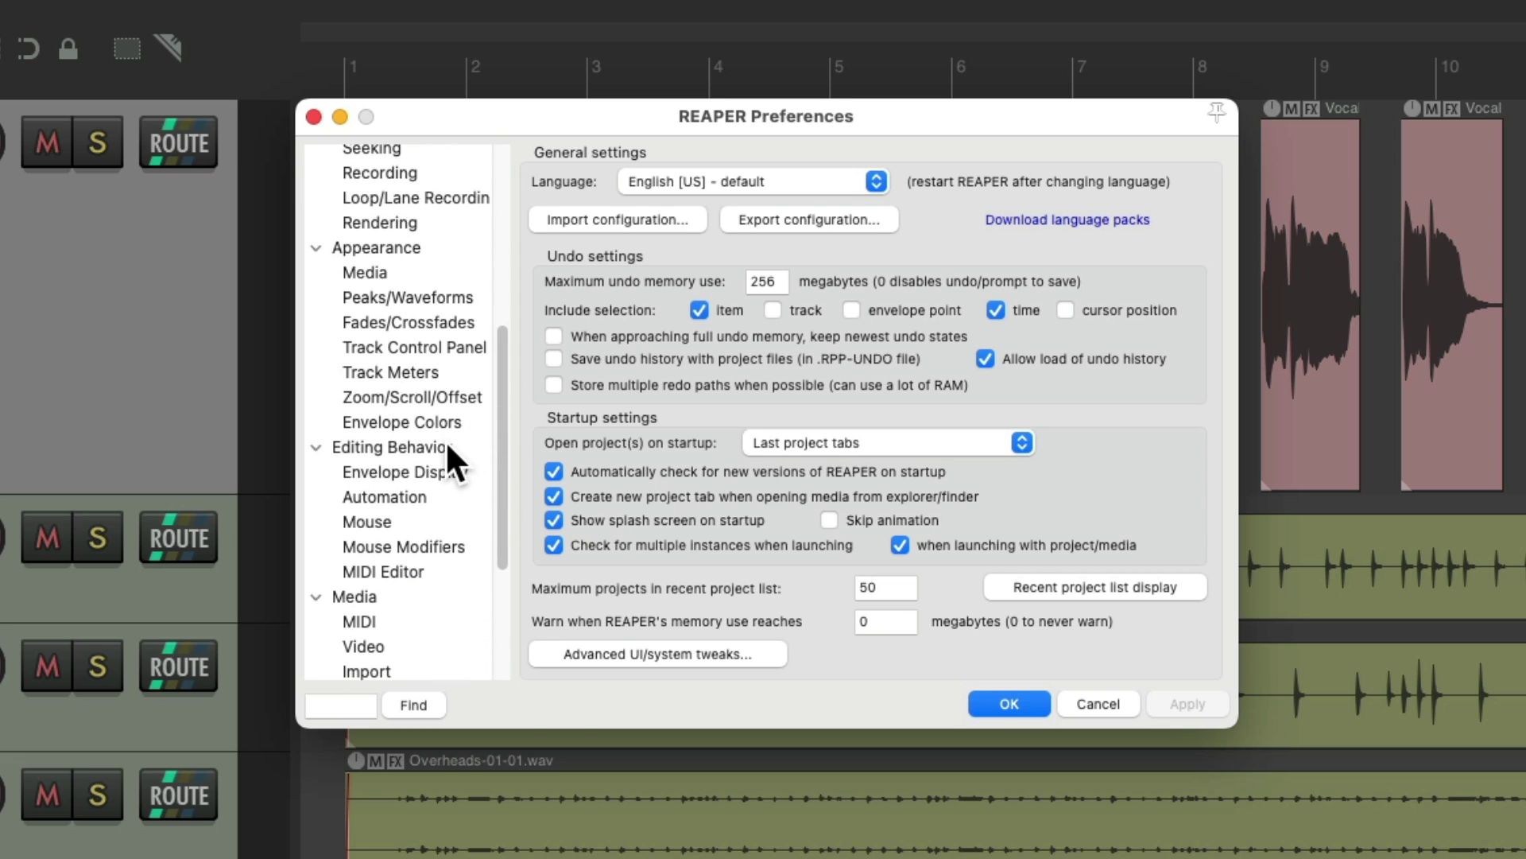
{"action": "left_click", "coordinate": [446, 546]}
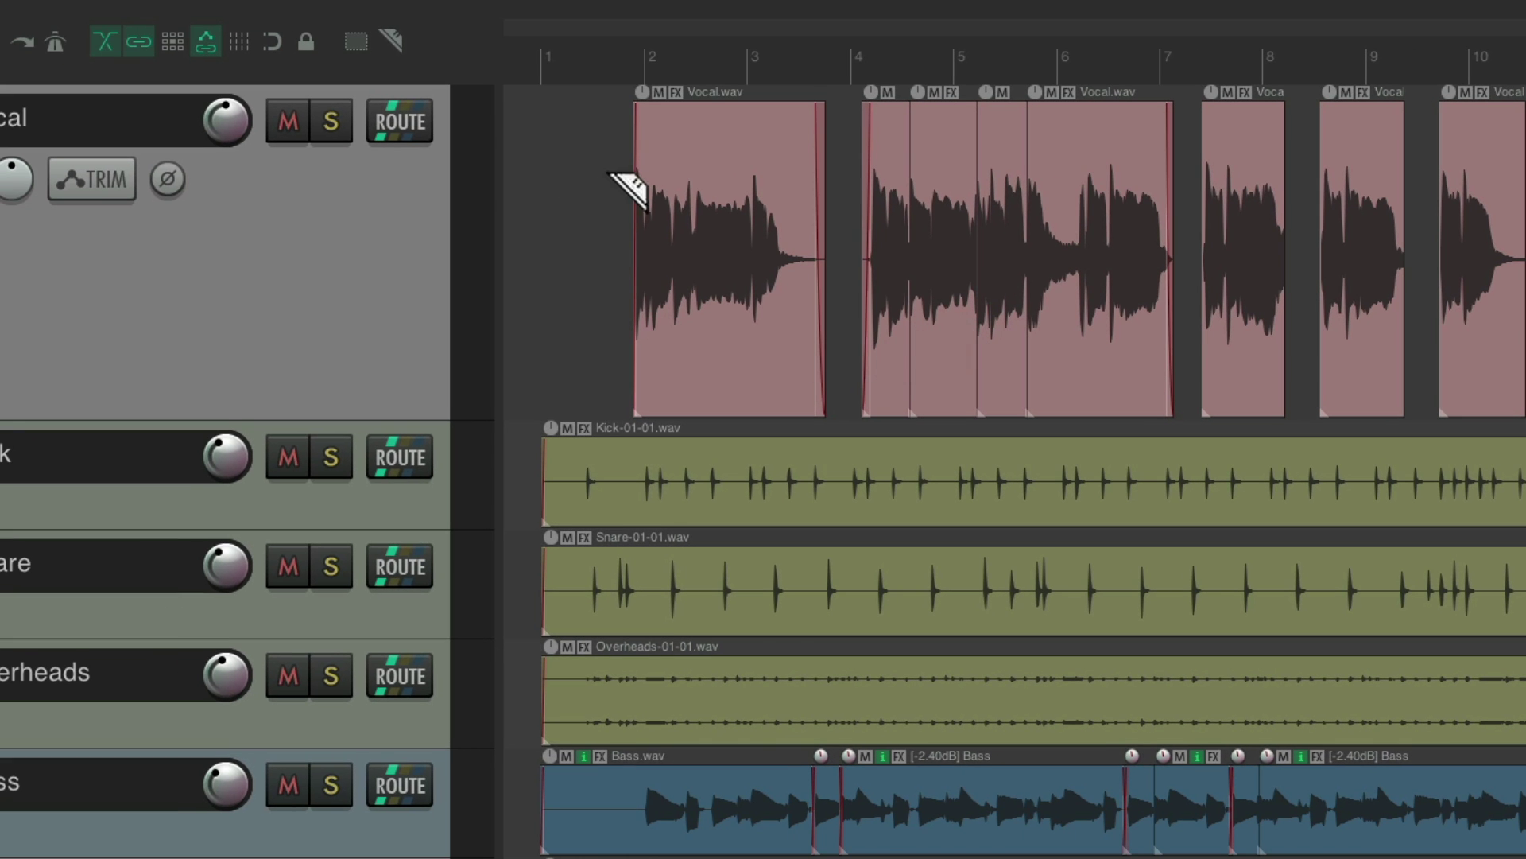
{"action": "left_click_drag", "start_coordinate": [610, 175], "coordinate": [836, 191]}
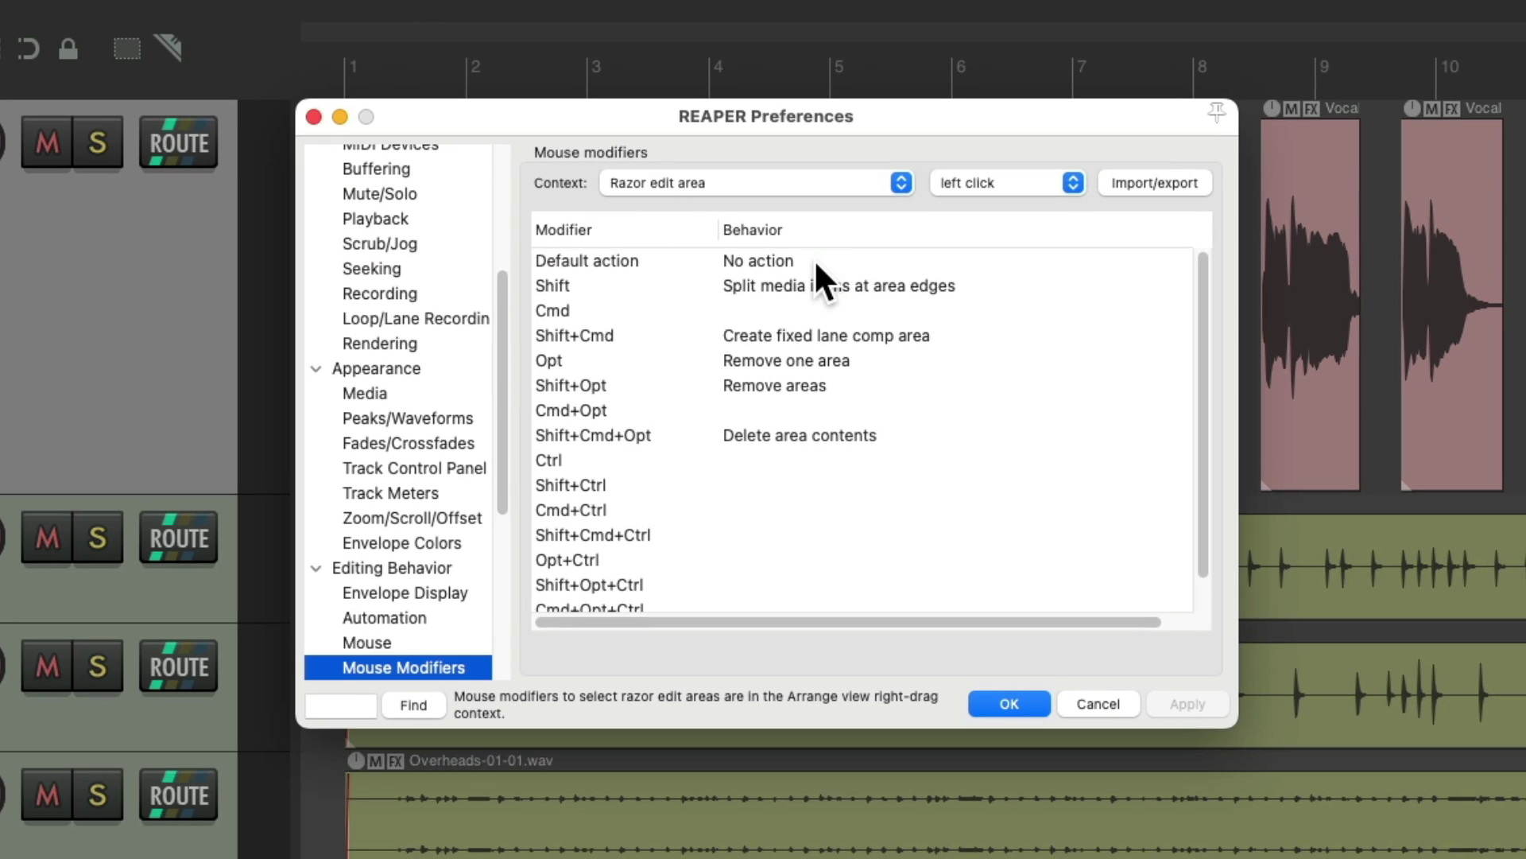
{"action": "left_click", "coordinate": [814, 259]}
{"action": "left_click", "coordinate": [814, 259]}
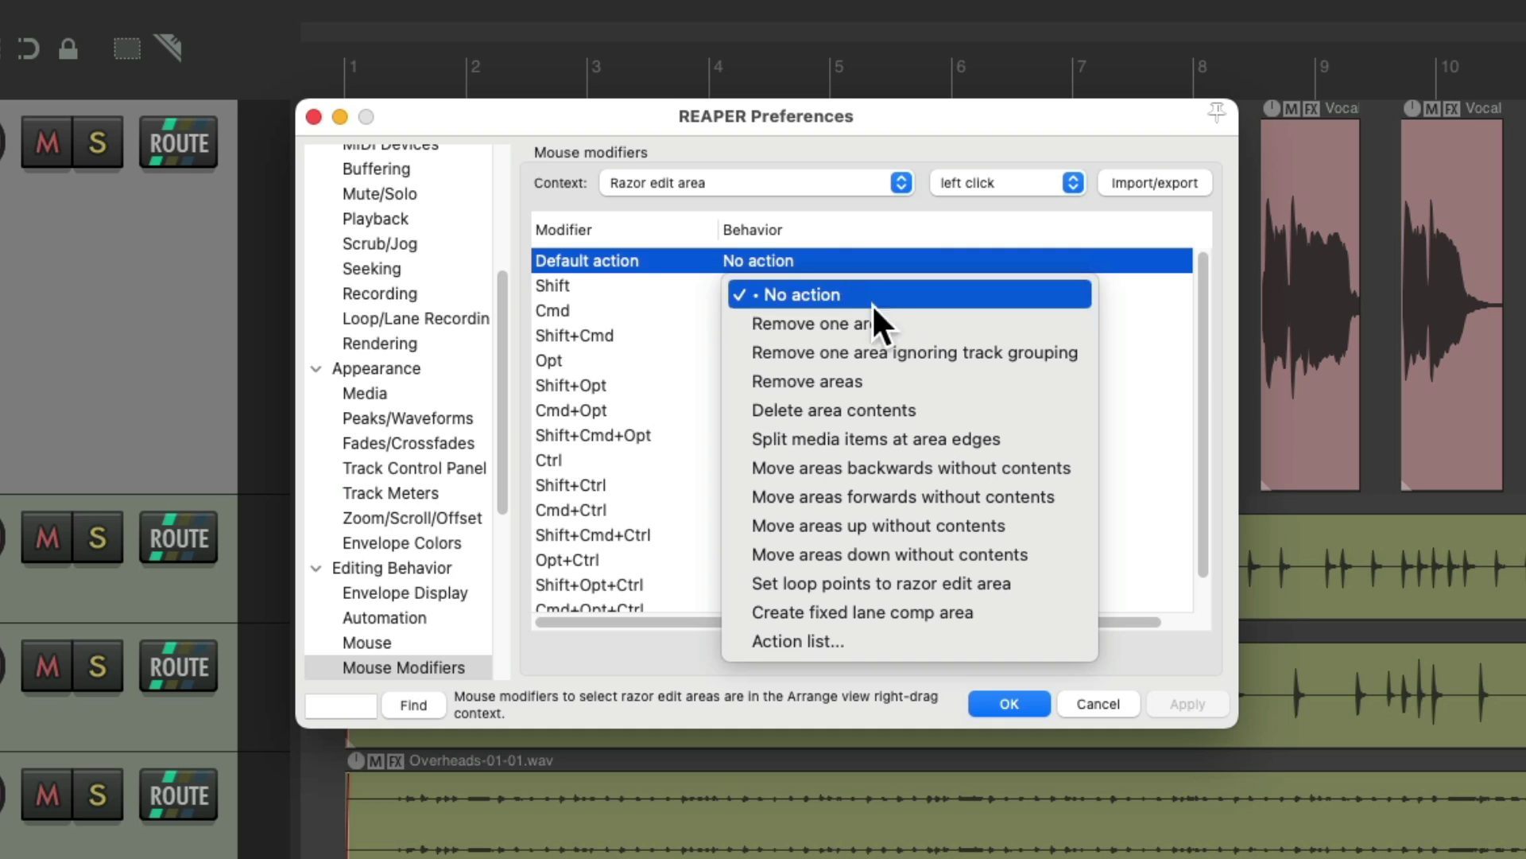
{"action": "left_click", "coordinate": [943, 409]}
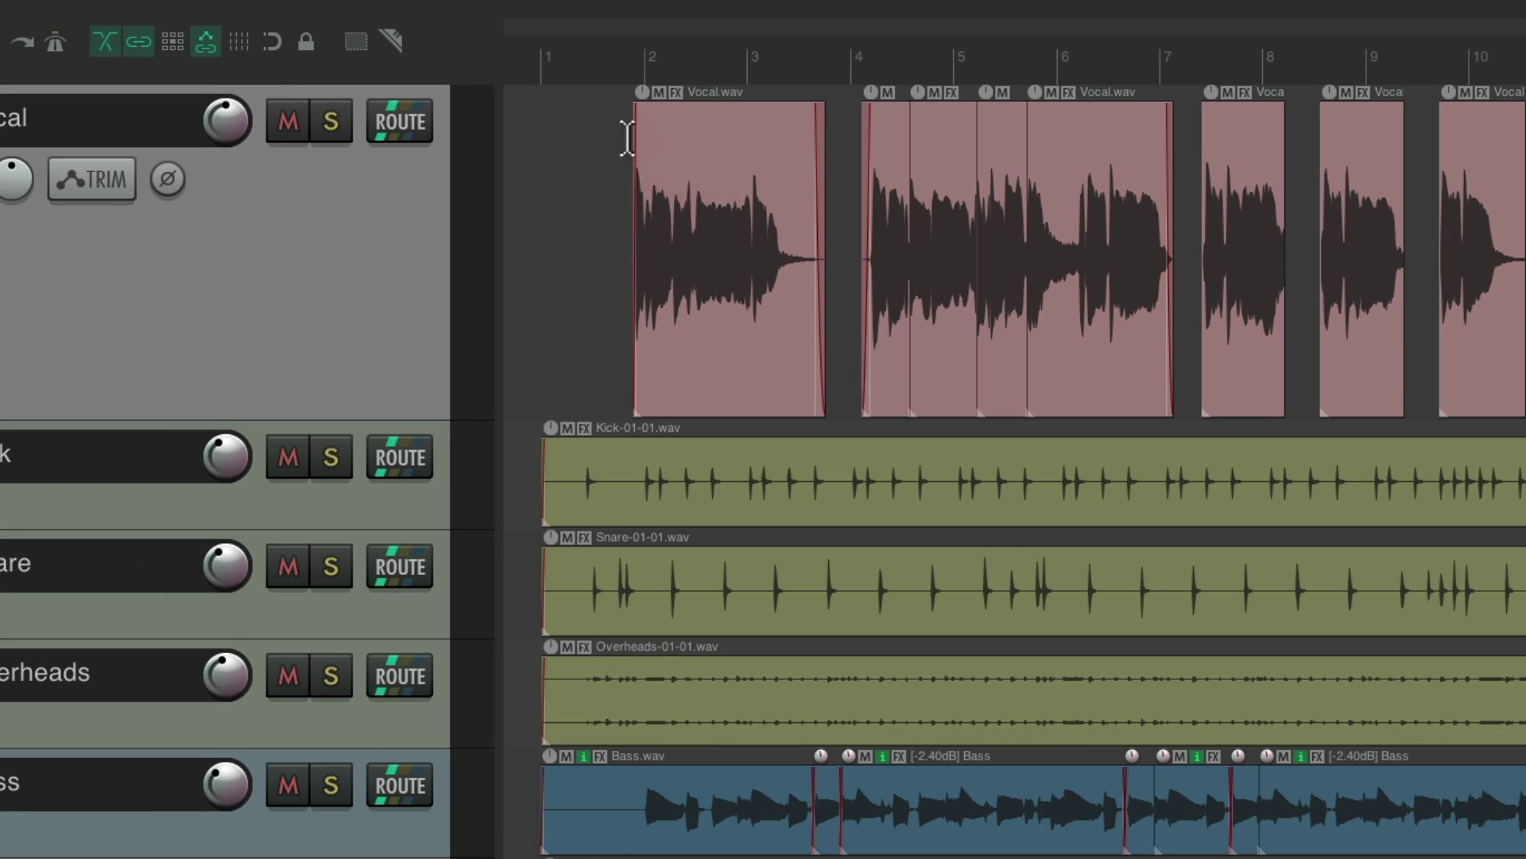
Step: Click a razor area over the first Vocal item to delete its audio, then undo
{"action": "left_click_drag", "start_coordinate": [626, 137], "coordinate": [843, 159]}
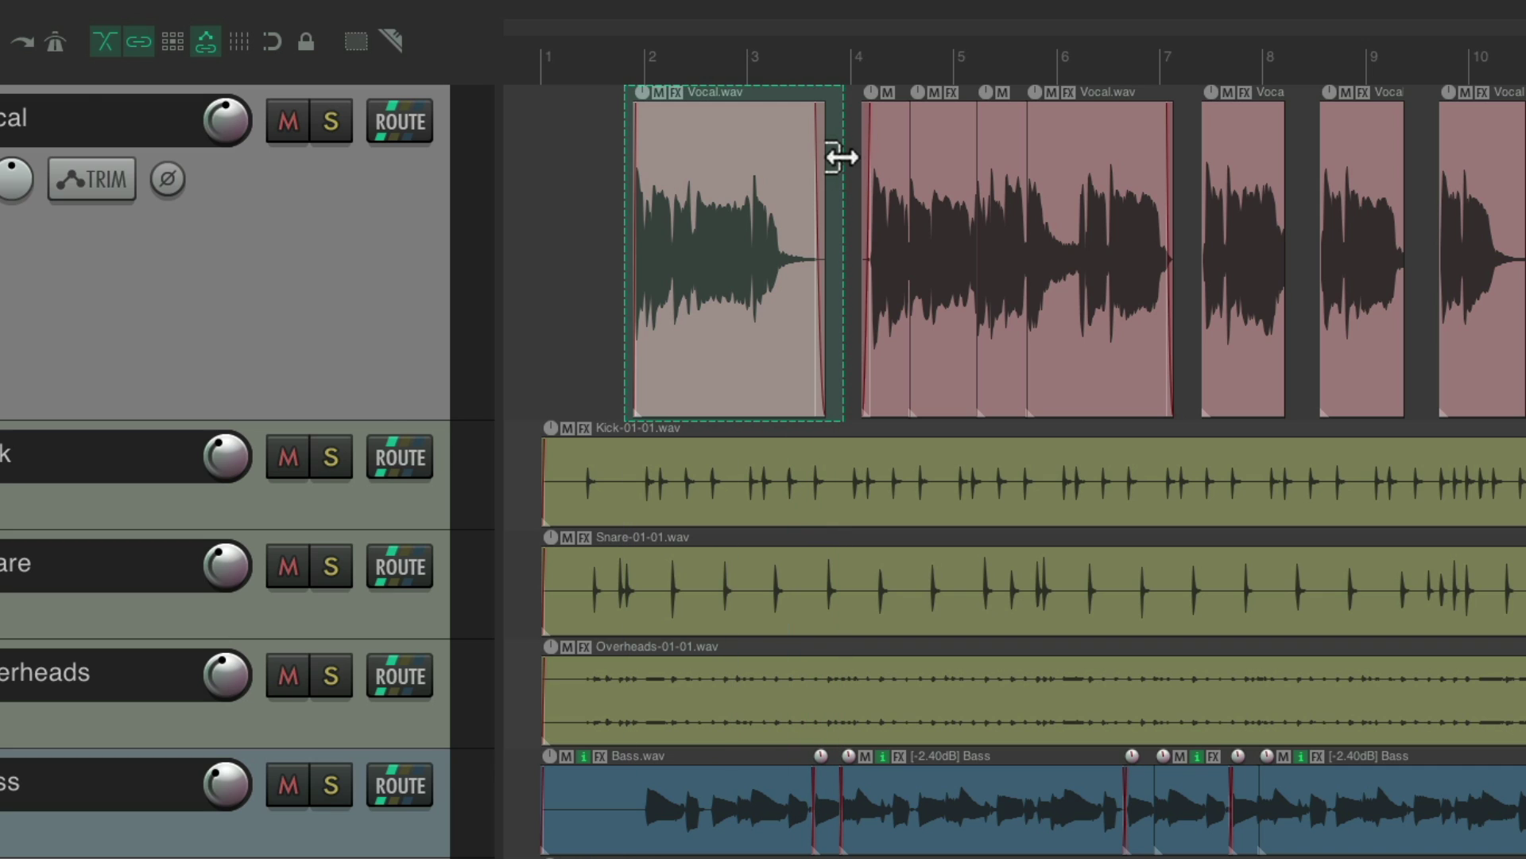
{"action": "left_click", "coordinate": [752, 181]}
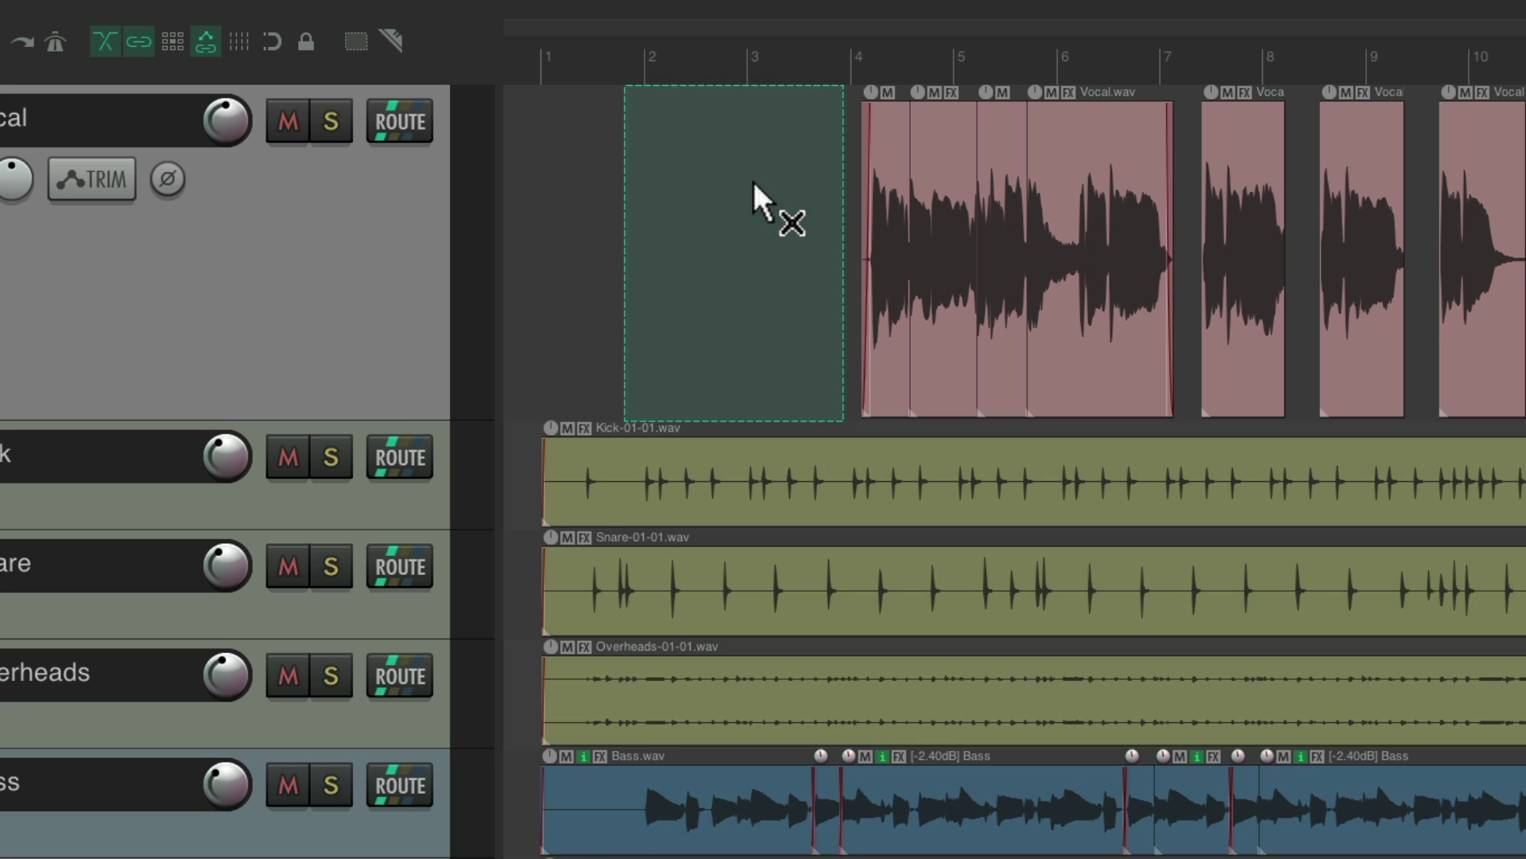
{"action": "key", "text": "ctrl+z"}
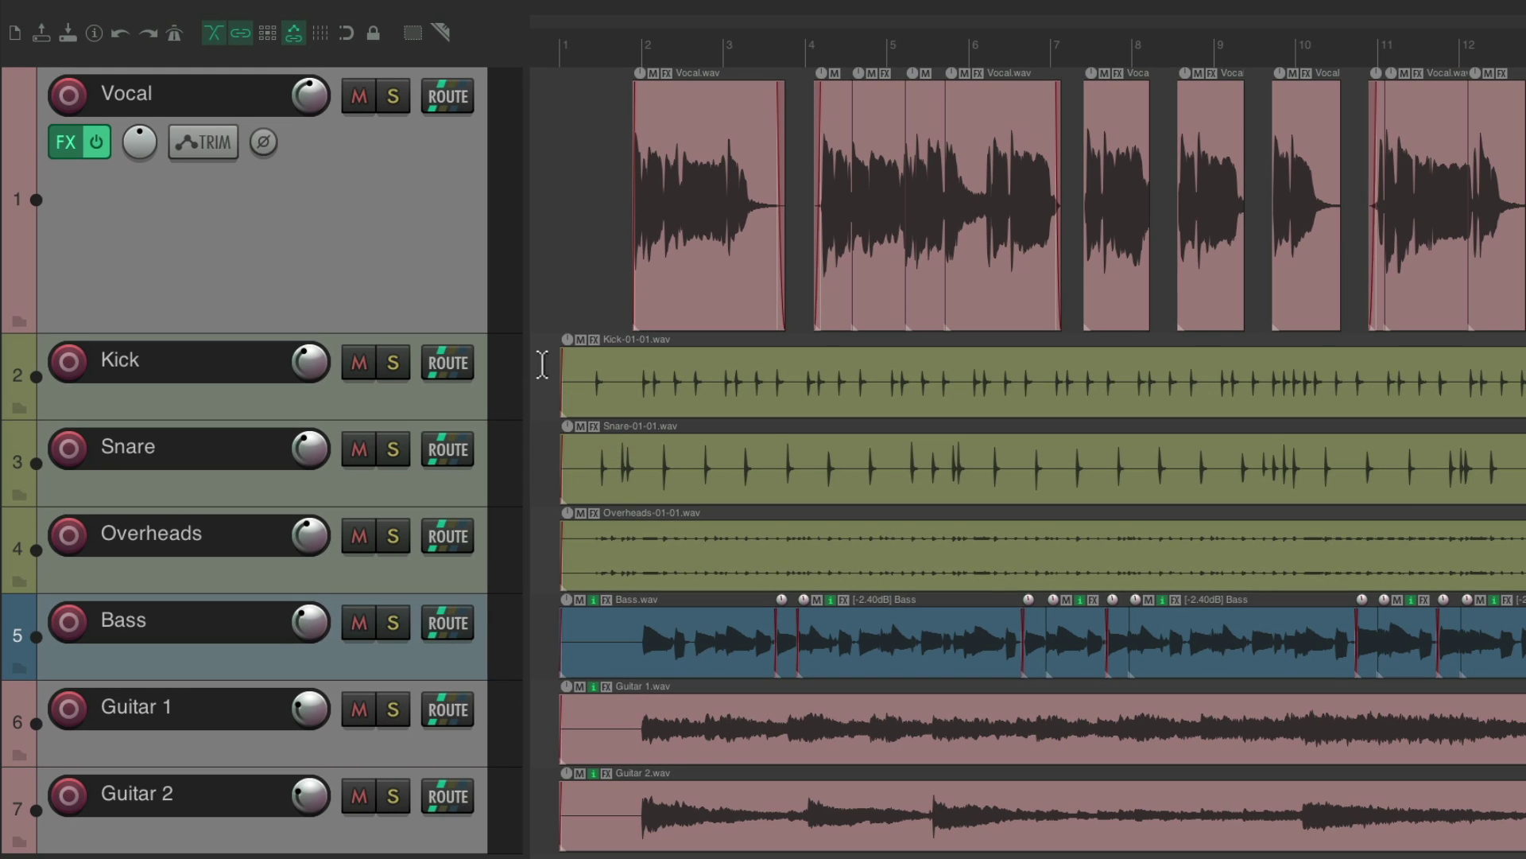
Step: Trim the starts of Kick, Snare, Overheads, Bass and both Guitars using razor areas
{"action": "left_click", "coordinate": [578, 384]}
{"action": "left_click_drag", "start_coordinate": [578, 383], "coordinate": [590, 543]}
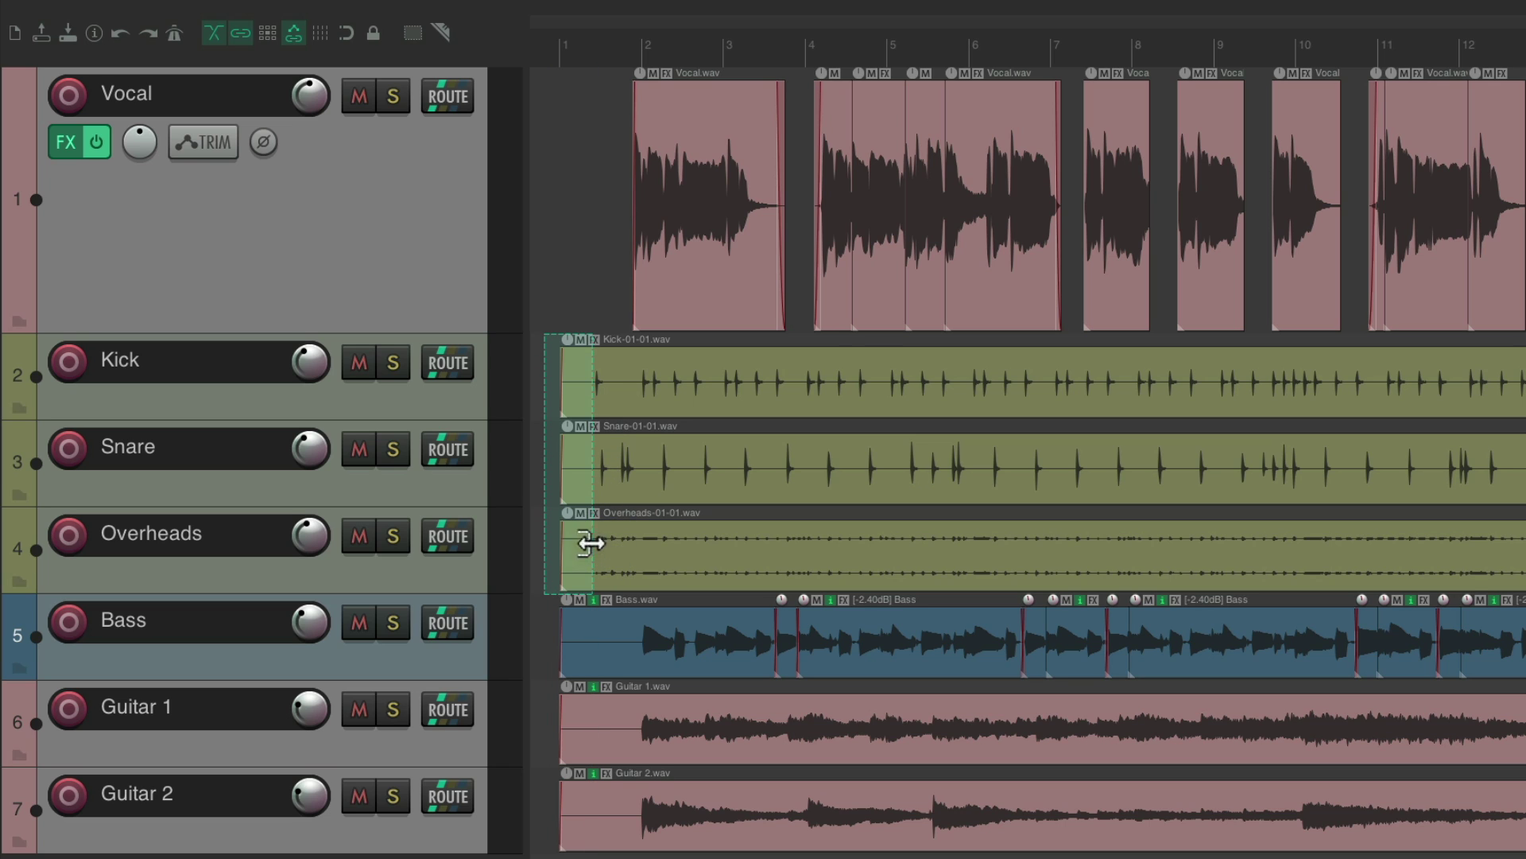
{"action": "left_click", "coordinate": [579, 458], "text": "alt"}
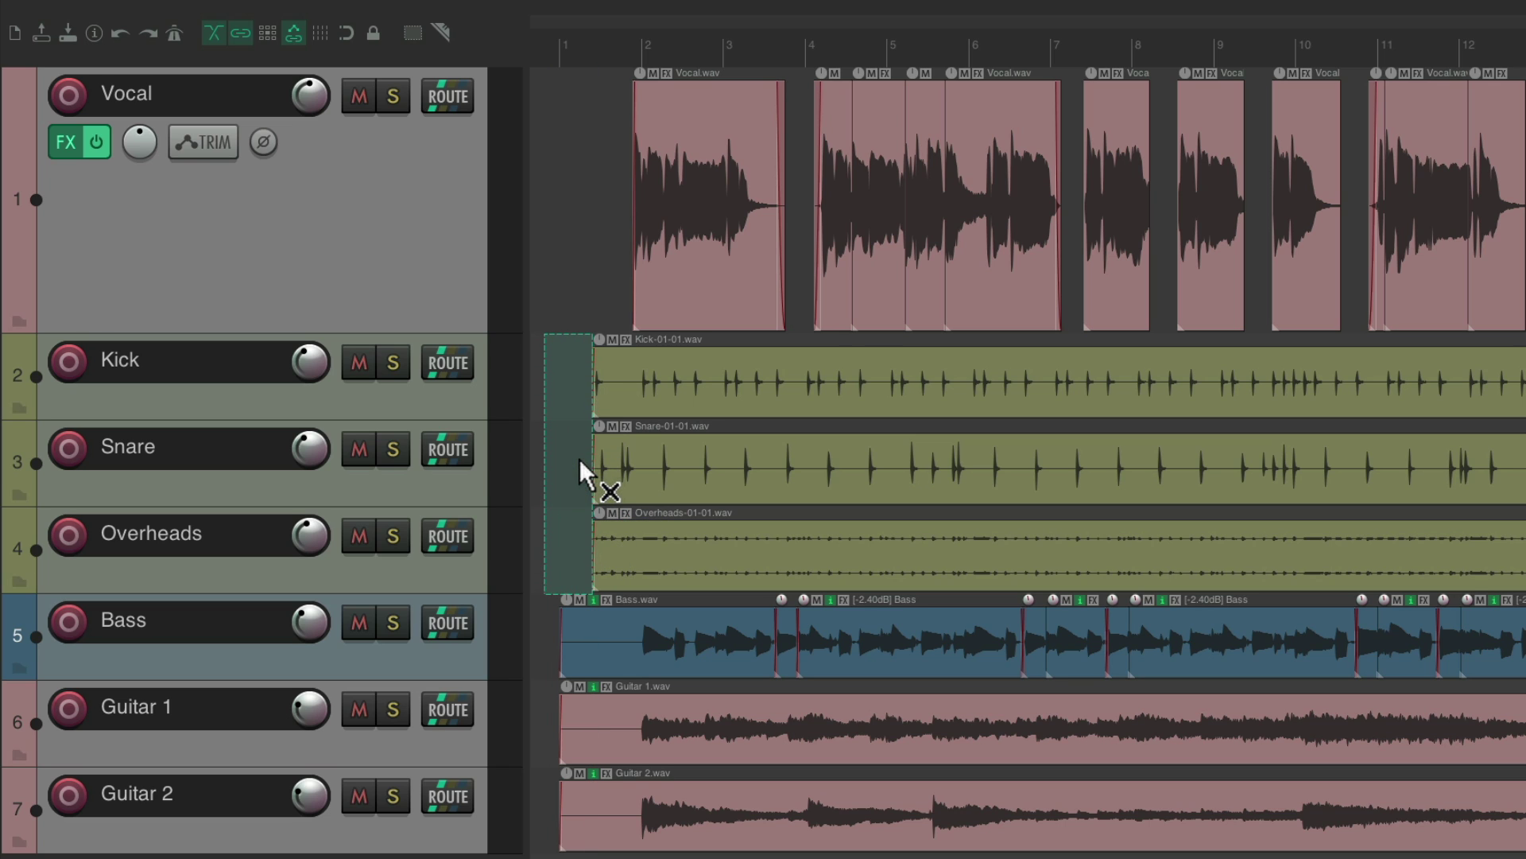
{"action": "left_click", "coordinate": [578, 458]}
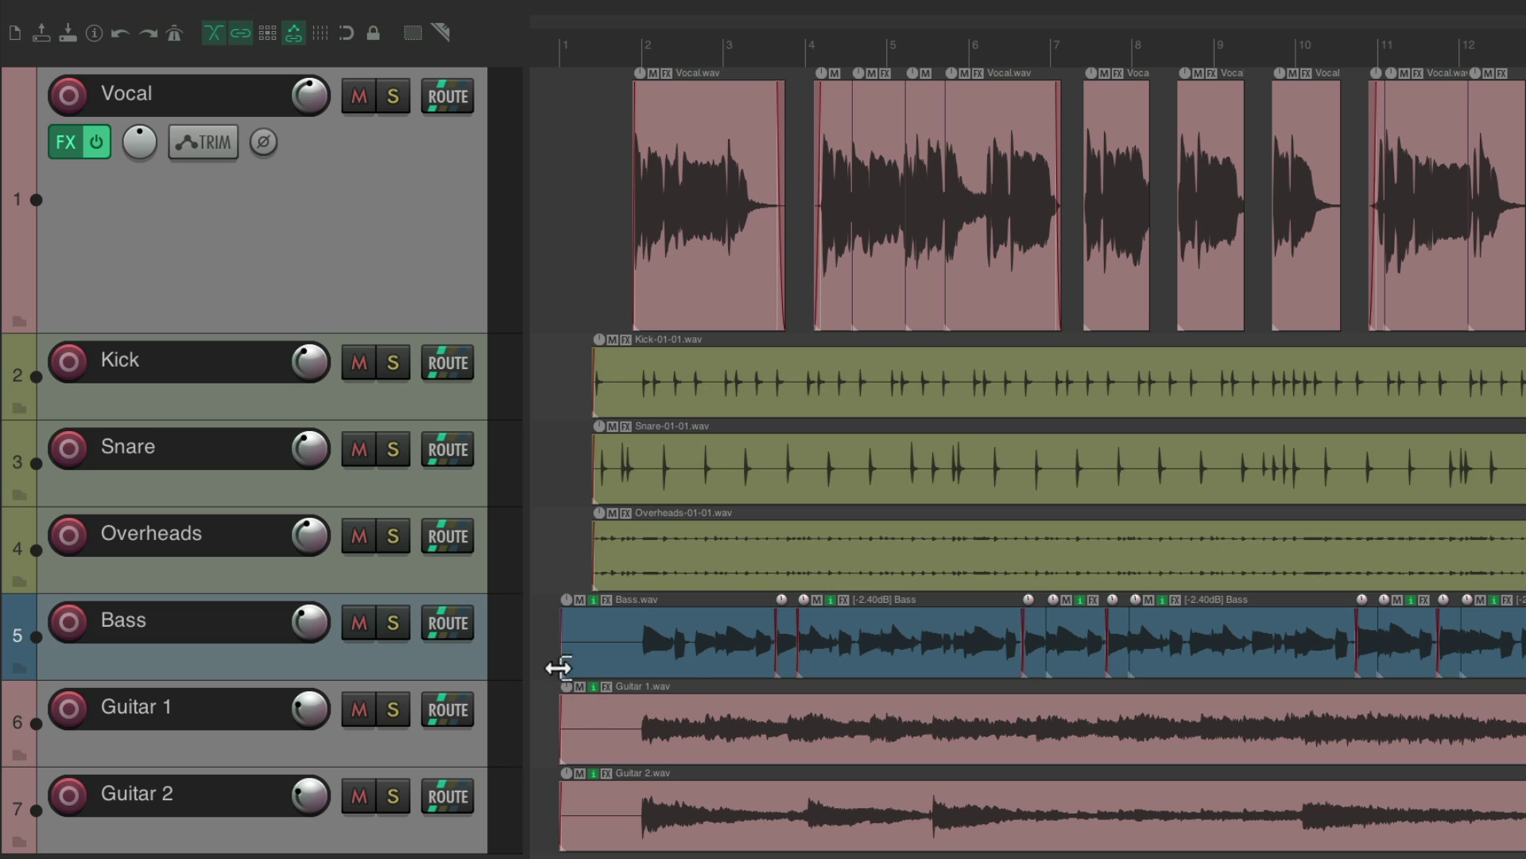
{"action": "left_click_drag", "start_coordinate": [543, 628], "coordinate": [636, 783]}
{"action": "key", "text": "Delete"}
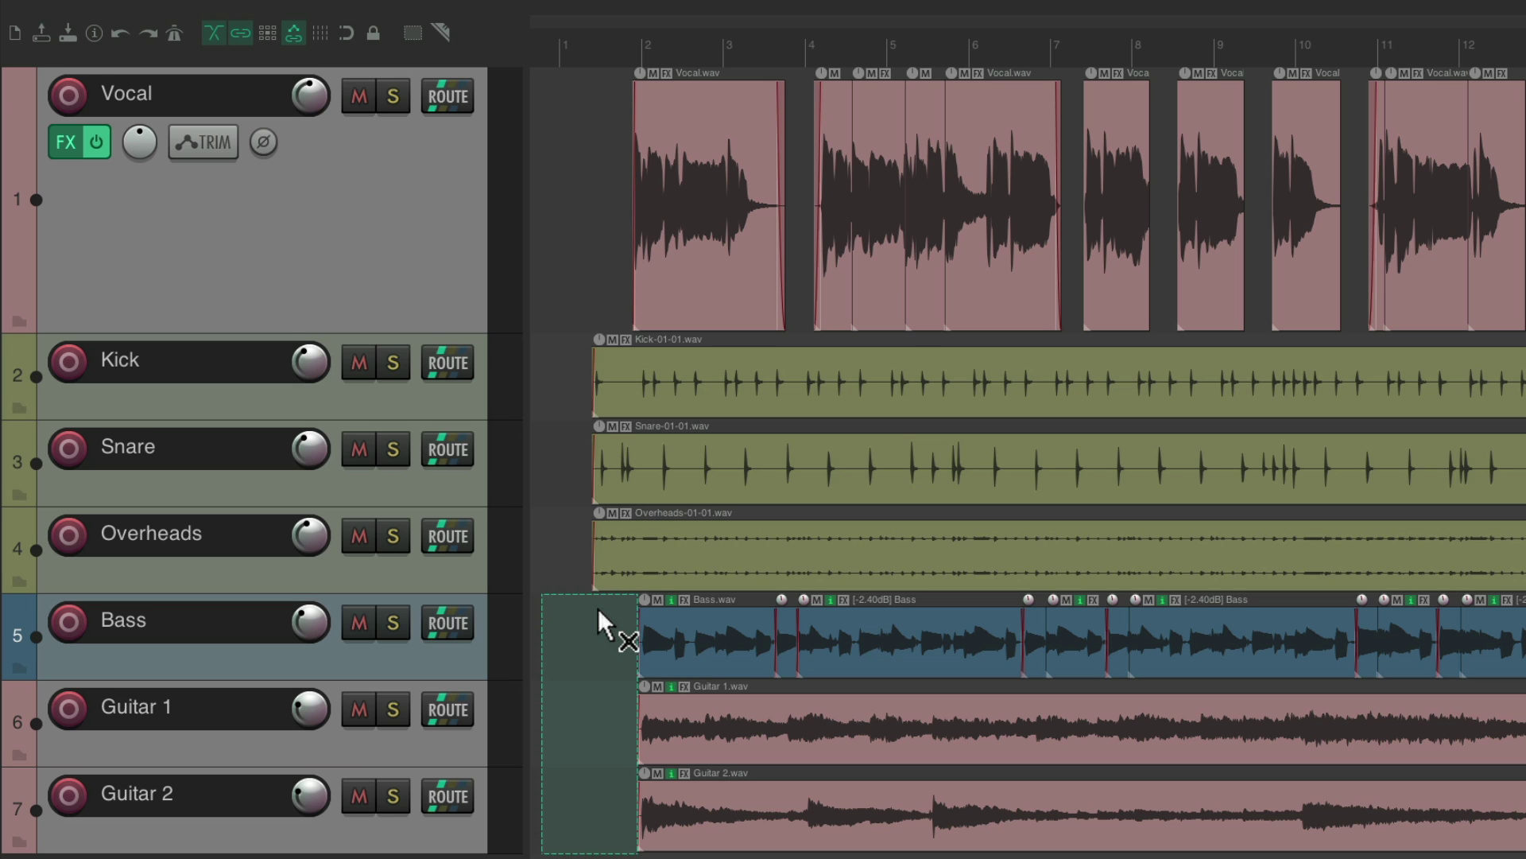
{"action": "left_click", "coordinate": [598, 608]}
Step: Delete three razor-marked stretches across Kick and Snare, then undo the deletion
{"action": "left_click_drag", "start_coordinate": [712, 401], "coordinate": [904, 456]}
{"action": "key", "text": "Delete"}
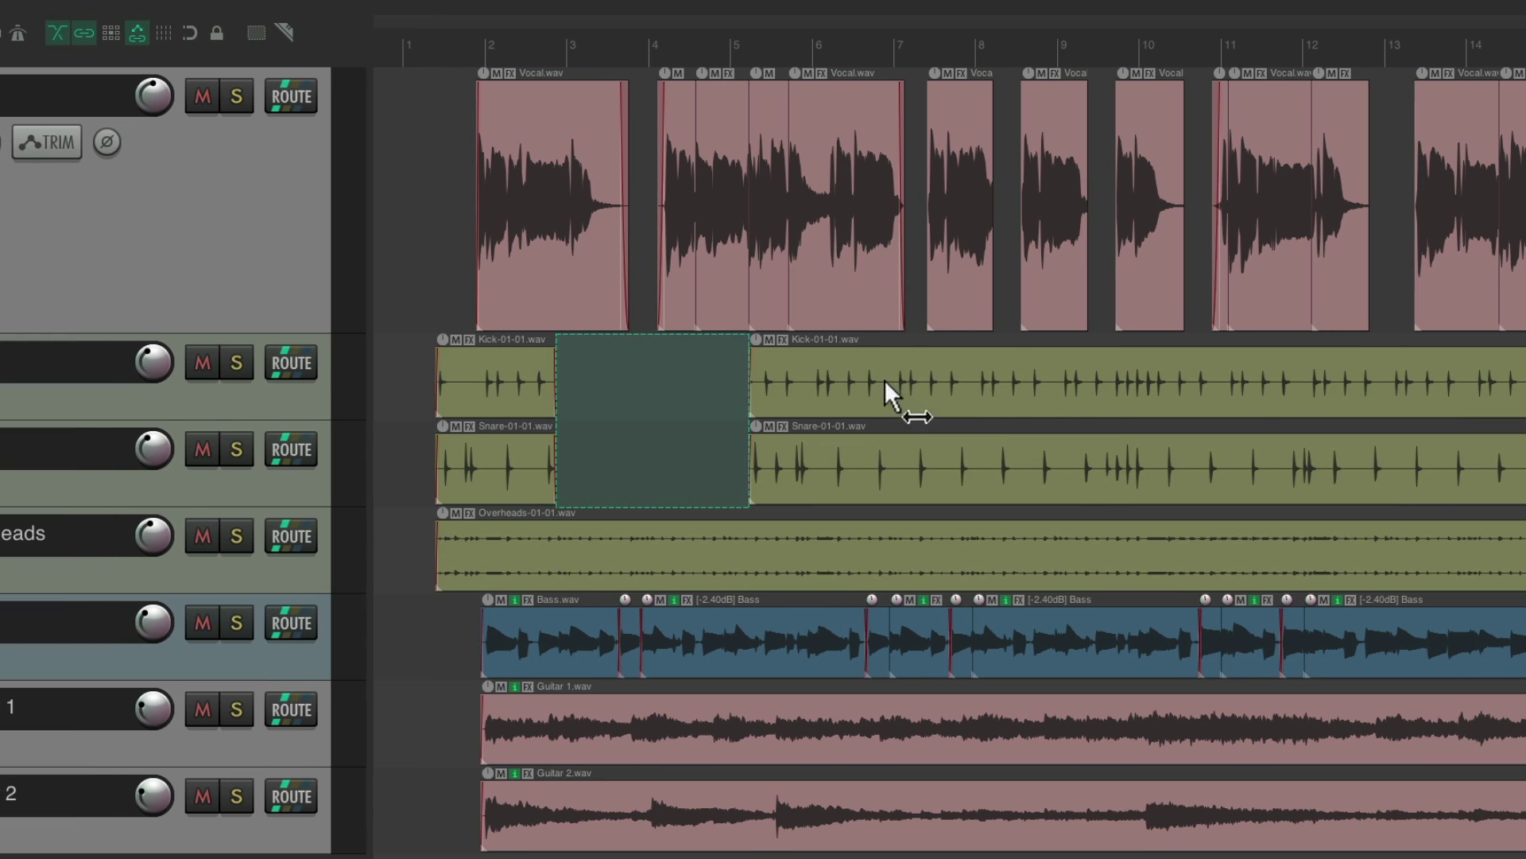
{"action": "left_click_drag", "start_coordinate": [884, 379], "coordinate": [1086, 469]}
{"action": "key", "text": "Delete"}
{"action": "left_click_drag", "start_coordinate": [1175, 401], "coordinate": [1369, 457]}
{"action": "key", "text": "Delete"}
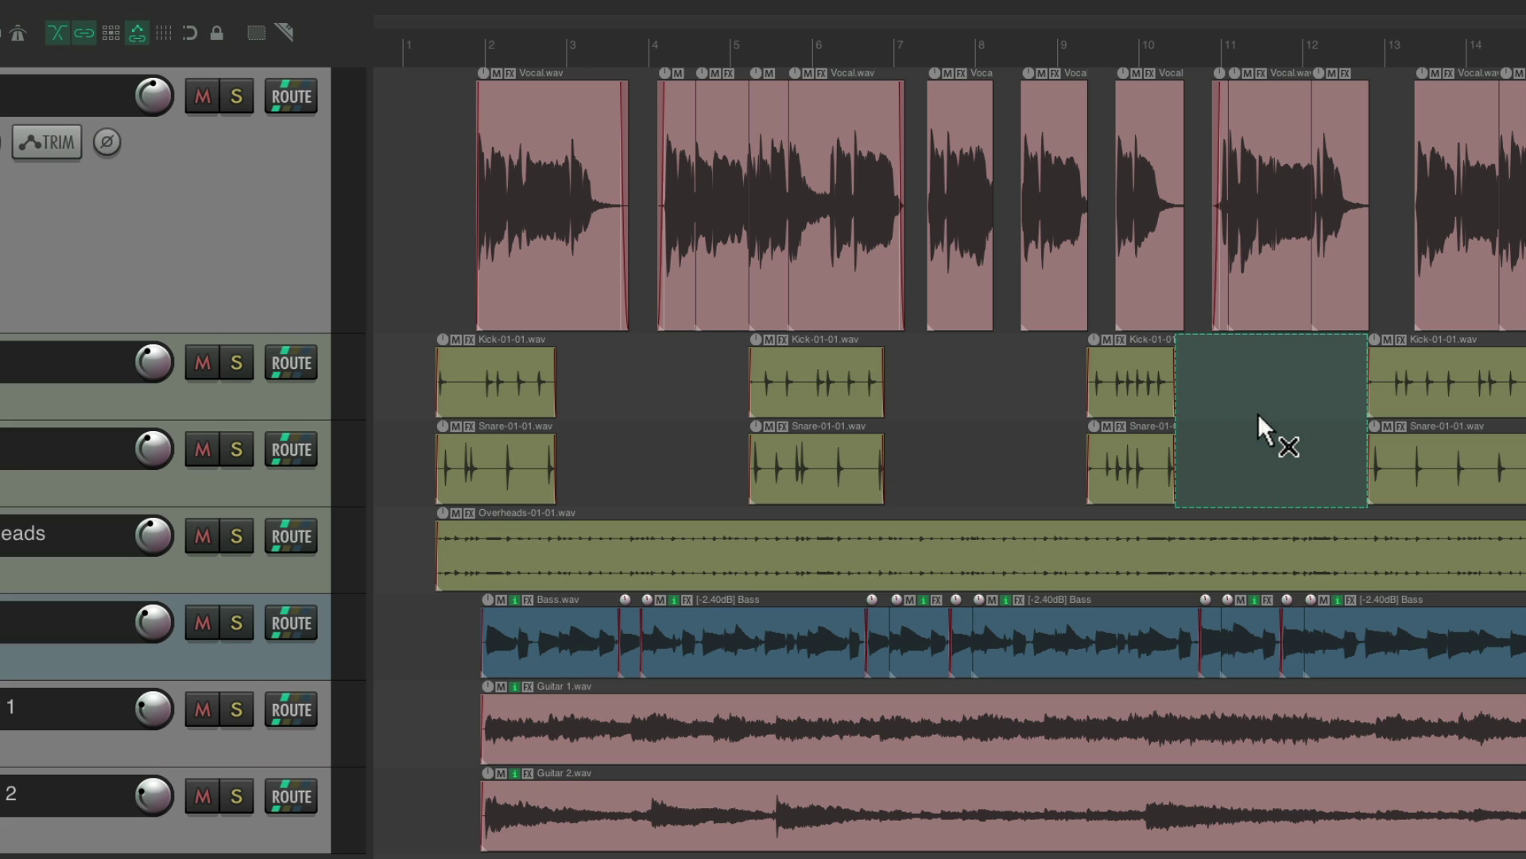
{"action": "key", "text": "ctrl+z"}
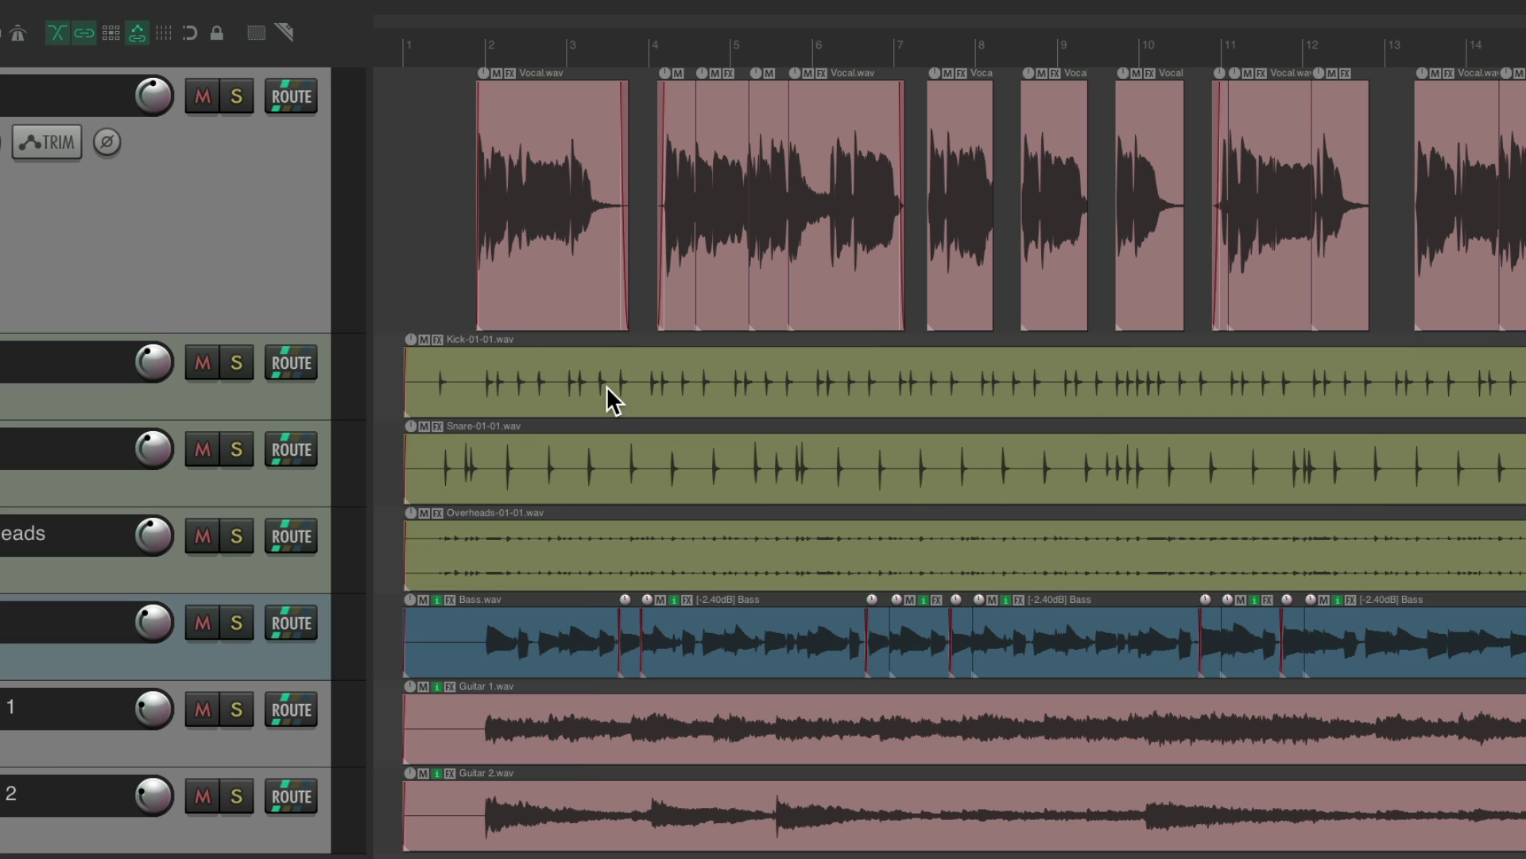
Step: From the razor-area Default action, open the Action list and find the Delete-key Remove items/tracks/envelope points action
{"action": "key", "text": "super+comma"}
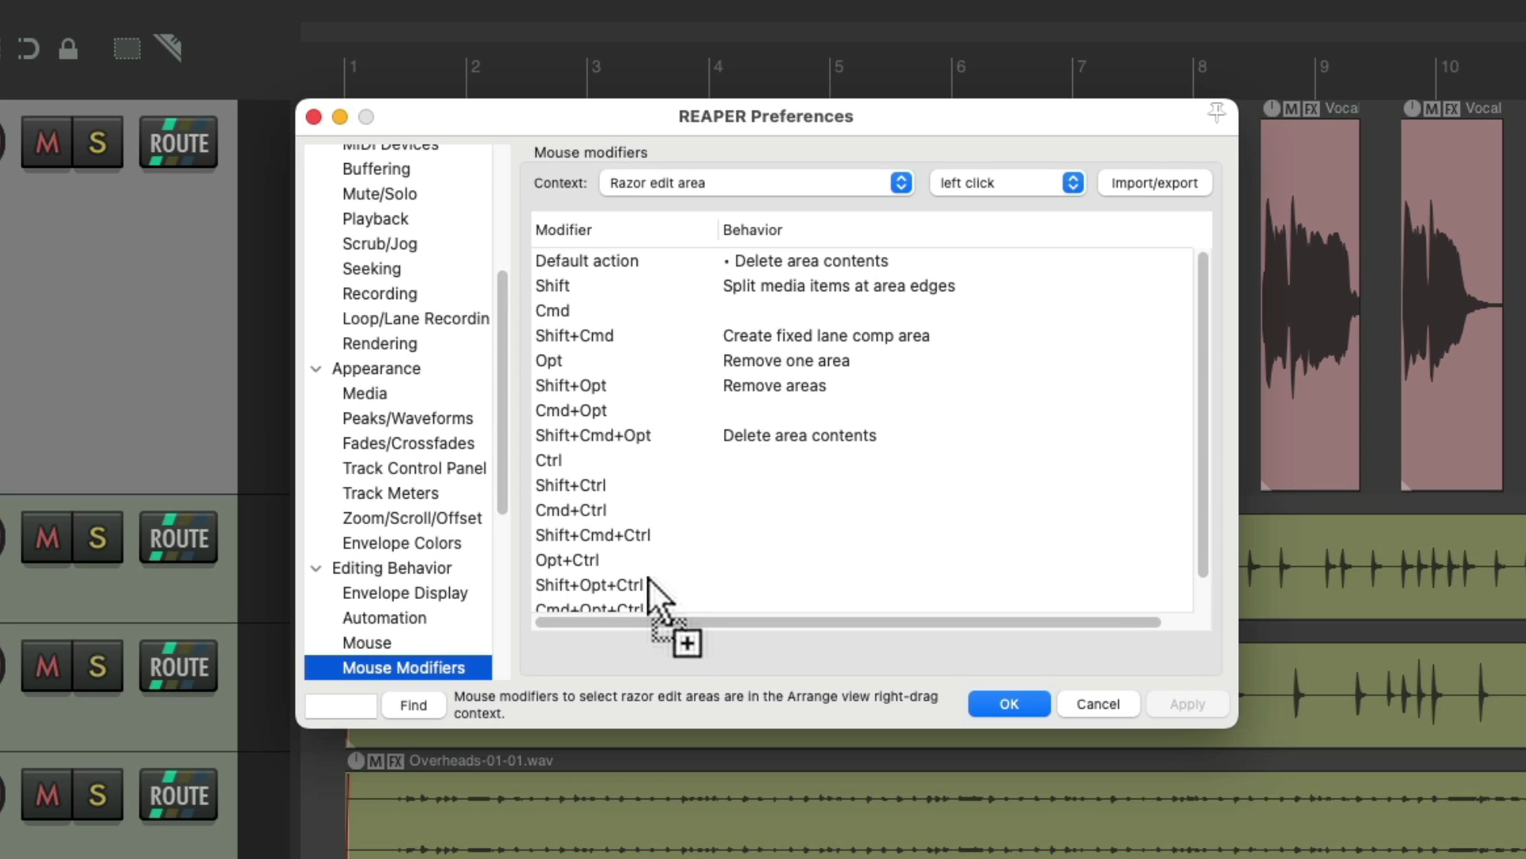
{"action": "double_click", "coordinate": [777, 266]}
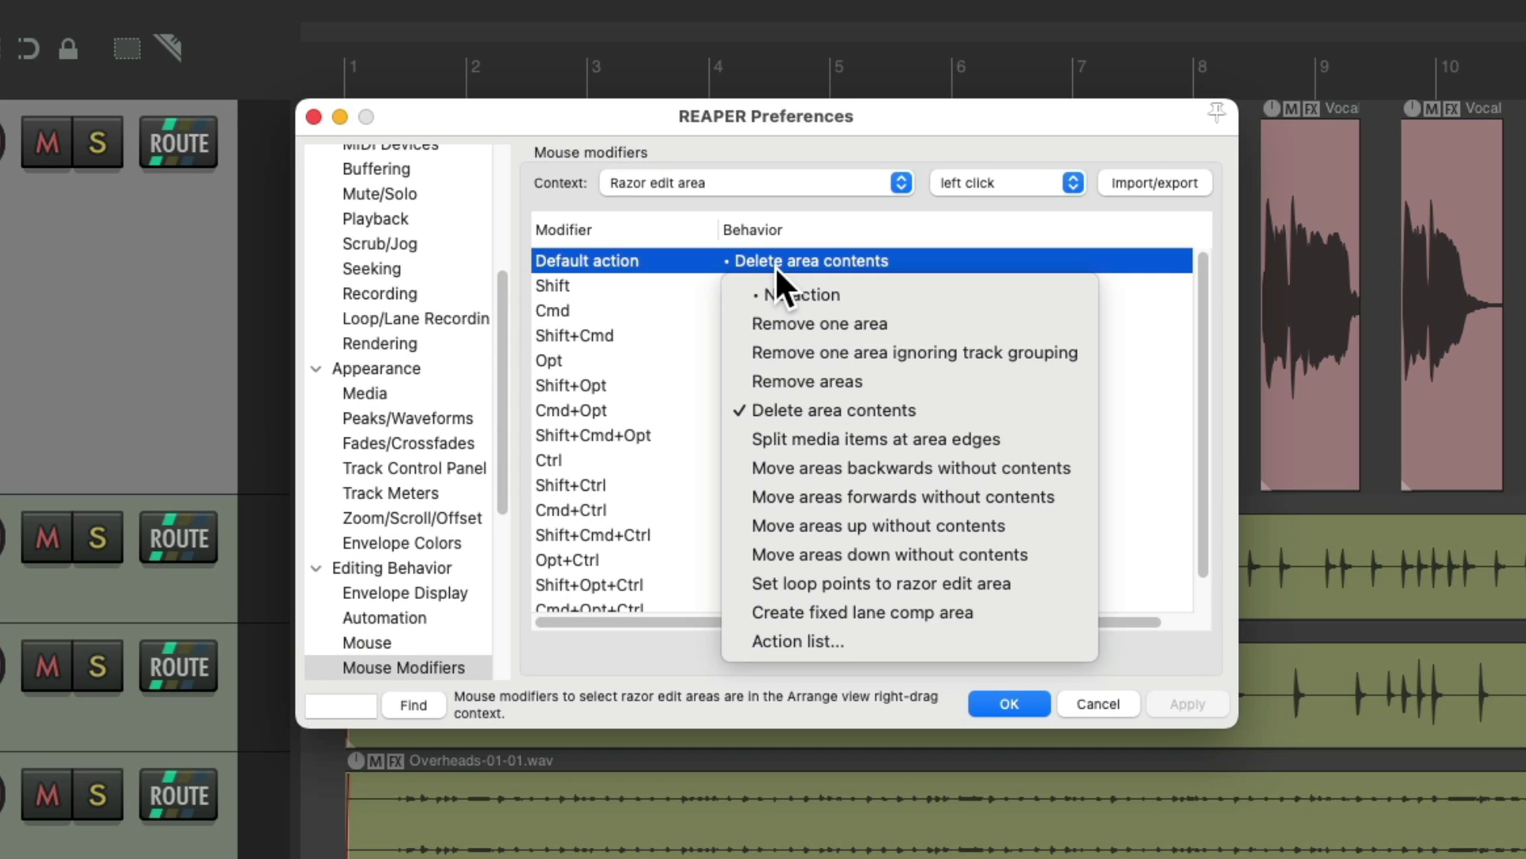
{"action": "left_click", "coordinate": [887, 640]}
{"action": "left_click", "coordinate": [859, 163]}
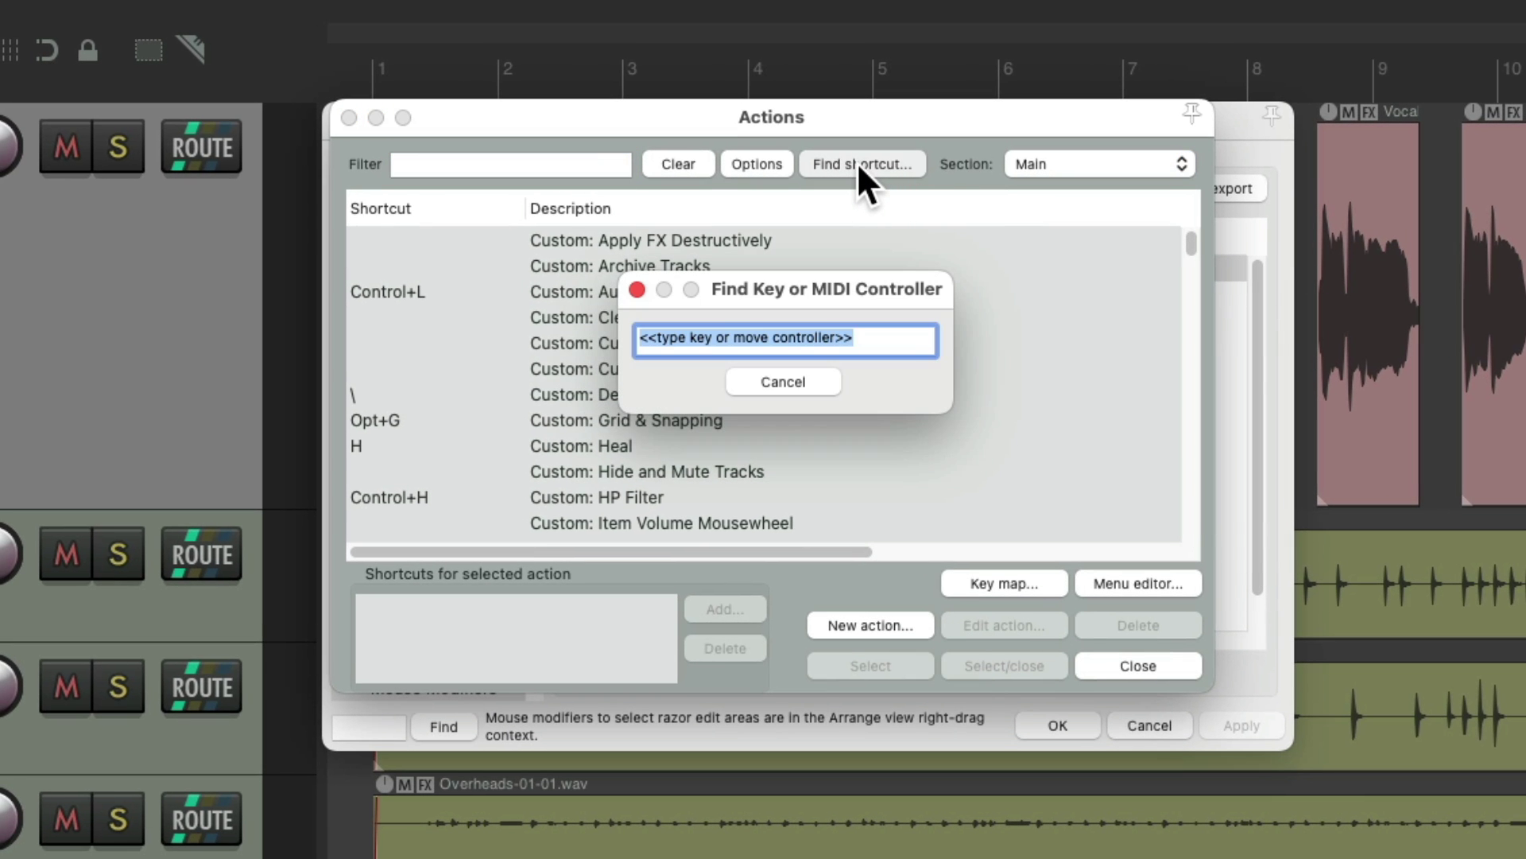
{"action": "key", "text": "Delete"}
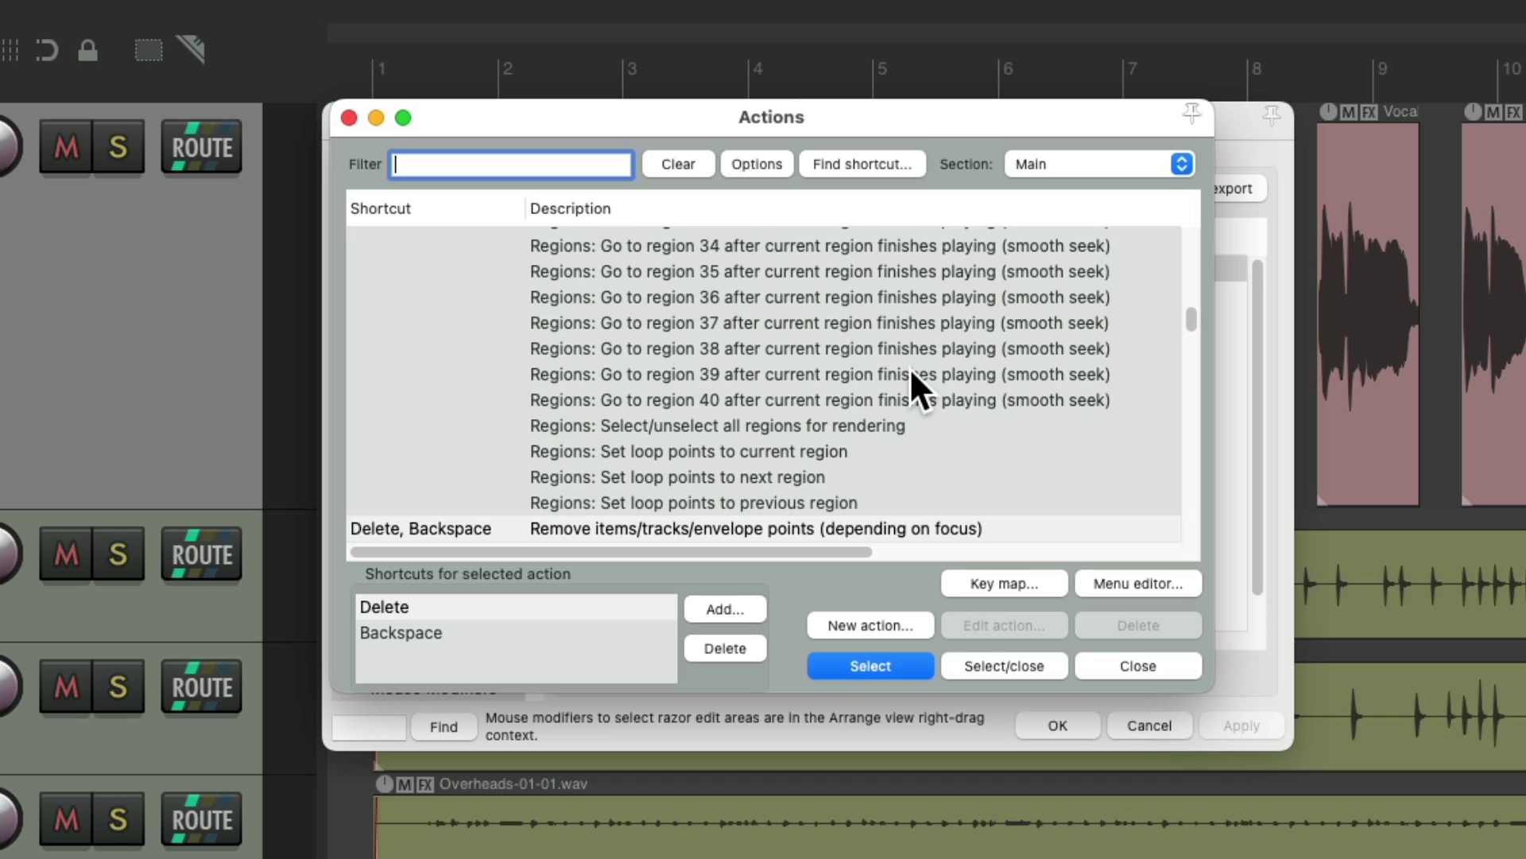
{"action": "scroll", "coordinate": [909, 367], "scroll_direction": "down", "scroll_amount": 3}
{"action": "left_click", "coordinate": [763, 404]}
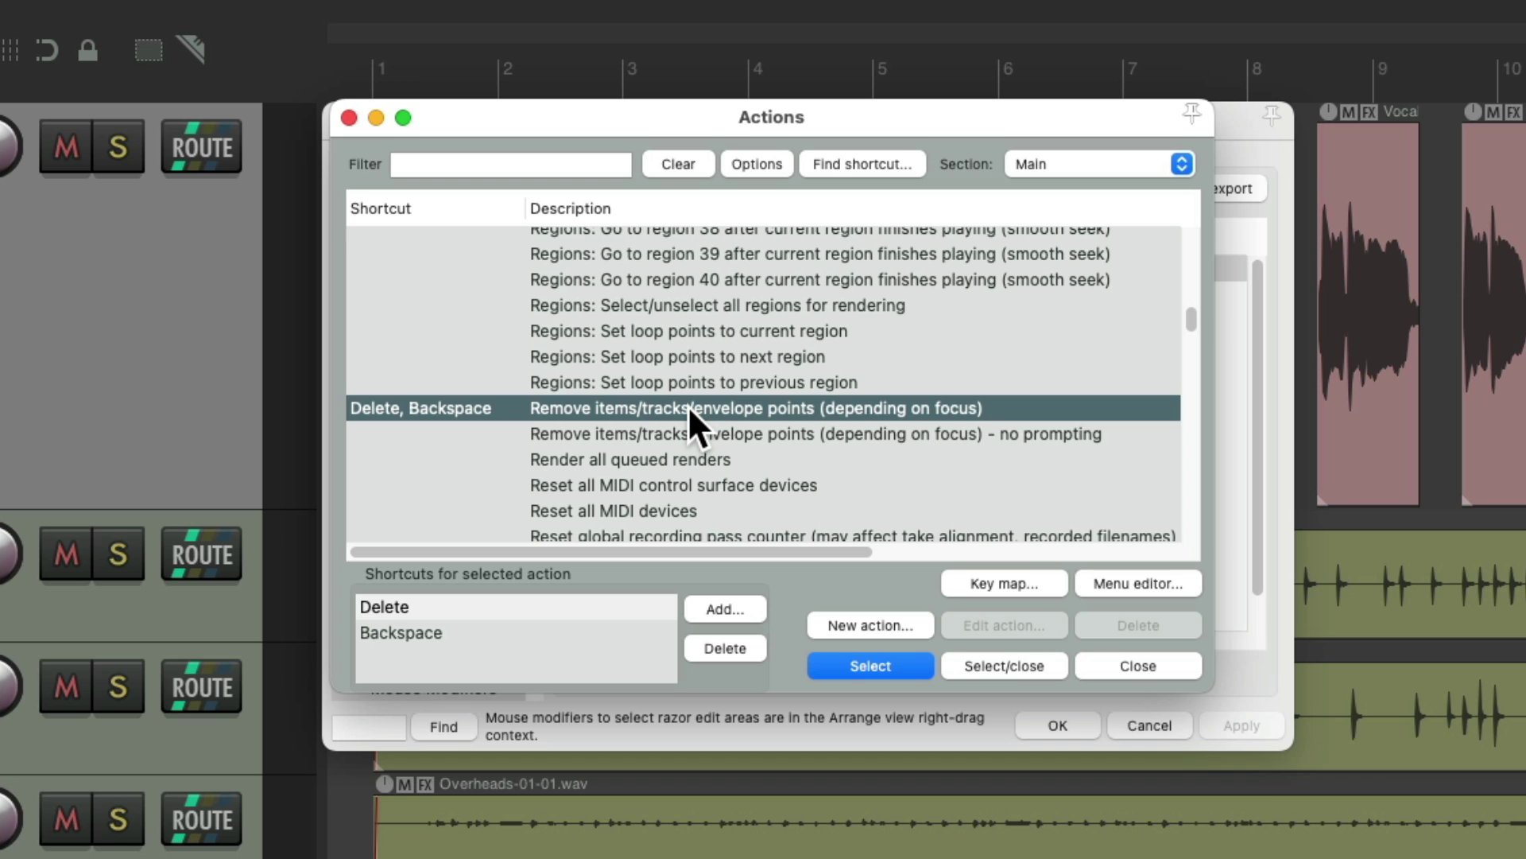
Step: Build custom action 'Razor Clear' from Remove items/tracks/envelope points plus Razor edit: Clear all areas
{"action": "left_click", "coordinate": [870, 622]}
{"action": "left_click", "coordinate": [974, 661]}
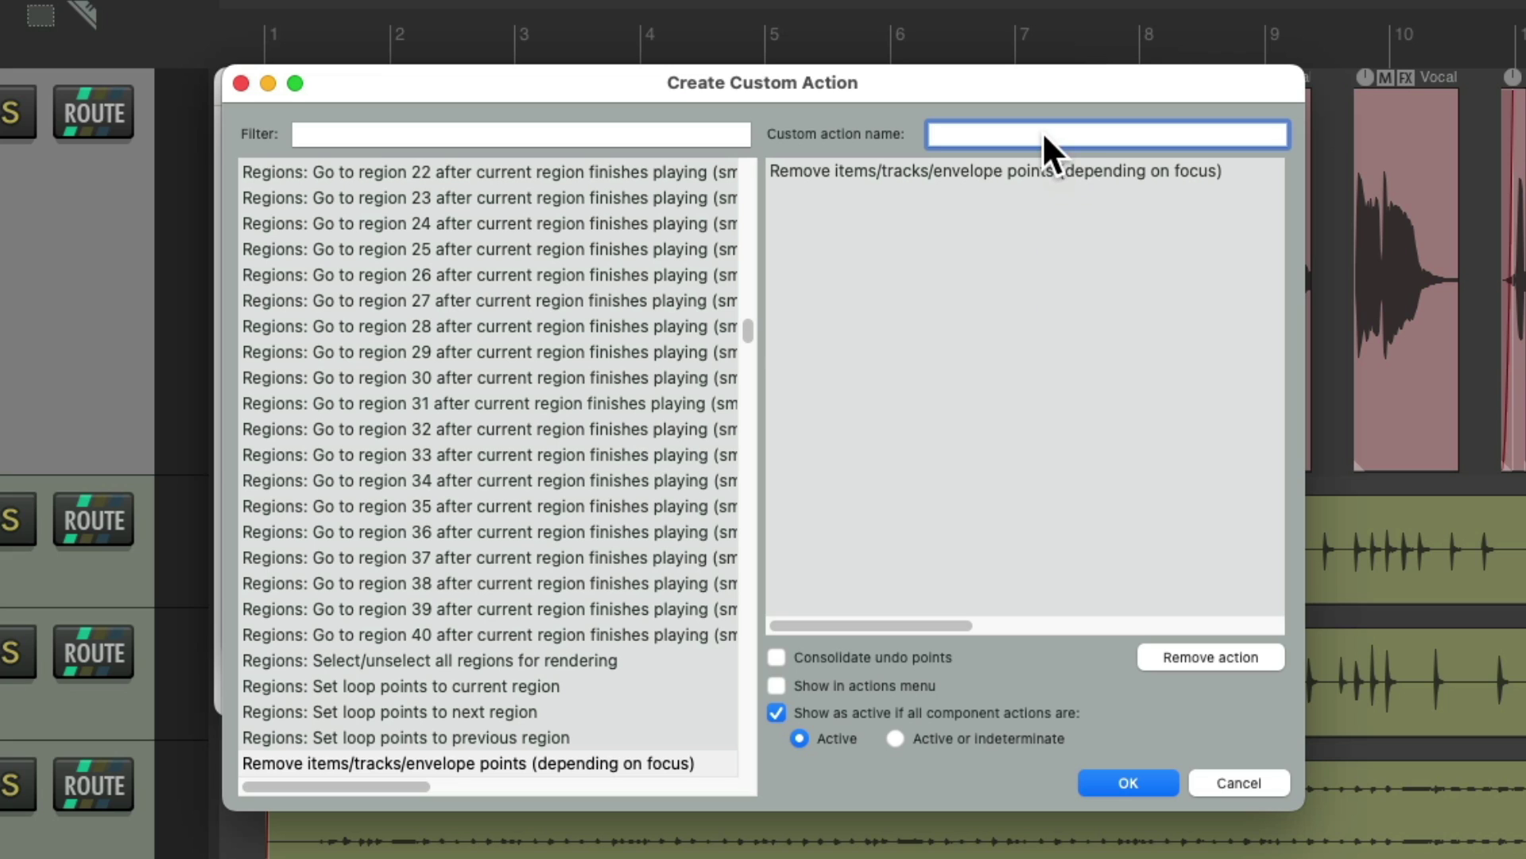
{"action": "type", "text": "Razor Clear"}
{"action": "left_click", "coordinate": [670, 134]}
{"action": "type", "text": "razor"}
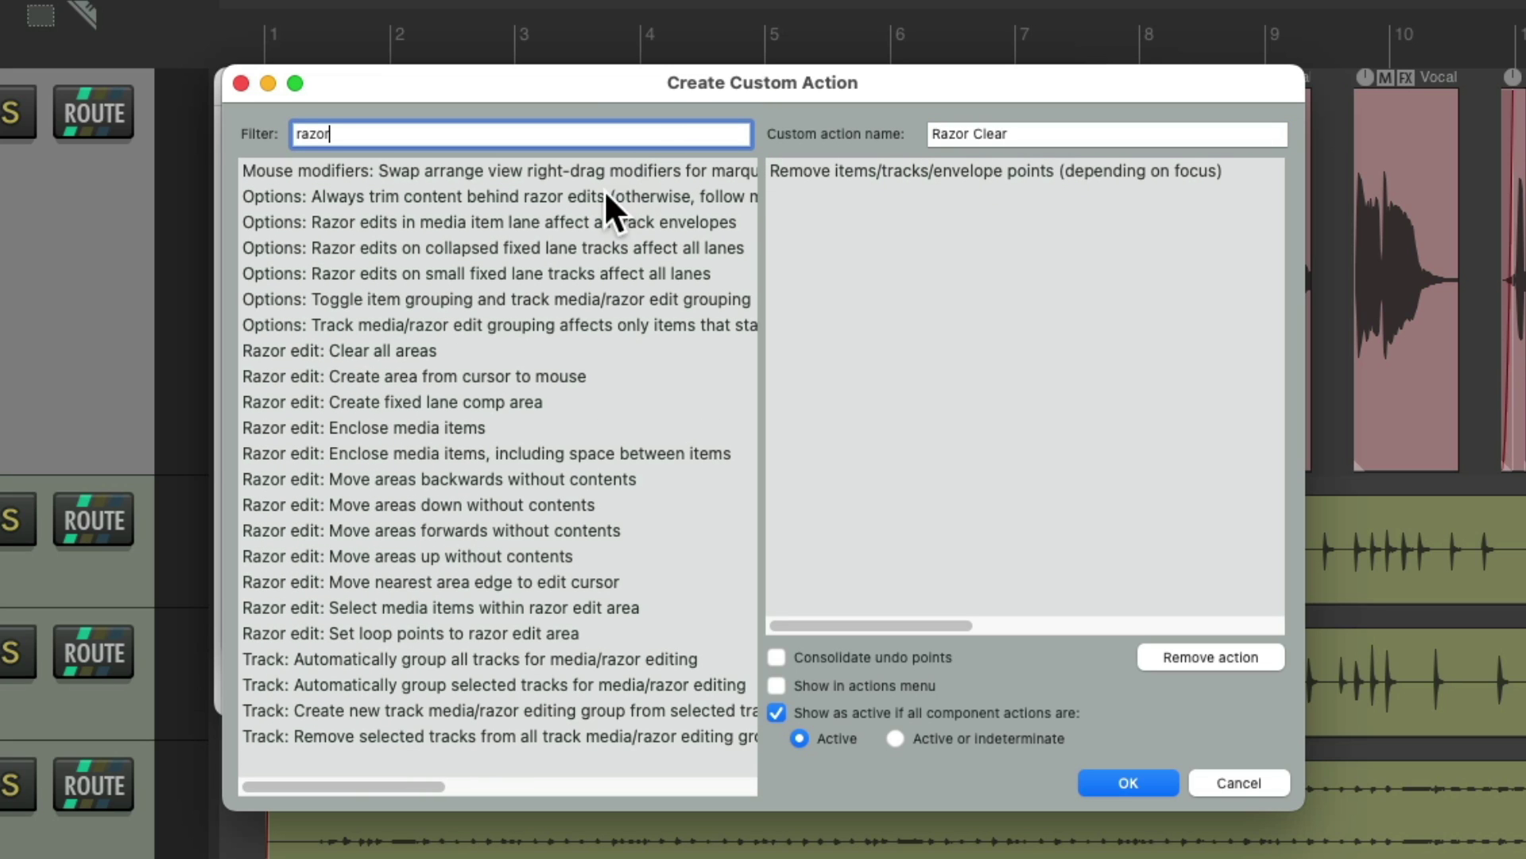
{"action": "left_click", "coordinate": [474, 349]}
{"action": "left_click_drag", "start_coordinate": [438, 355], "coordinate": [978, 284]}
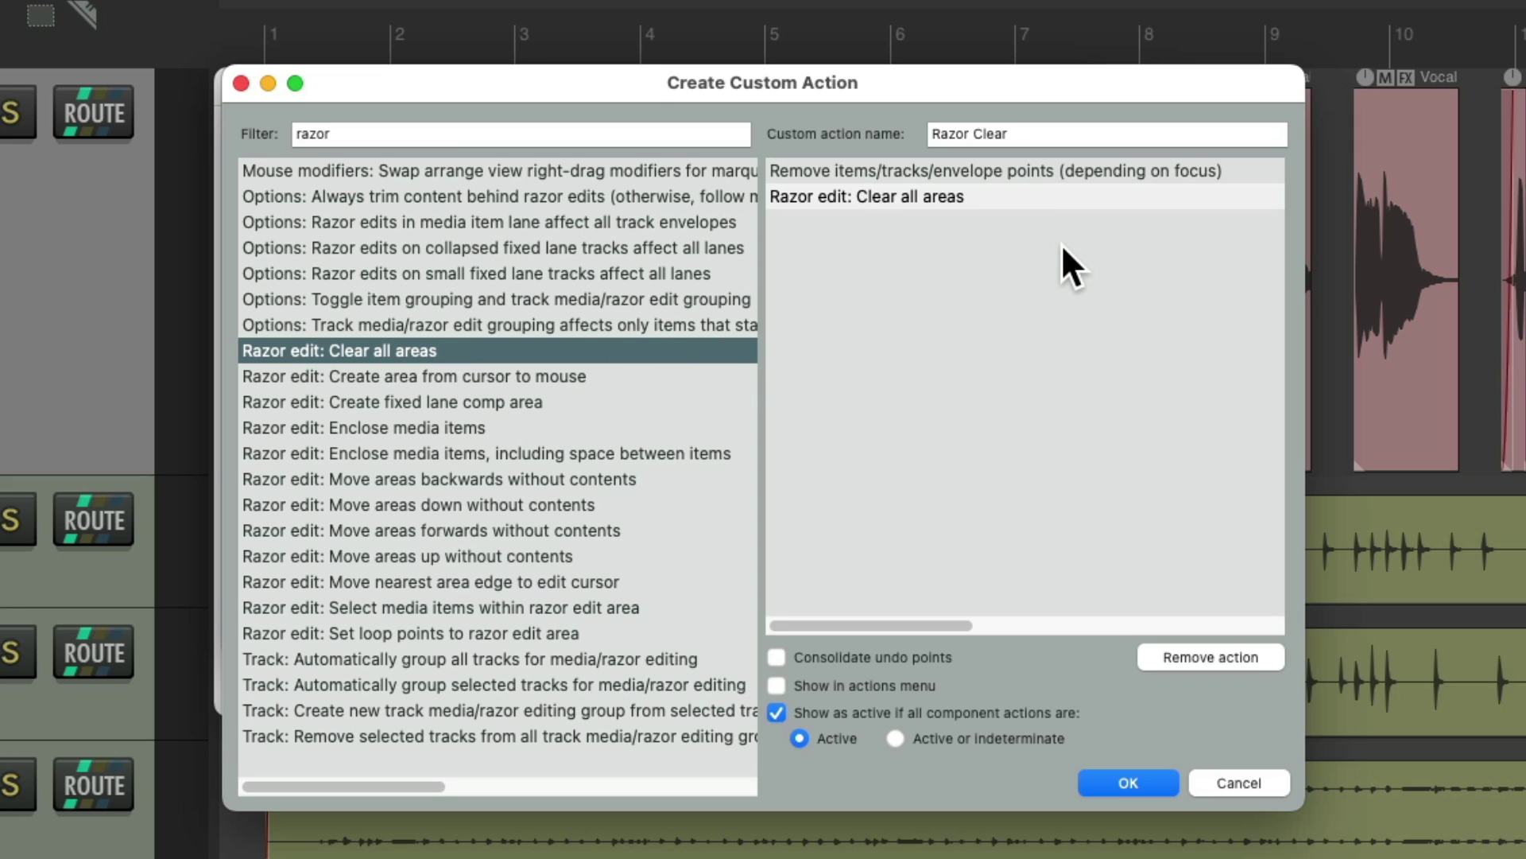
Step: Save Razor Clear and assign Custom: Razor Clear as the razor edit area left-click action
{"action": "left_click", "coordinate": [1129, 783]}
{"action": "left_click", "coordinate": [769, 254]}
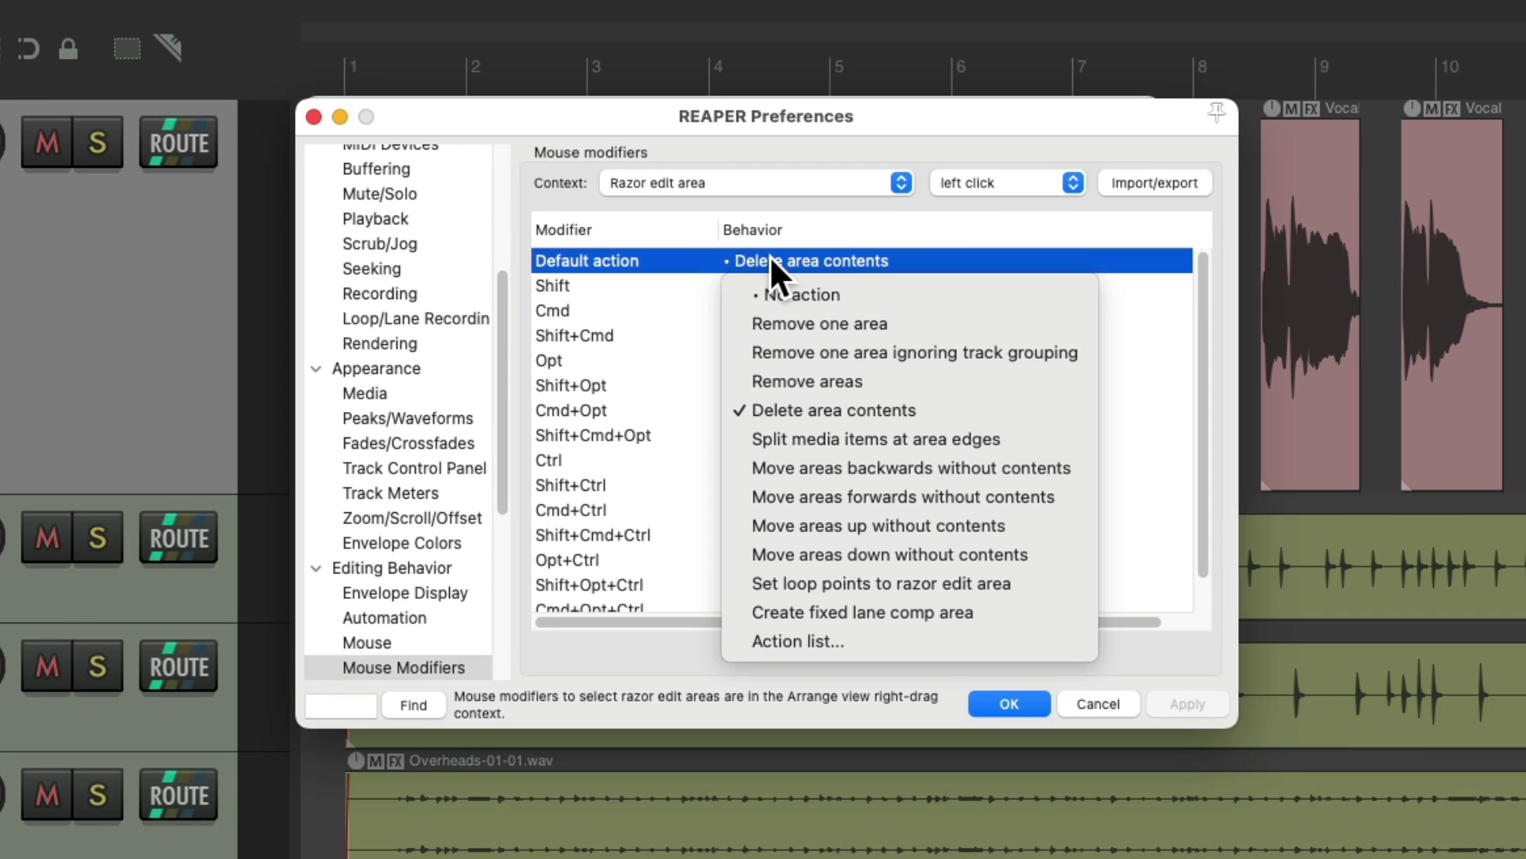
{"action": "left_click", "coordinate": [838, 636]}
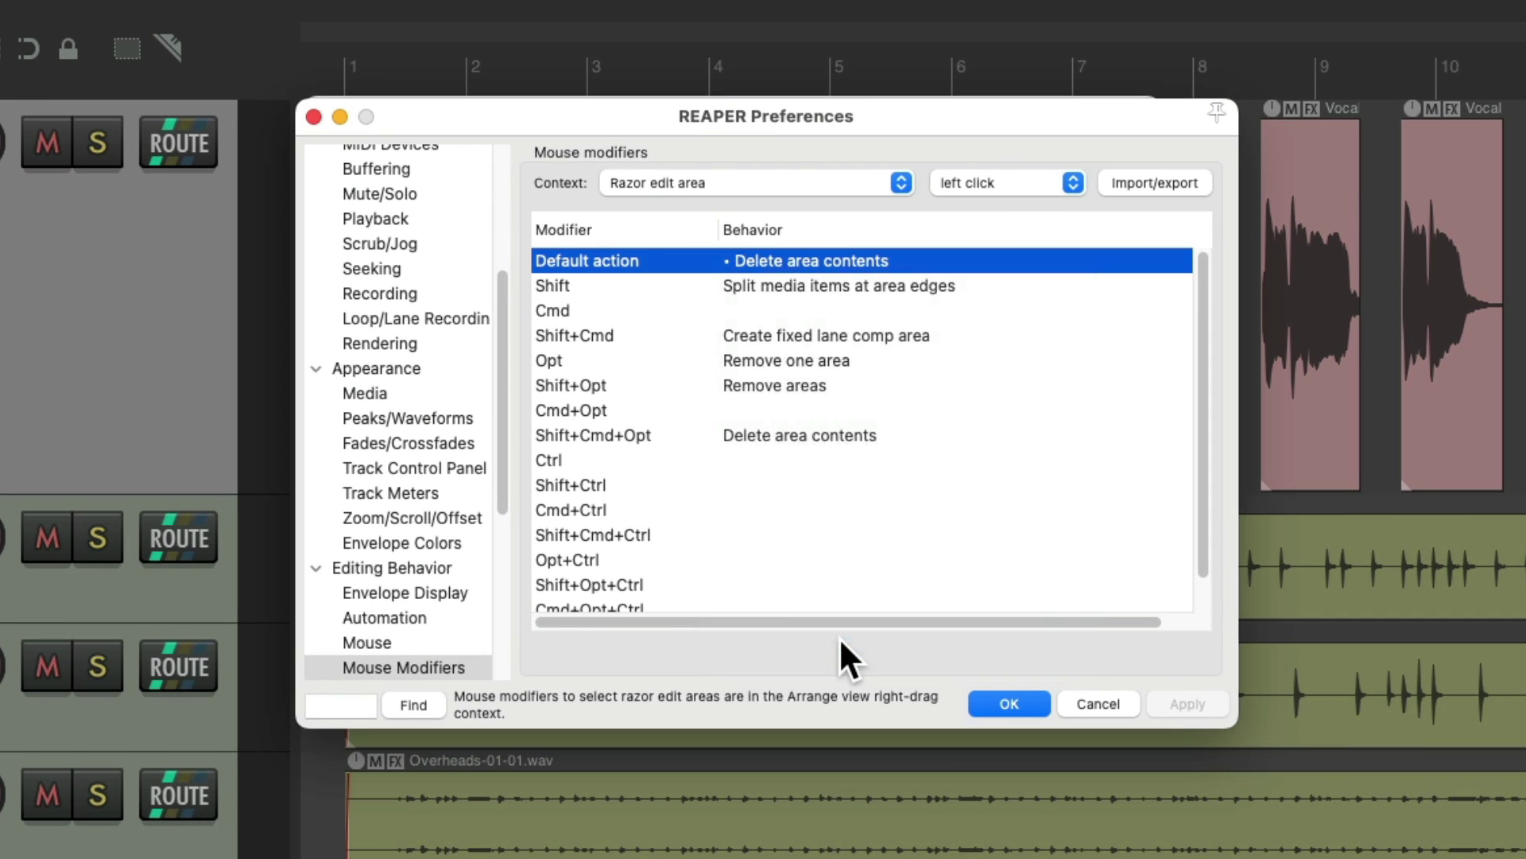
{"action": "type", "text": "razor"}
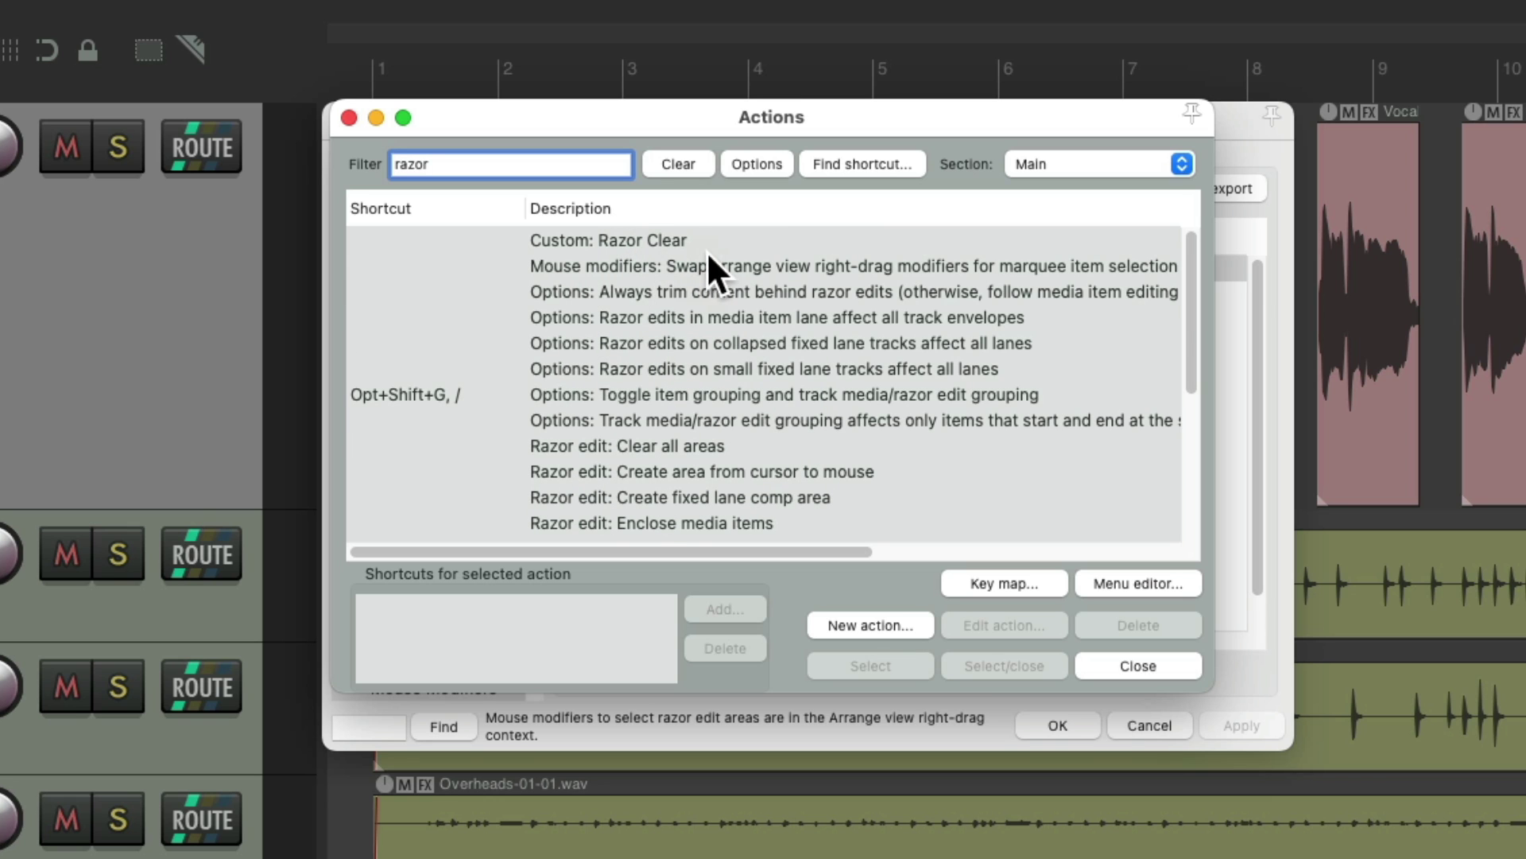
{"action": "left_click", "coordinate": [714, 240]}
{"action": "double_click", "coordinate": [714, 240]}
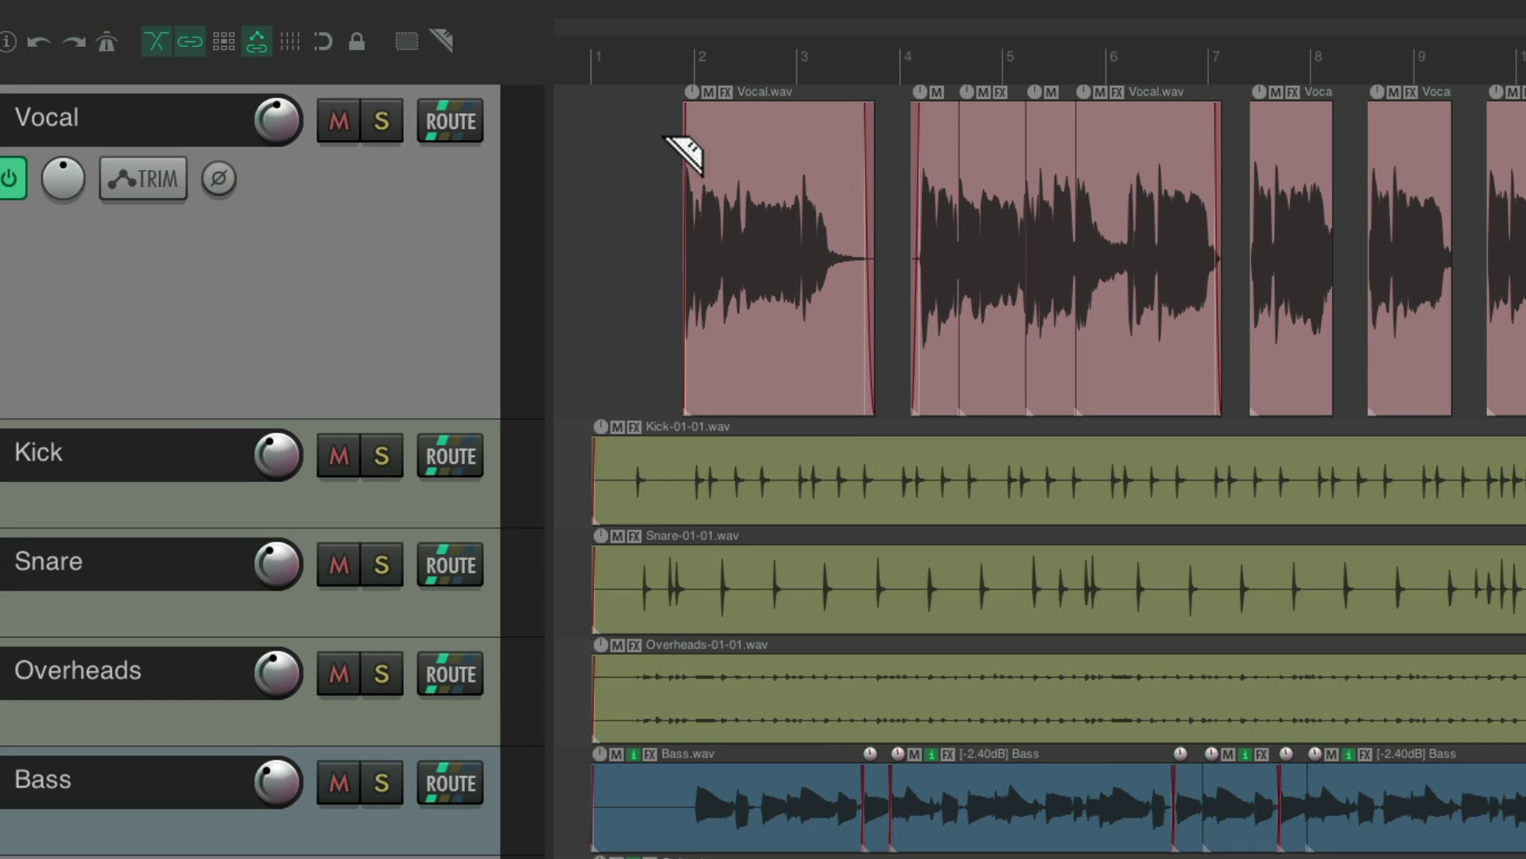
{"action": "left_click_drag", "start_coordinate": [664, 155], "coordinate": [883, 160]}
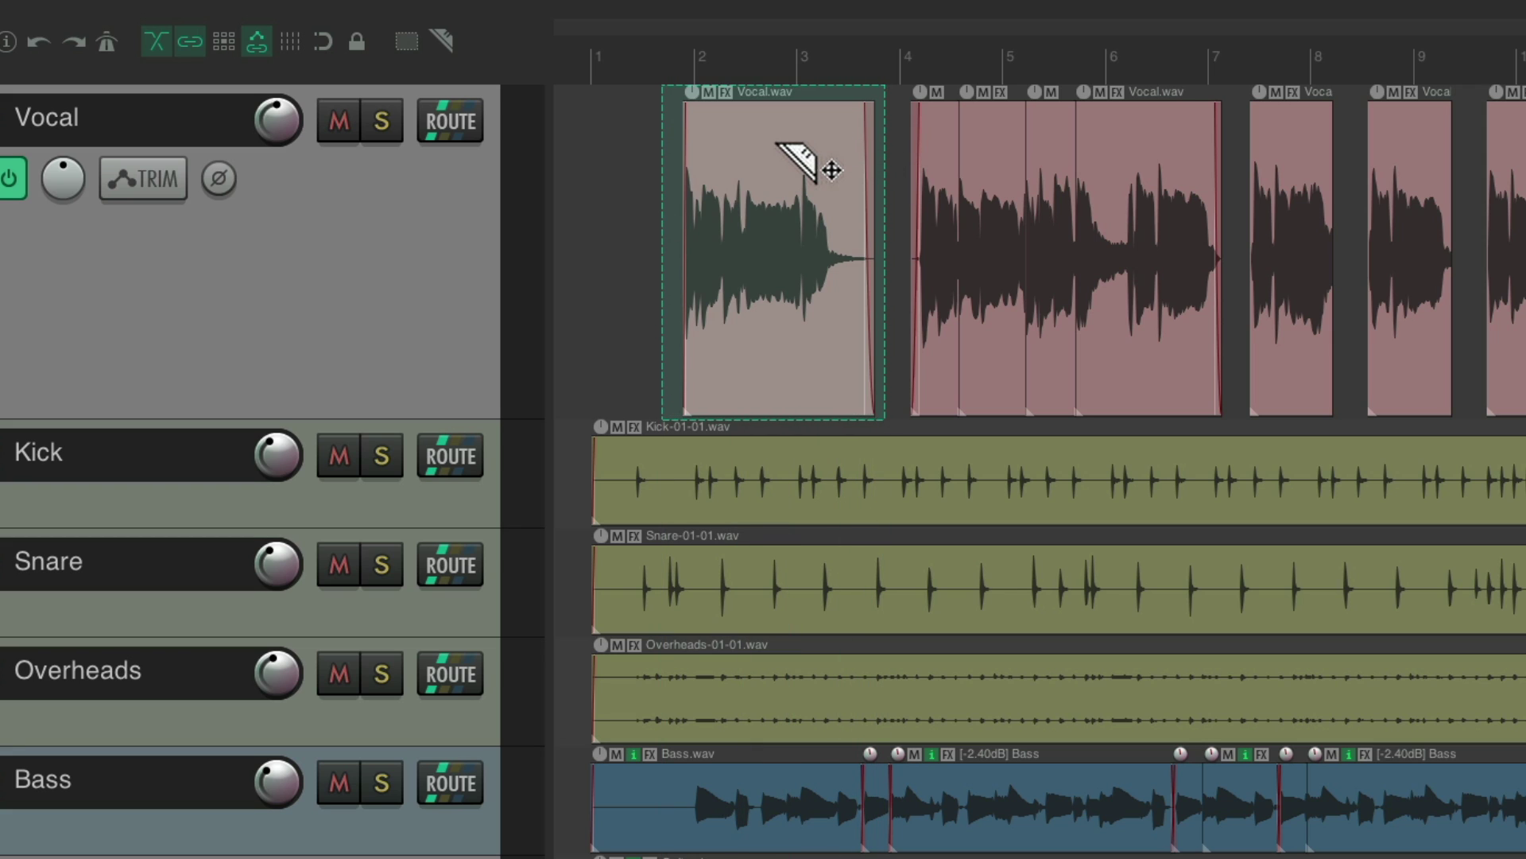
{"action": "key", "text": "Delete"}
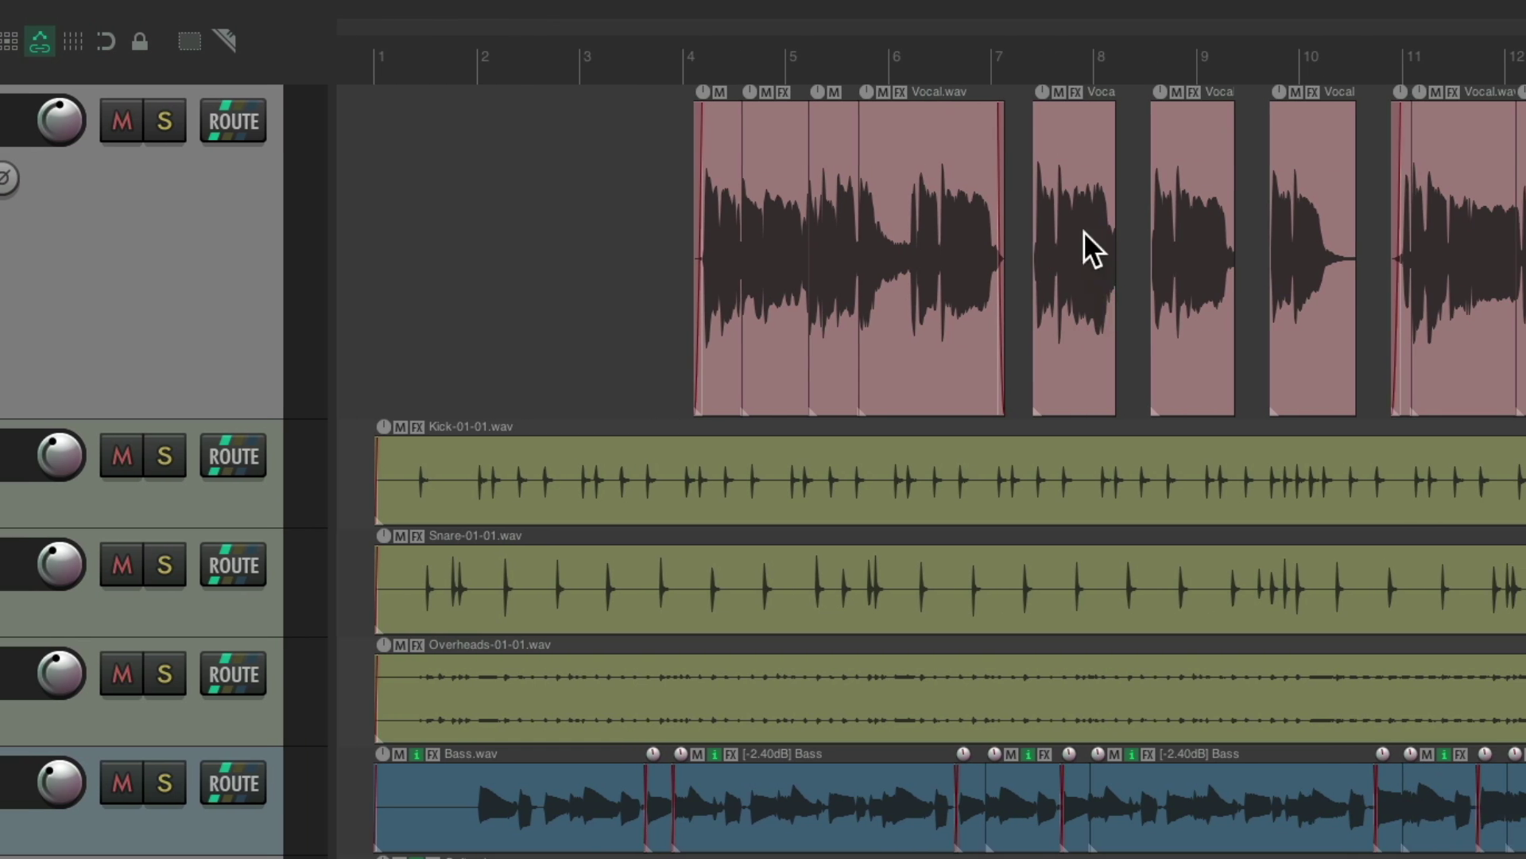
{"action": "left_click_drag", "start_coordinate": [1237, 183], "coordinate": [1362, 167]}
{"action": "key", "text": "Delete"}
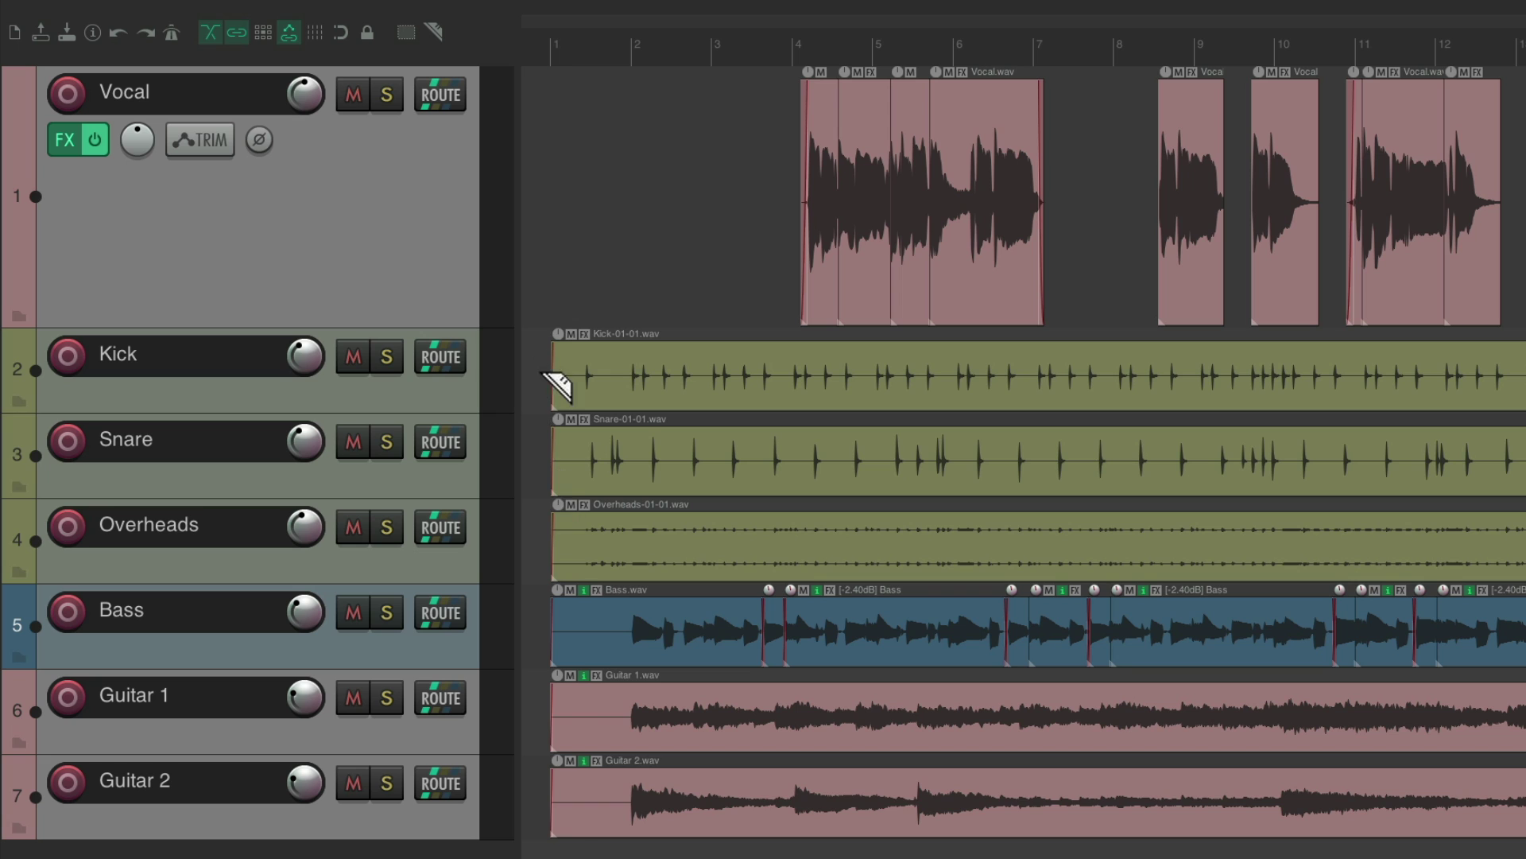
{"action": "left_click_drag", "start_coordinate": [549, 373], "coordinate": [579, 517]}
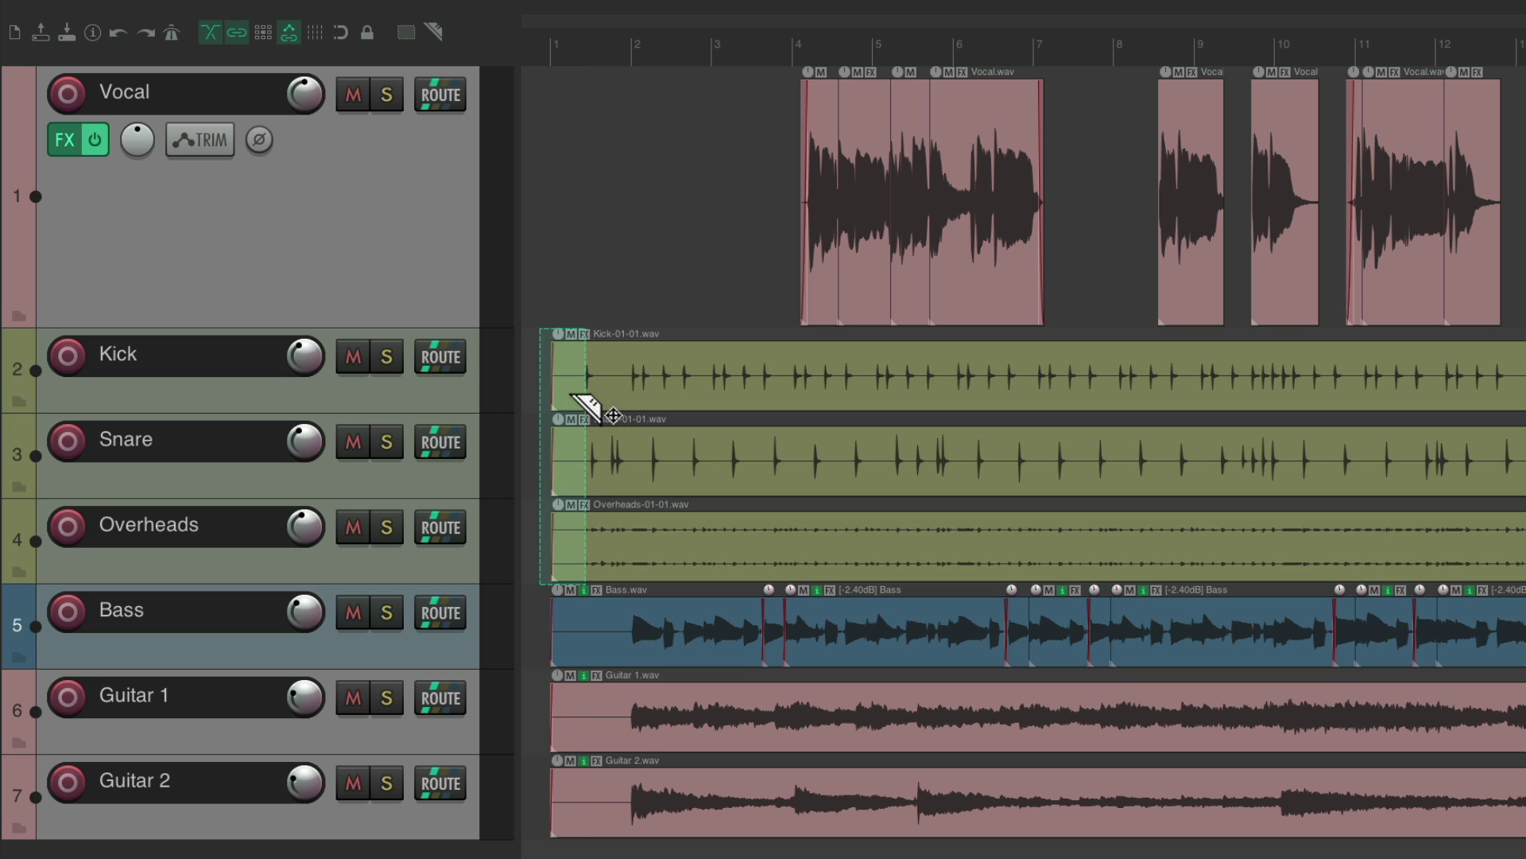
{"action": "key", "text": "Delete"}
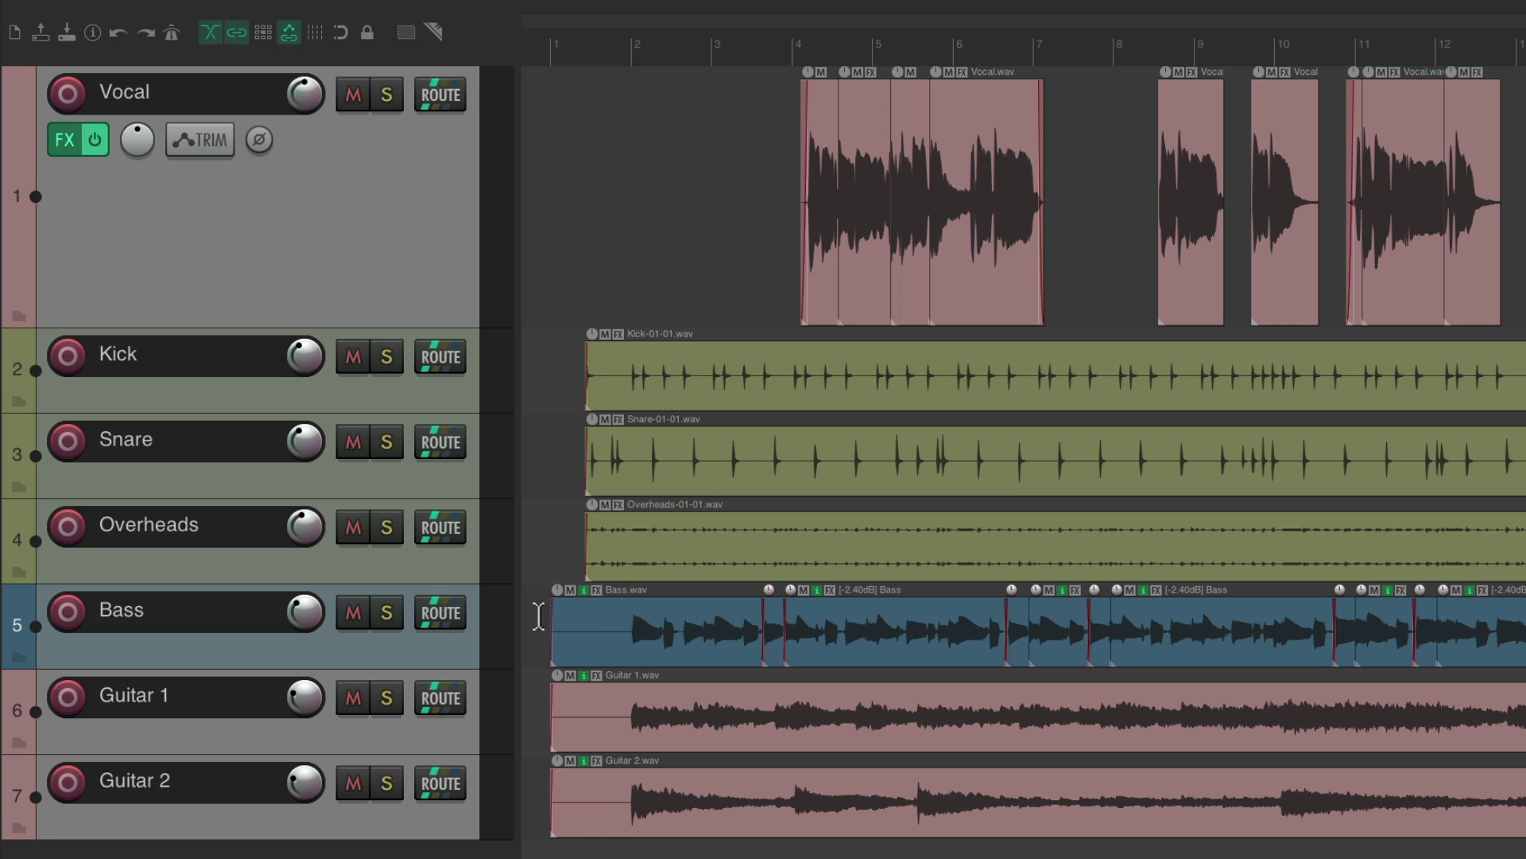
{"action": "left_click_drag", "start_coordinate": [542, 620], "coordinate": [625, 762]}
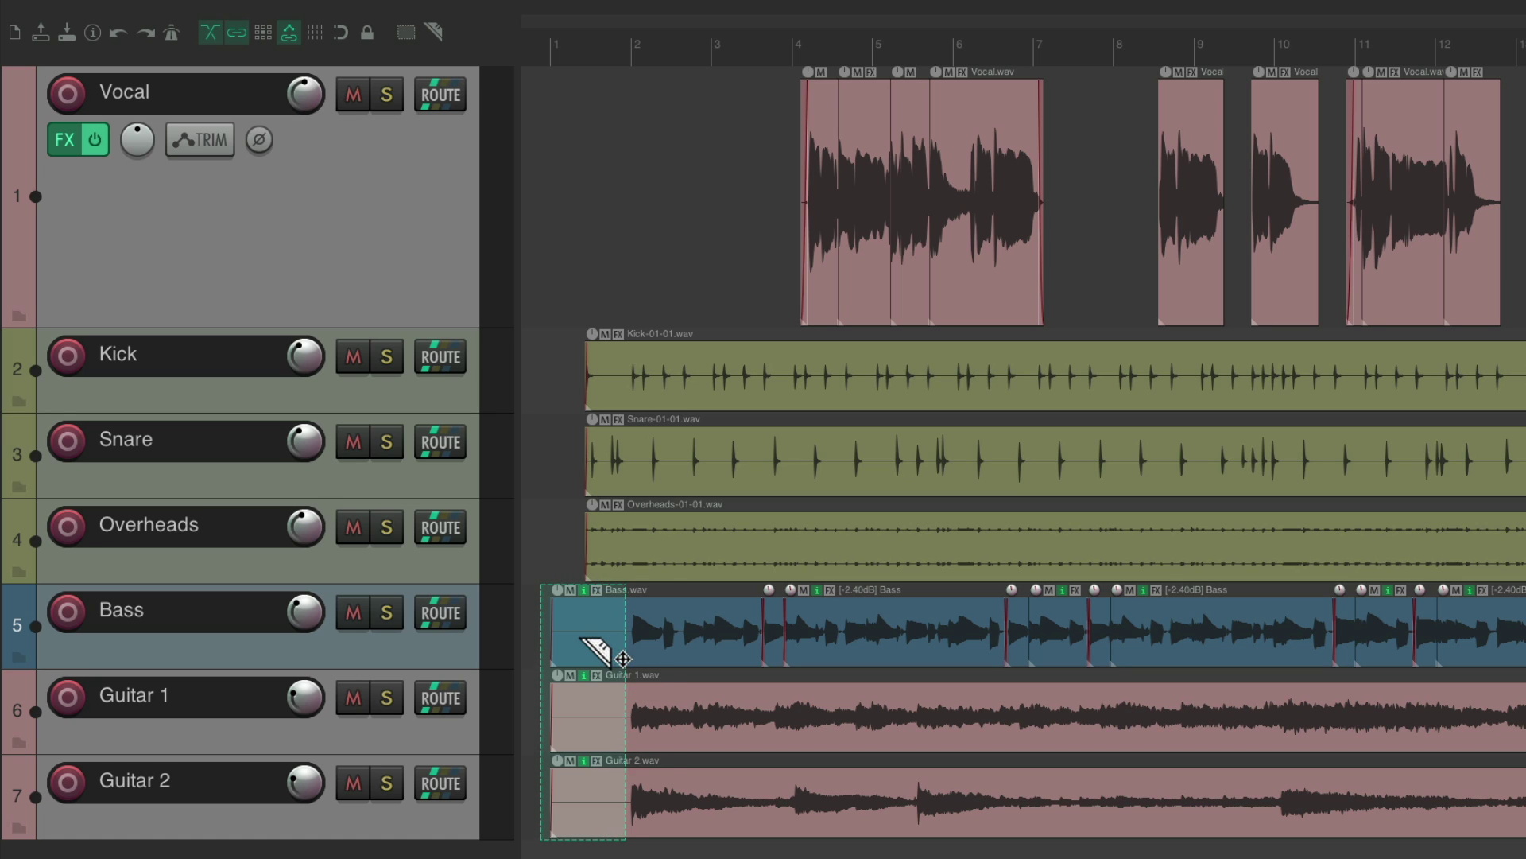
{"action": "key", "text": "Delete"}
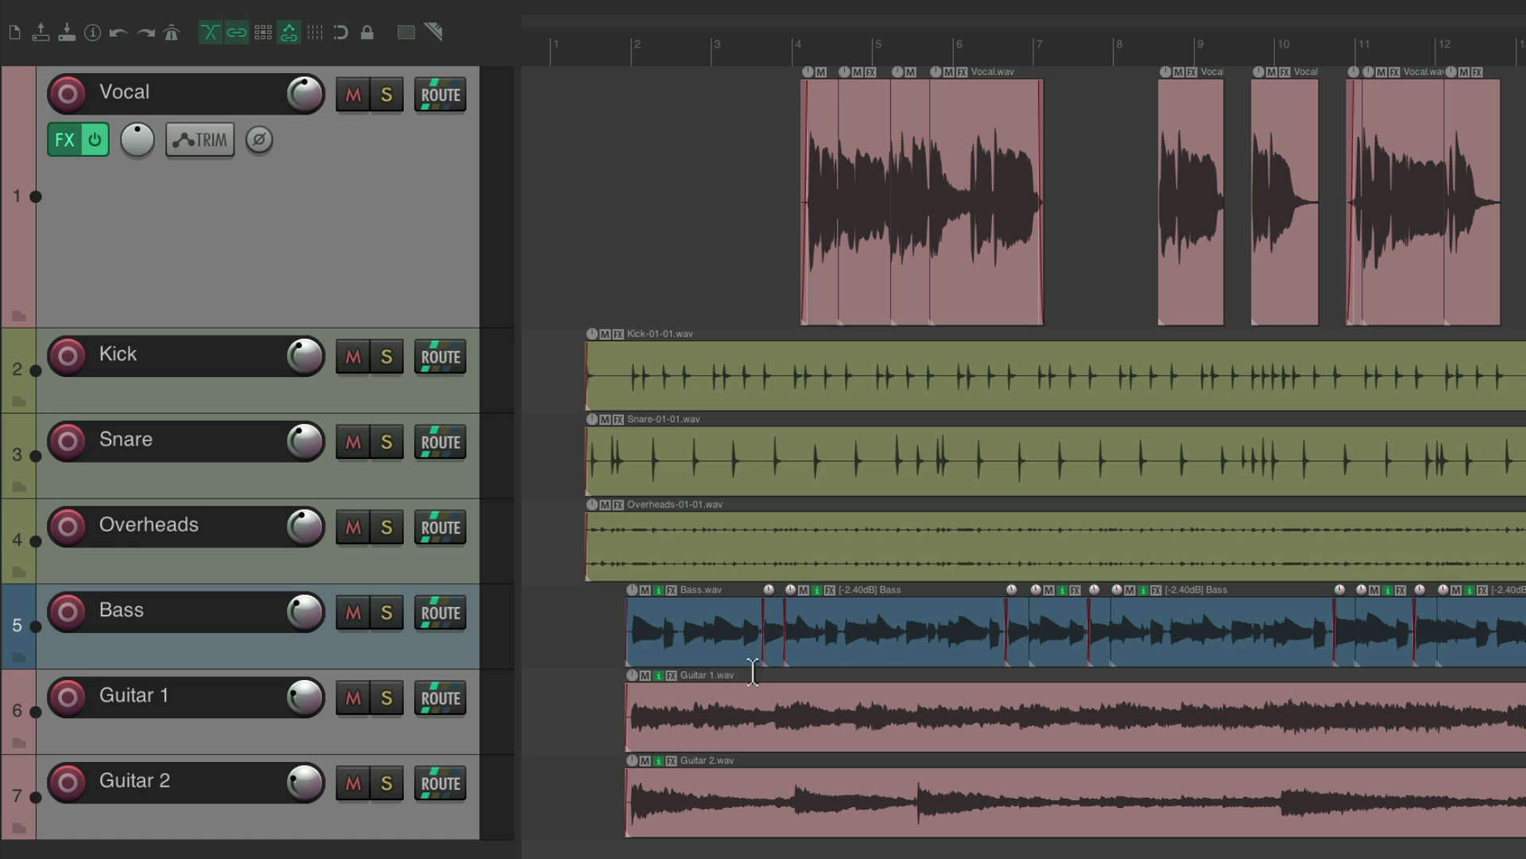
{"action": "left_click_drag", "start_coordinate": [876, 398], "coordinate": [1056, 501]}
{"action": "key", "text": "Delete"}
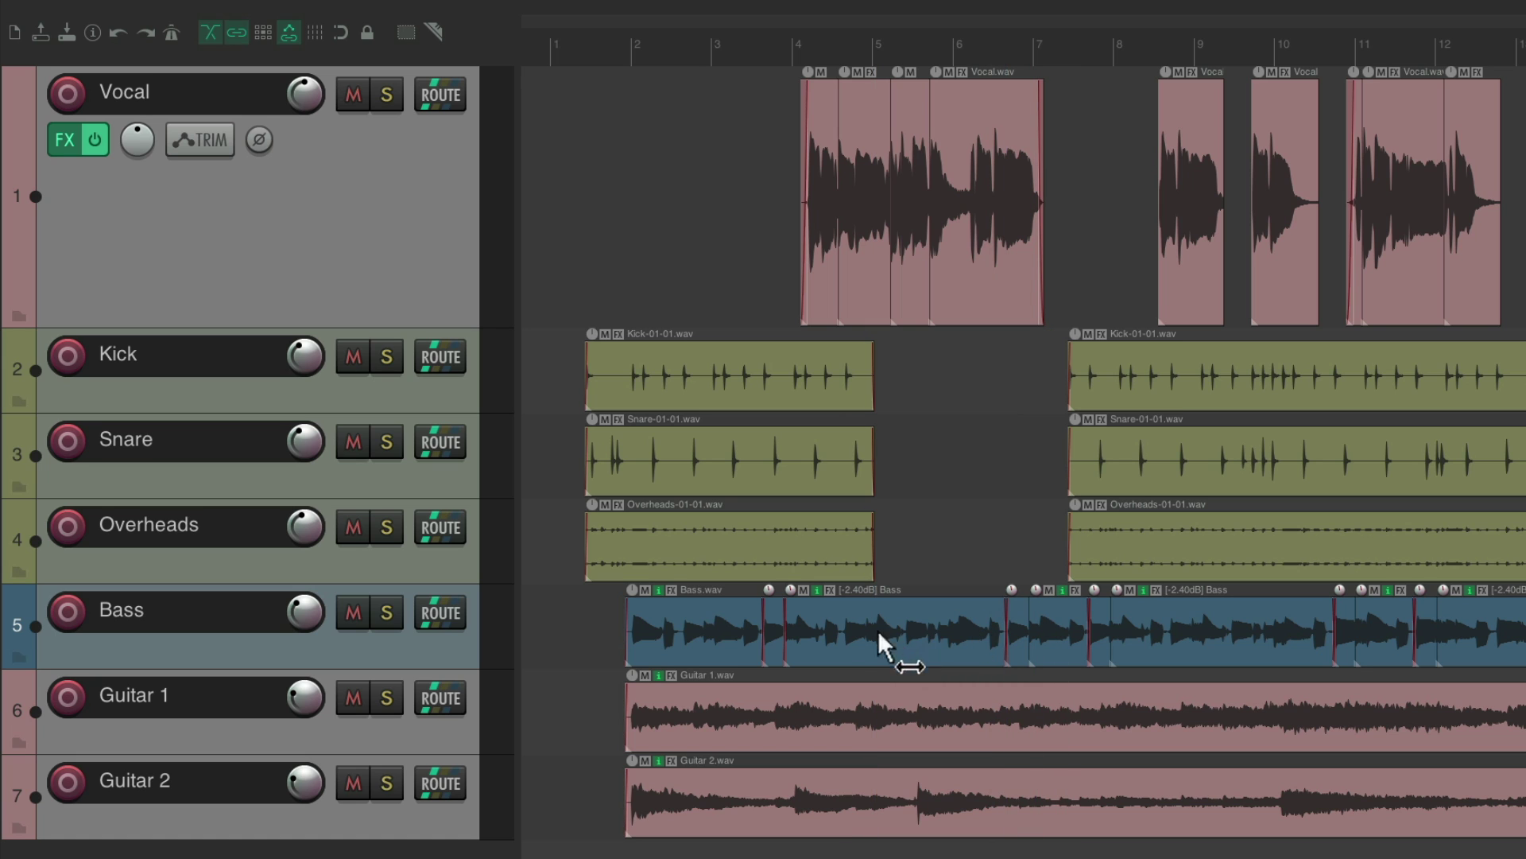
{"action": "left_click_drag", "start_coordinate": [839, 628], "coordinate": [1030, 764]}
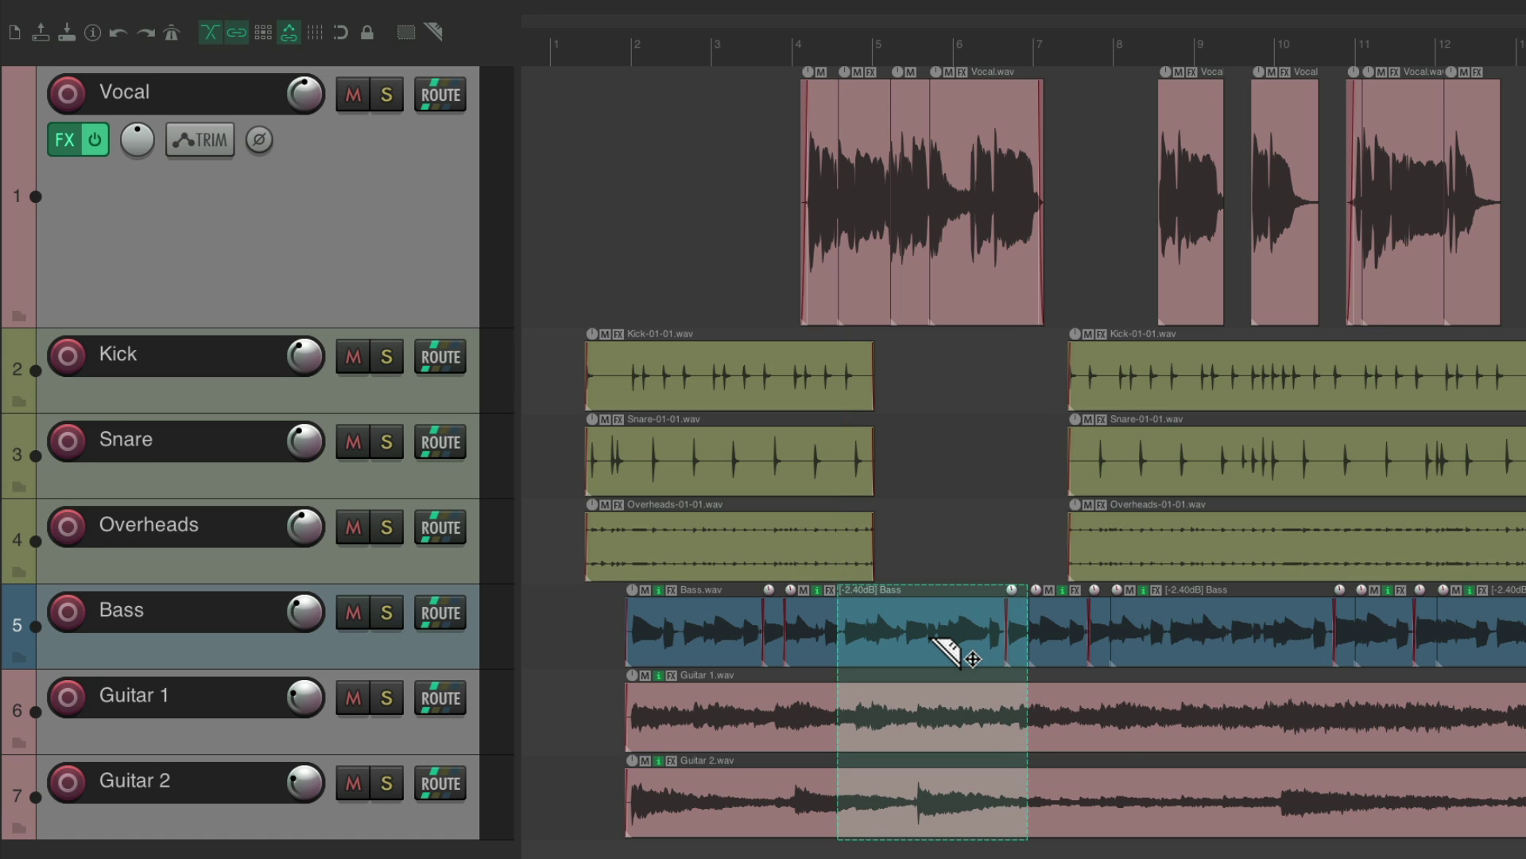
{"action": "key", "text": "Delete"}
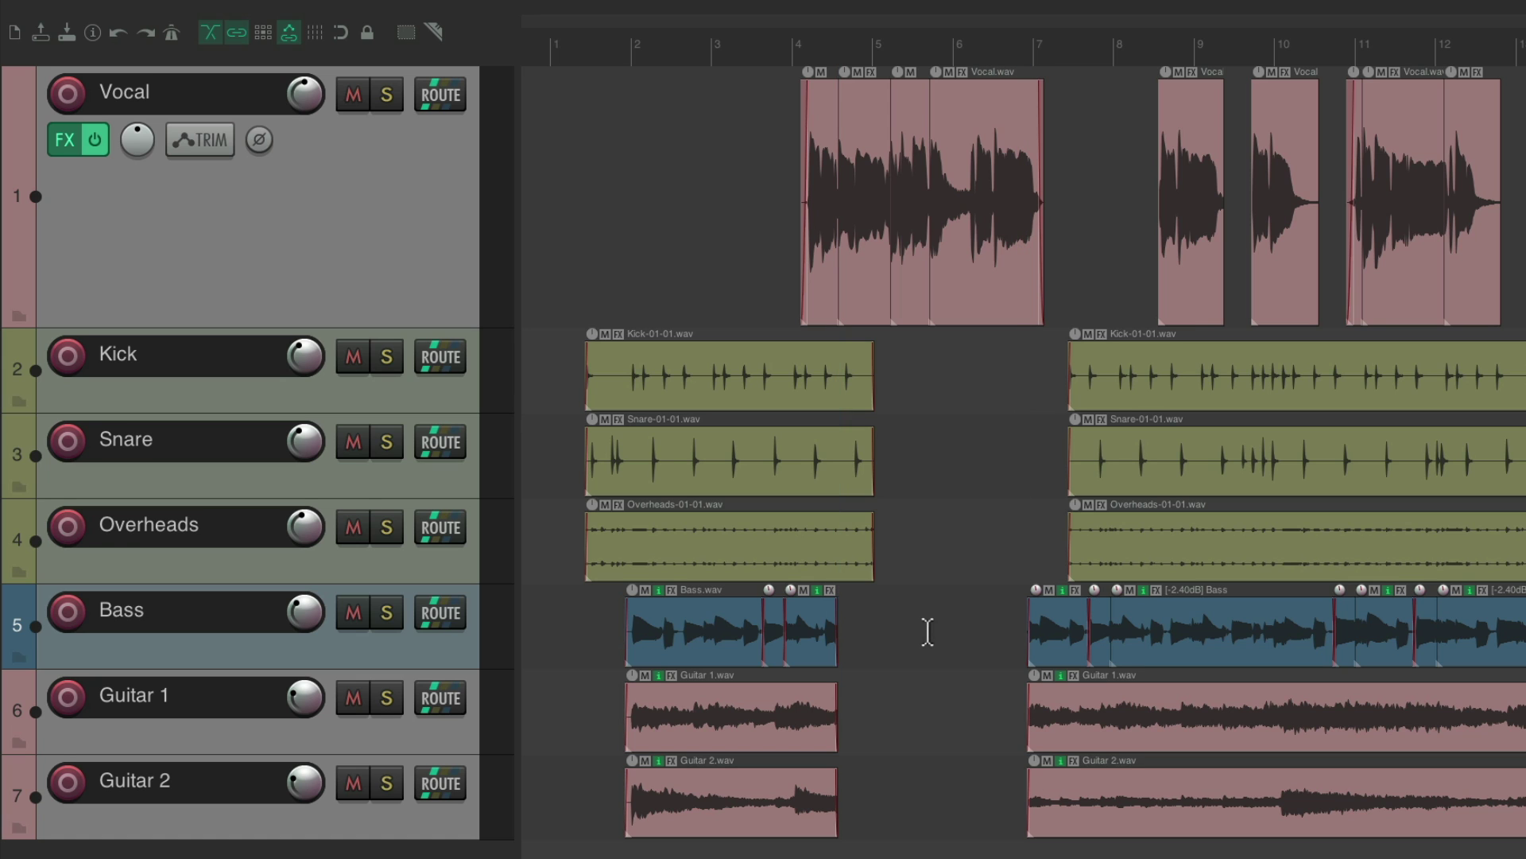
{"action": "key", "text": "ctrl+z"}
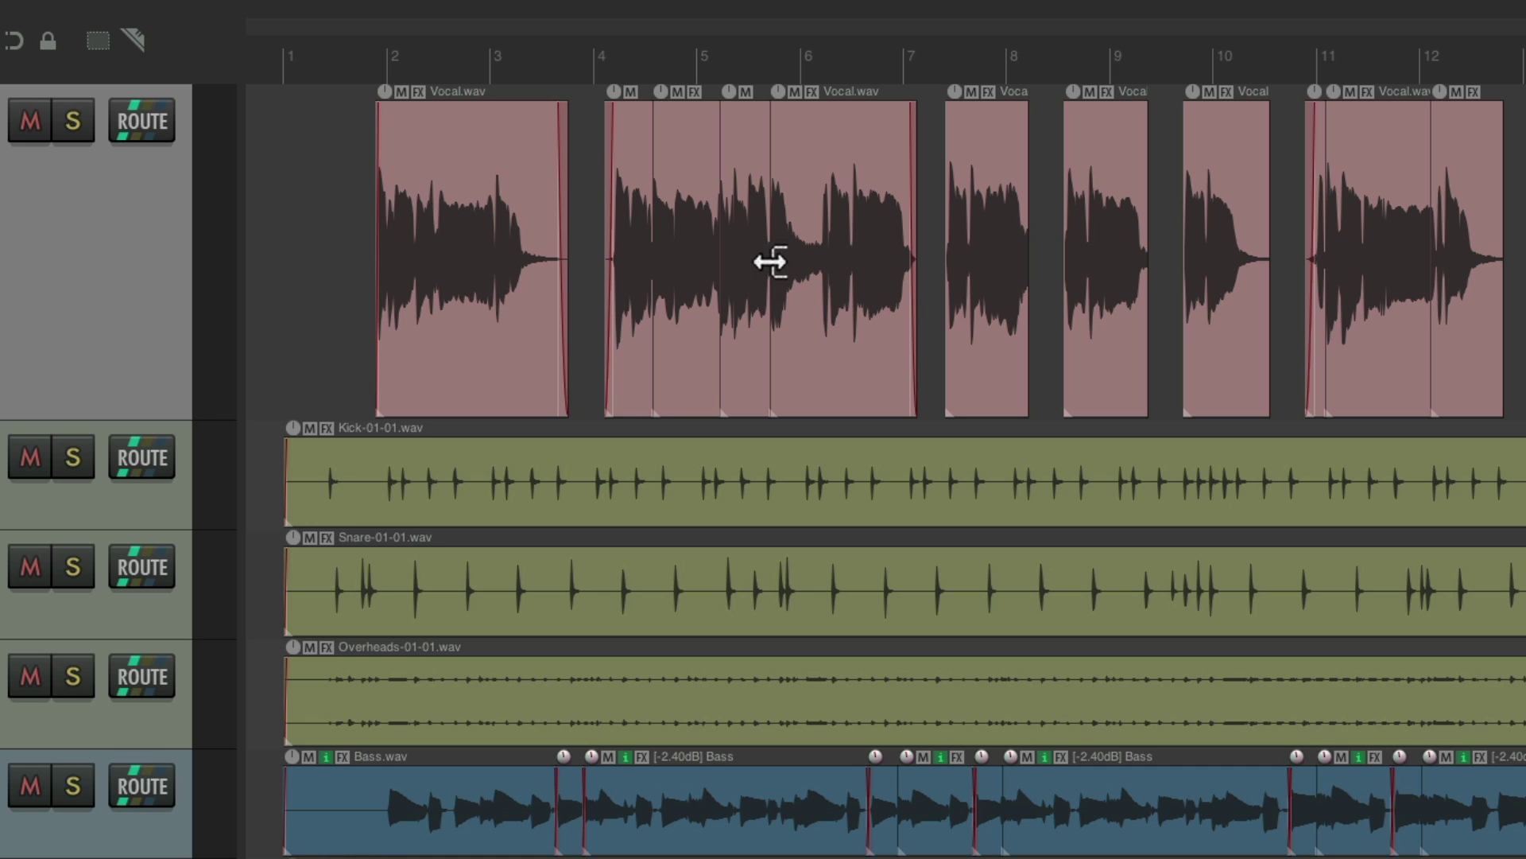
{"action": "left_click_drag", "start_coordinate": [598, 211], "coordinate": [927, 210]}
{"action": "key", "text": "Delete"}
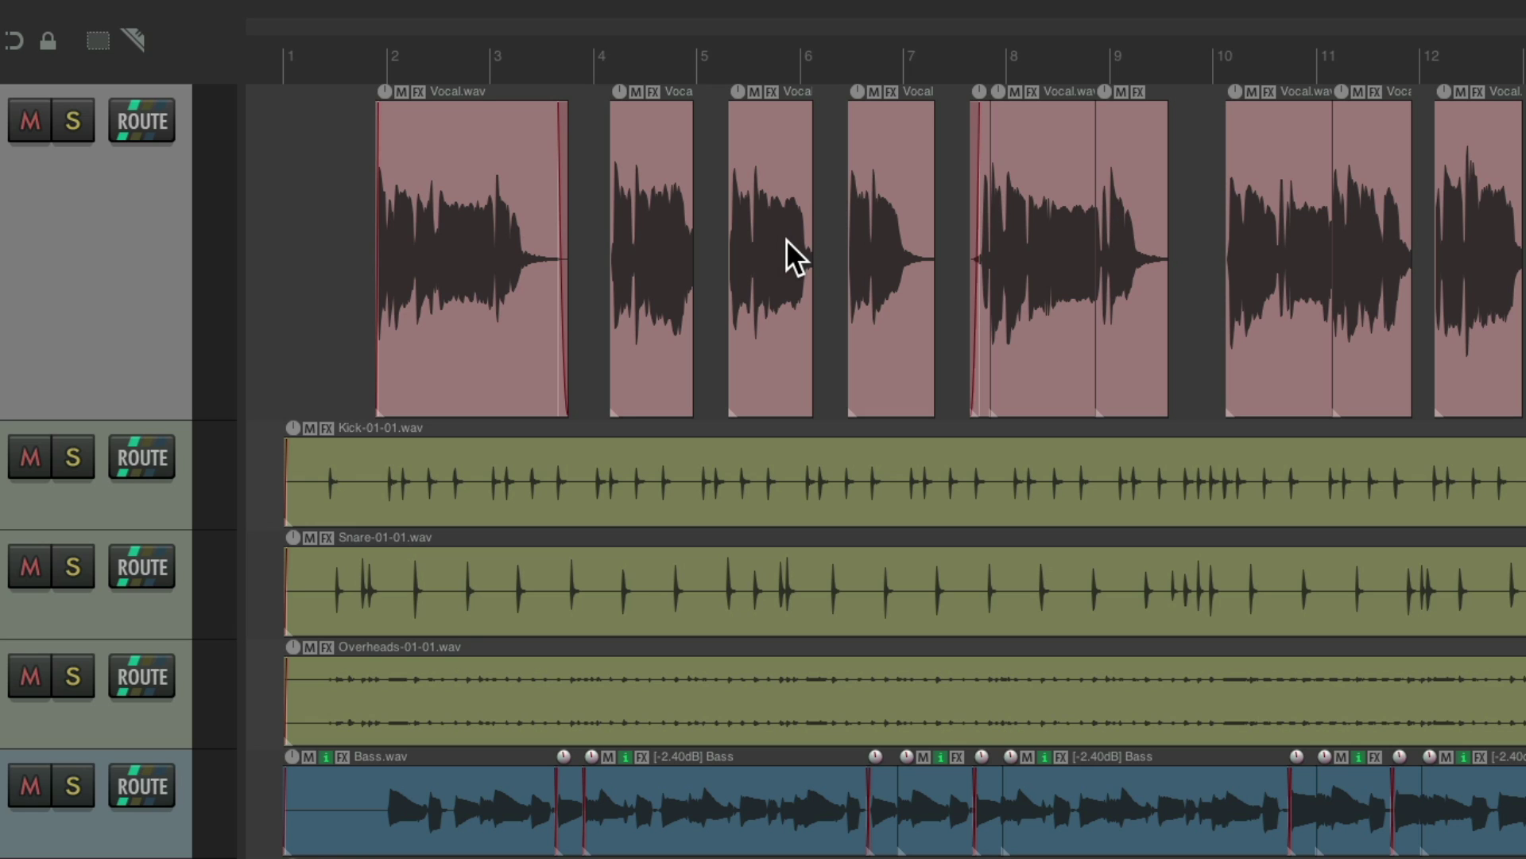
{"action": "left_click_drag", "start_coordinate": [725, 170], "coordinate": [818, 194]}
{"action": "key", "text": "Delete"}
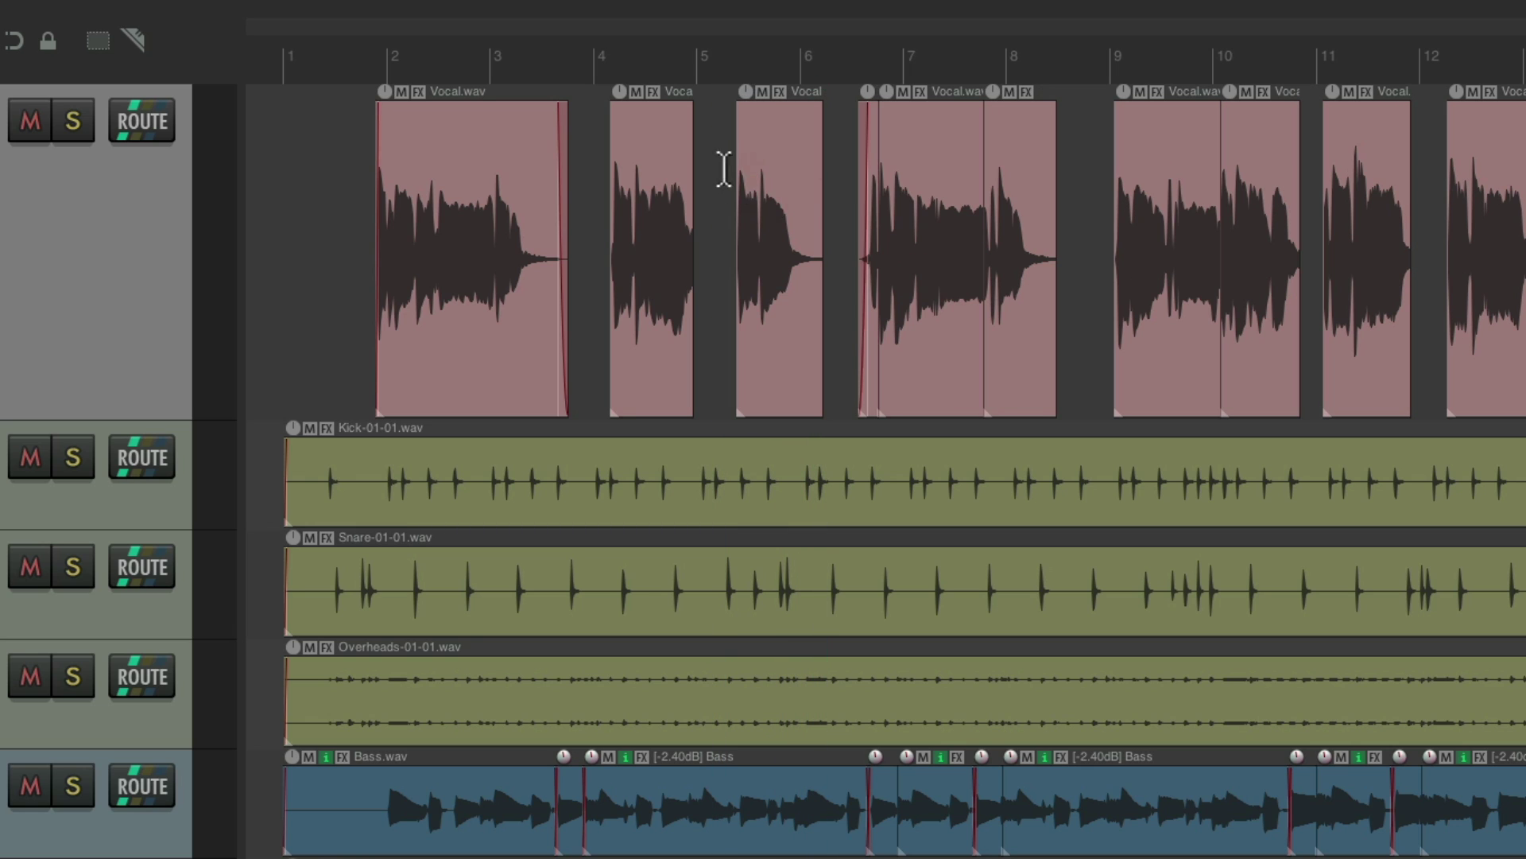
{"action": "left_click_drag", "start_coordinate": [705, 158], "coordinate": [734, 169]}
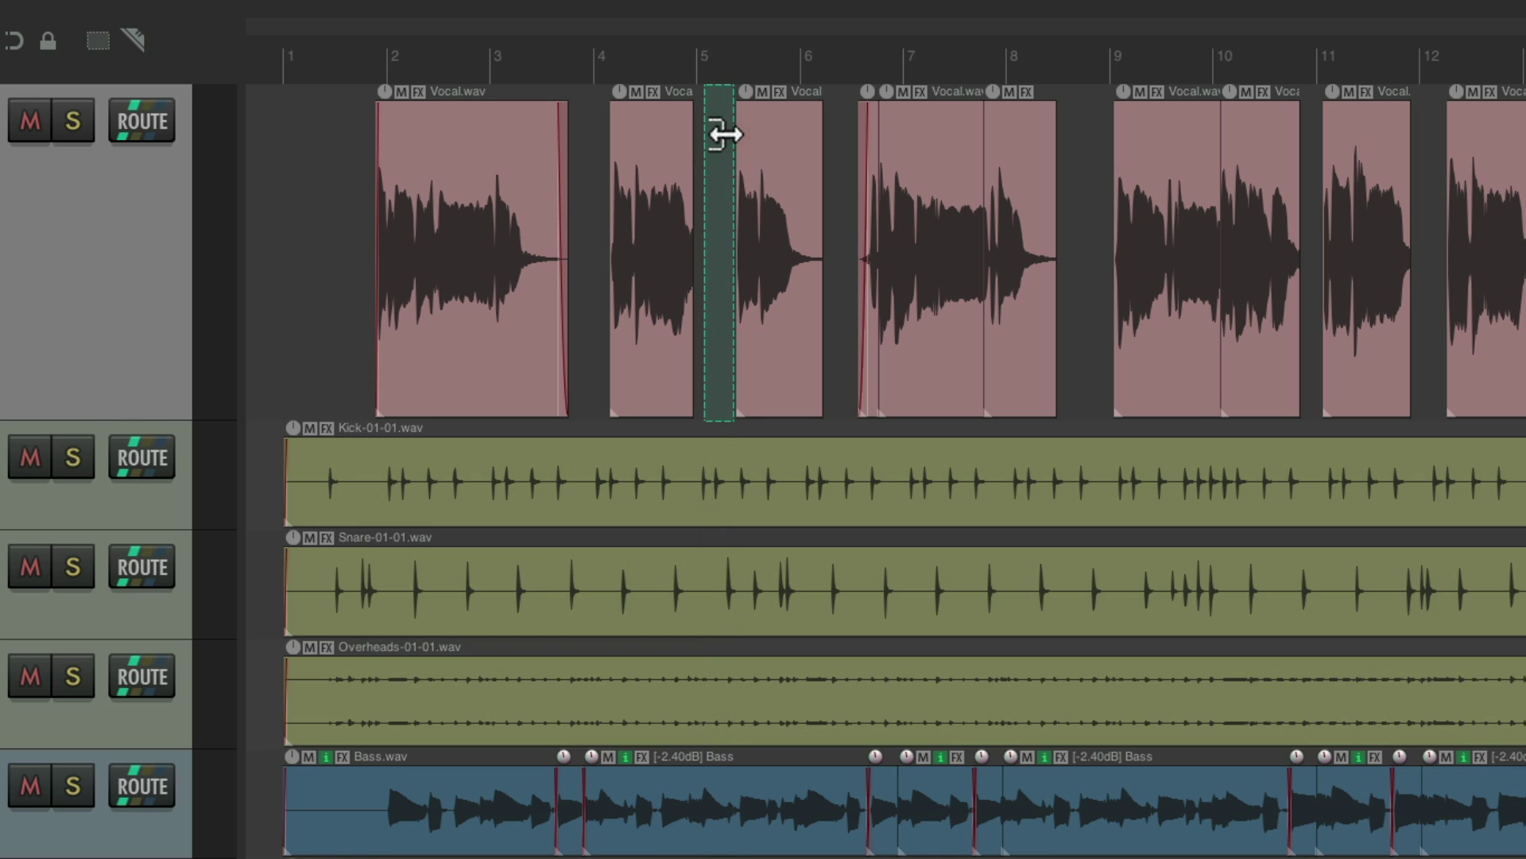
{"action": "key", "text": "Delete"}
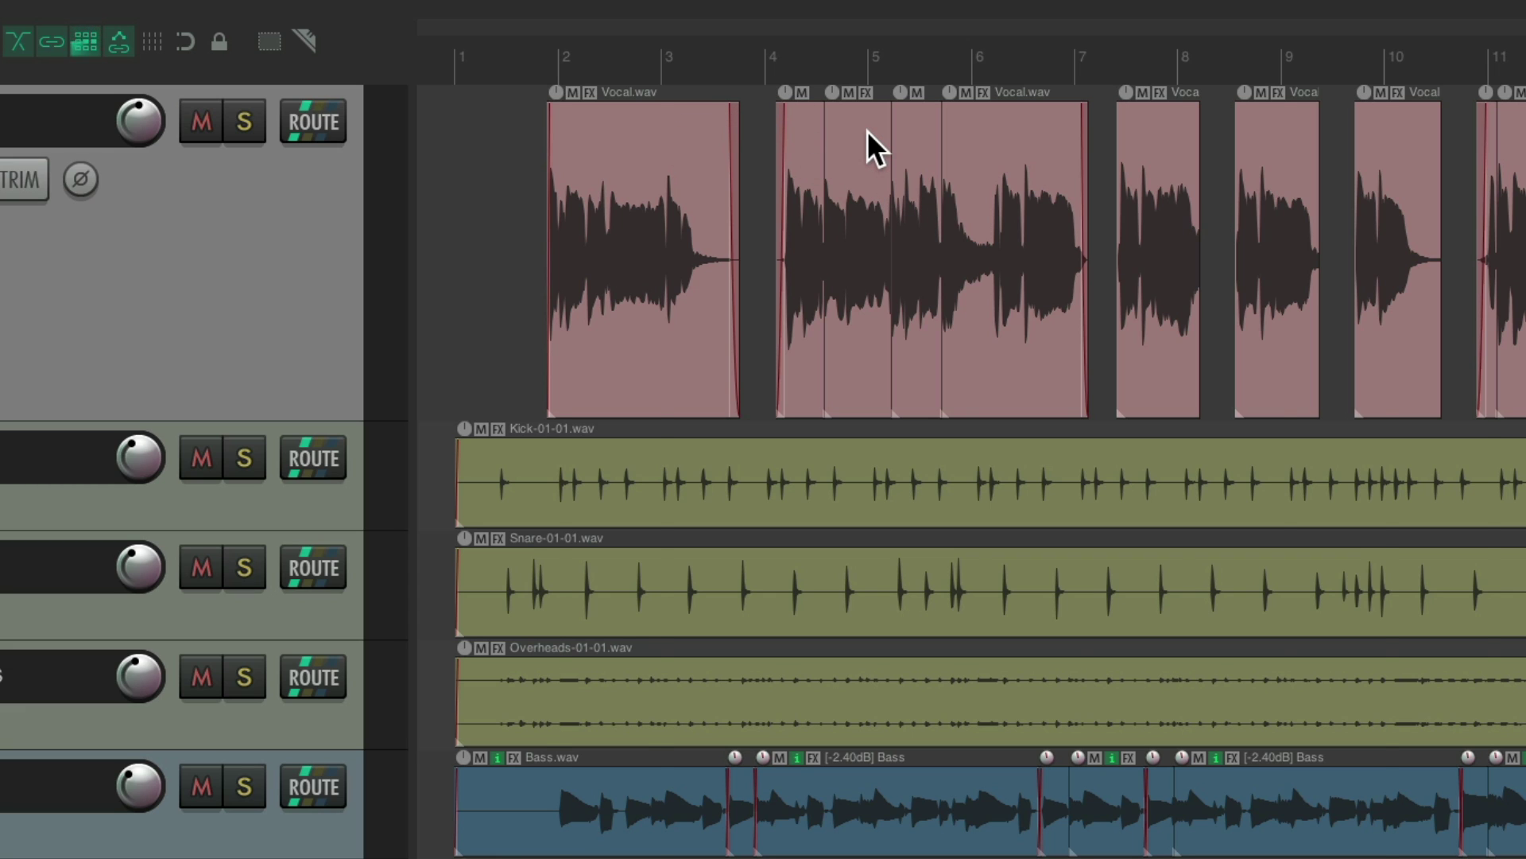
Step: With grid lines shown, razor-select bars 3–5 on all tracks, Ctrl+Delete them, undo, then redo
{"action": "key", "text": "alt+g"}
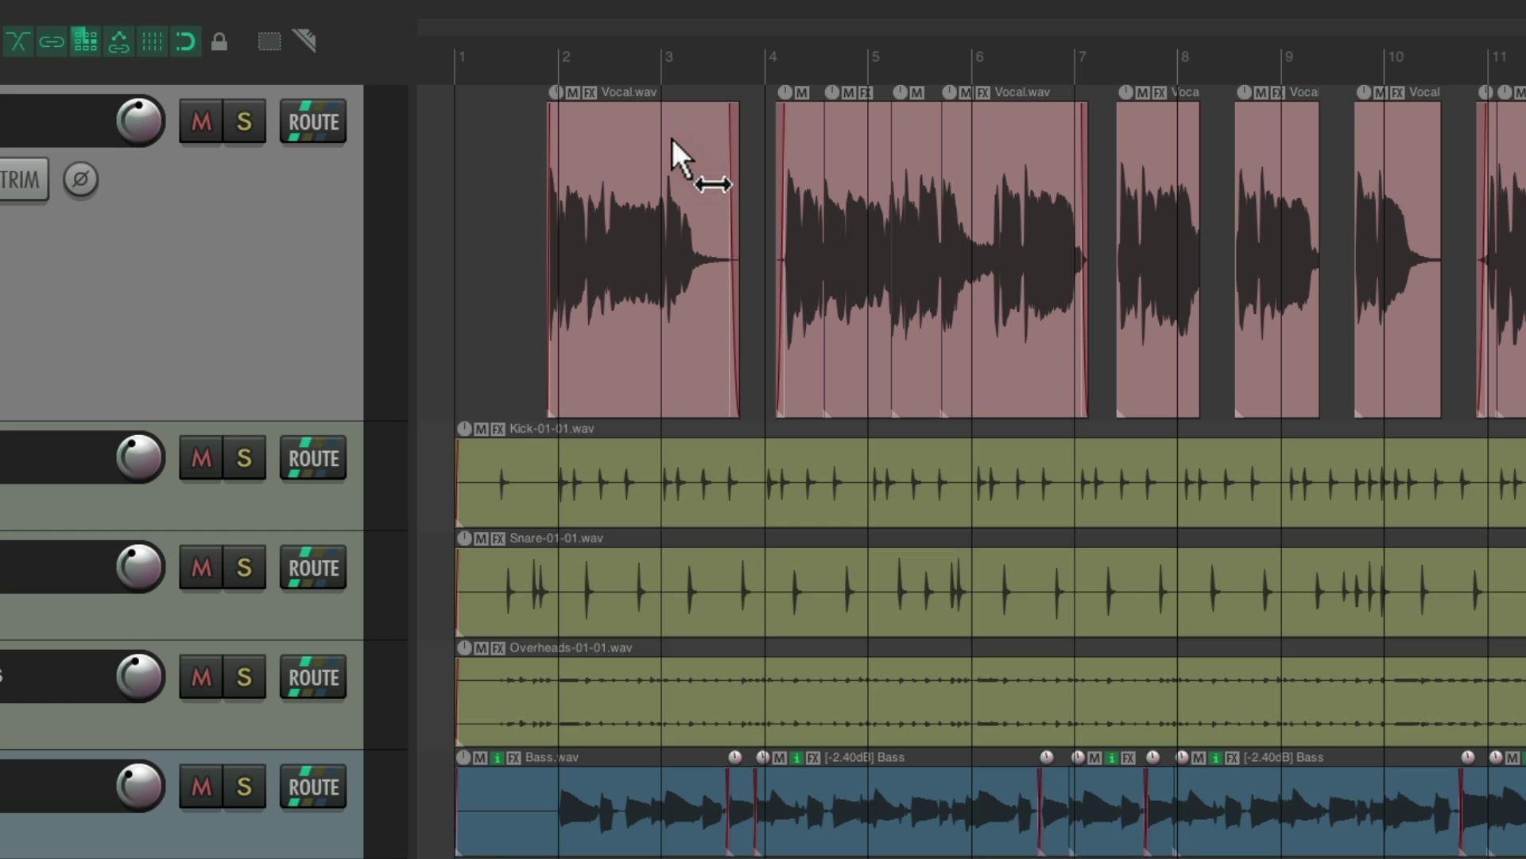
{"action": "mouse_move", "coordinate": [666, 142]}
{"action": "left_mouse_down"}
{"action": "mouse_move", "coordinate": [827, 163]}
{"action": "mouse_move", "coordinate": [876, 194]}
{"action": "mouse_move", "coordinate": [893, 607]}
{"action": "mouse_move", "coordinate": [865, 809]}
{"action": "left_mouse_up"}
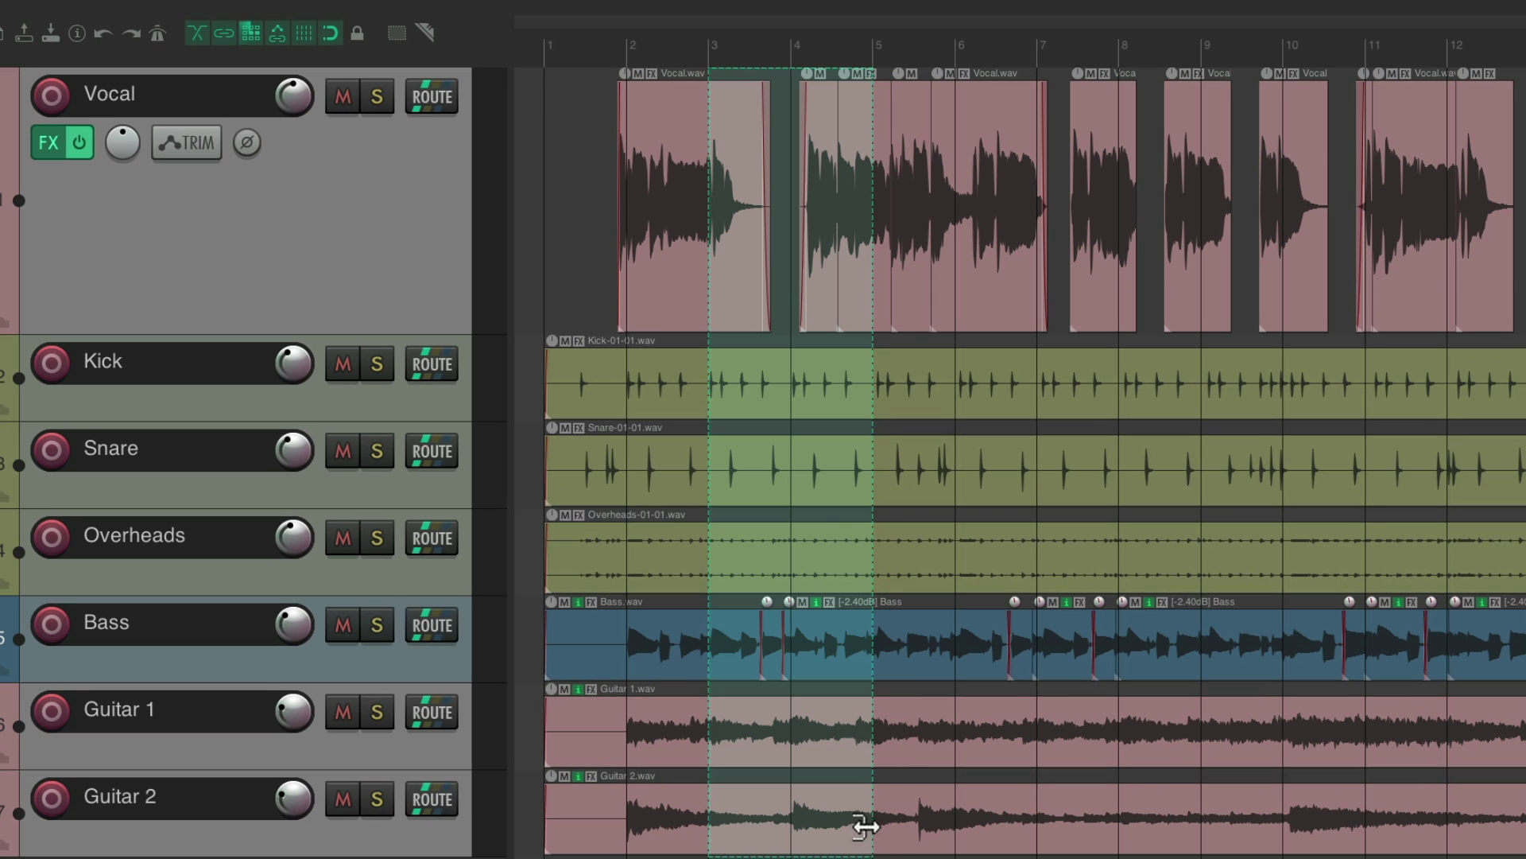
{"action": "key", "text": "ctrl+Delete"}
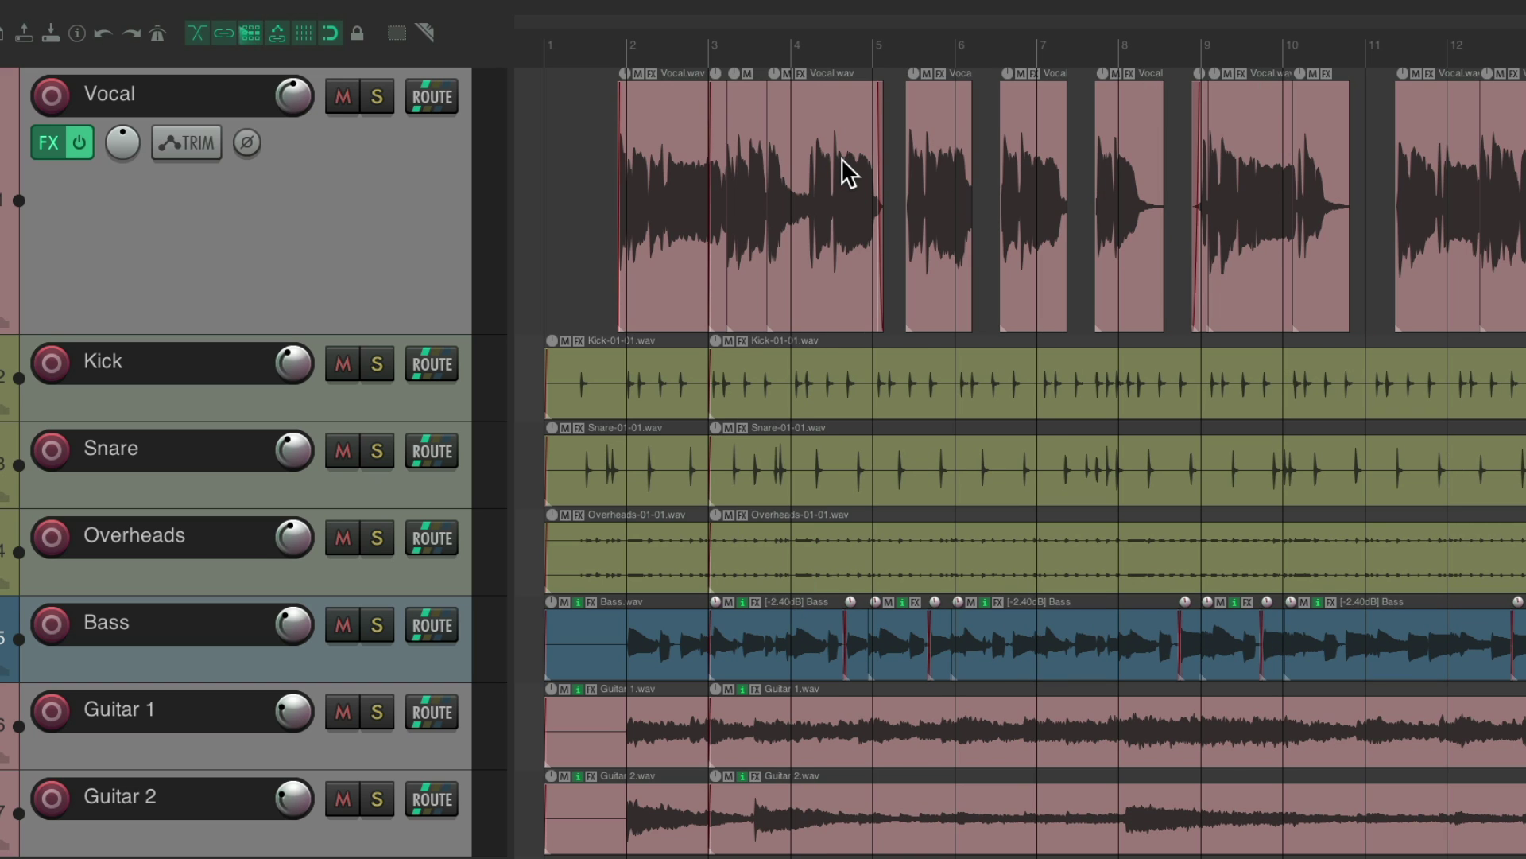
{"action": "key", "text": "ctrl+z"}
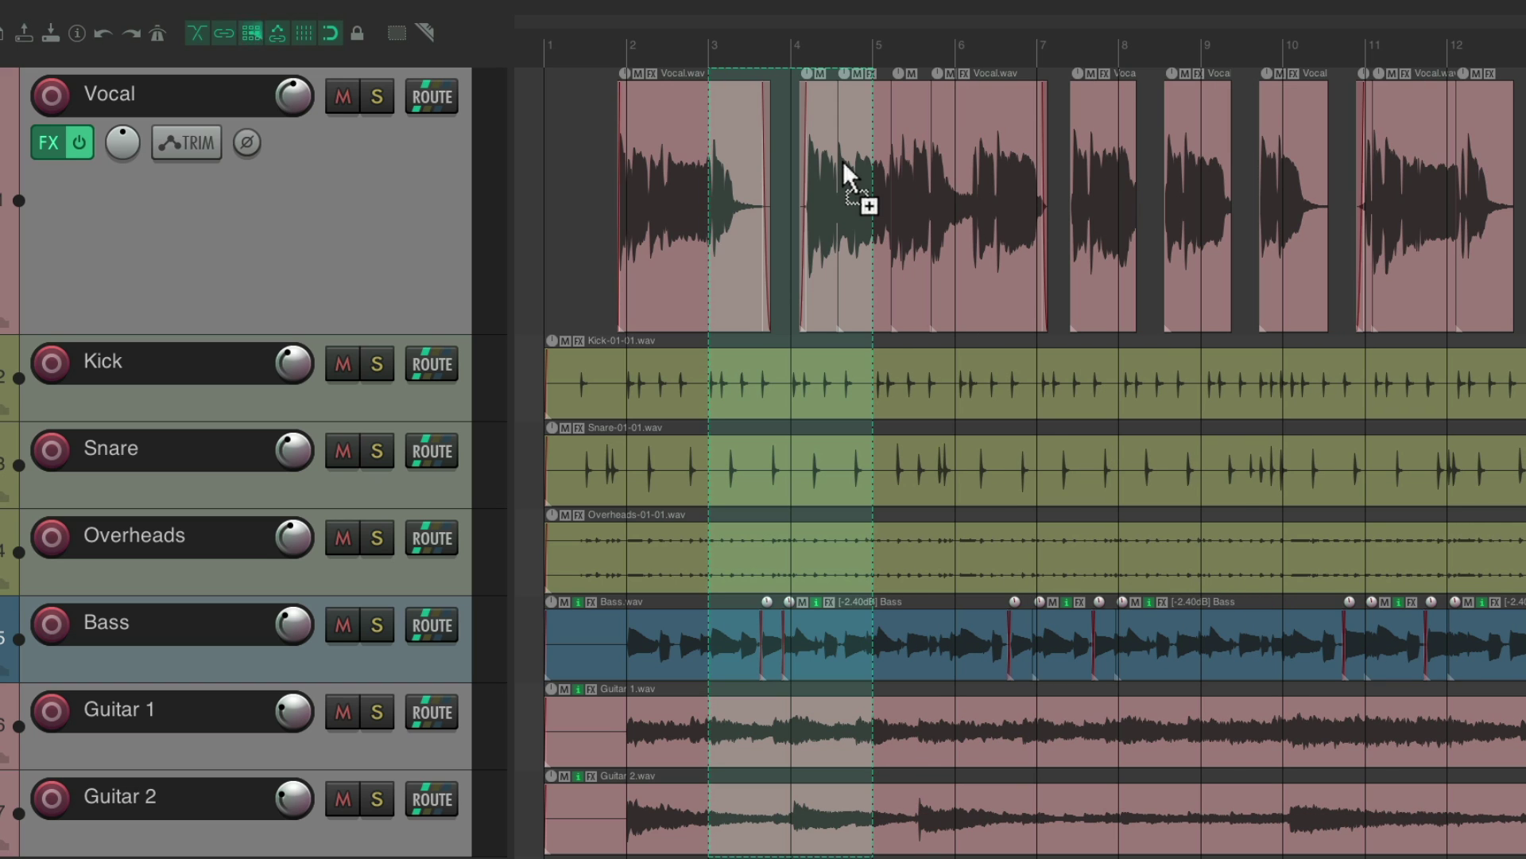
{"action": "key", "text": "ctrl+Delete"}
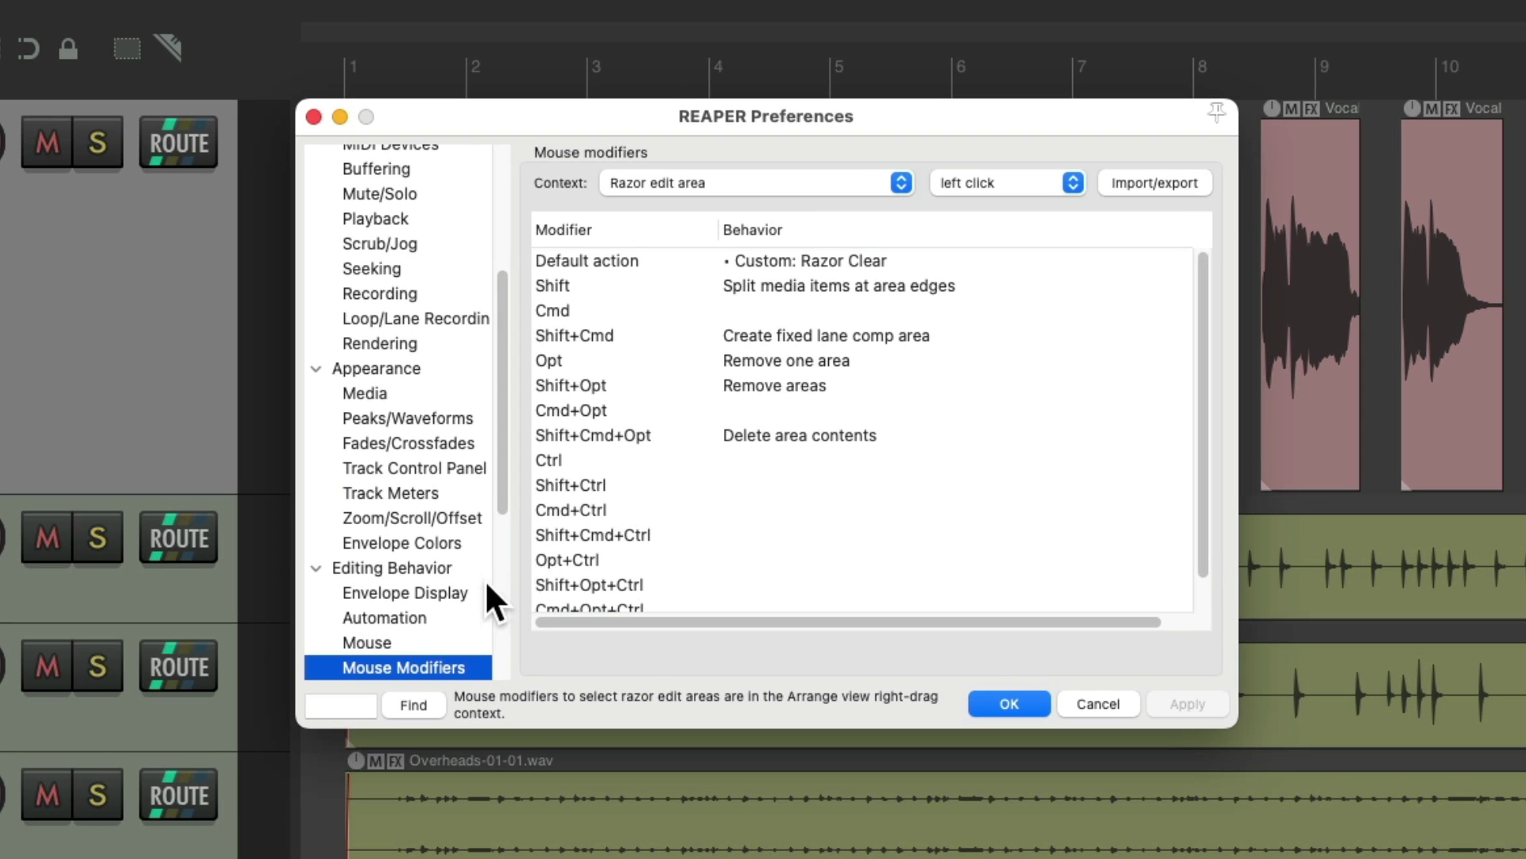
Step: For the Arrange view right-drag context, swap the marquee and razor edit modifiers
{"action": "scroll", "coordinate": [481, 593], "scroll_direction": "down", "scroll_amount": 3}
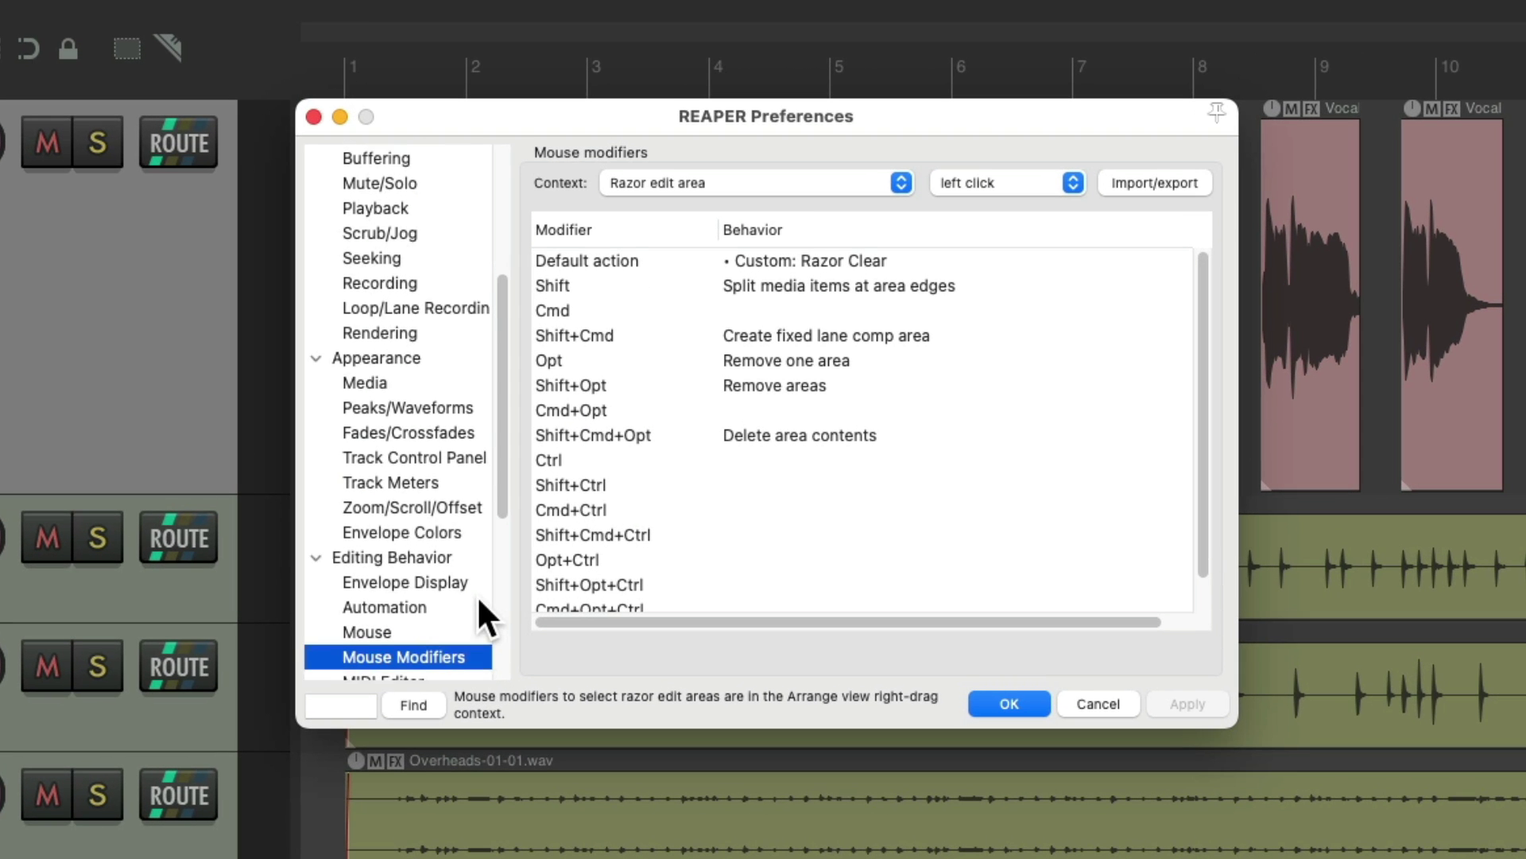
{"action": "left_click", "coordinate": [760, 182]}
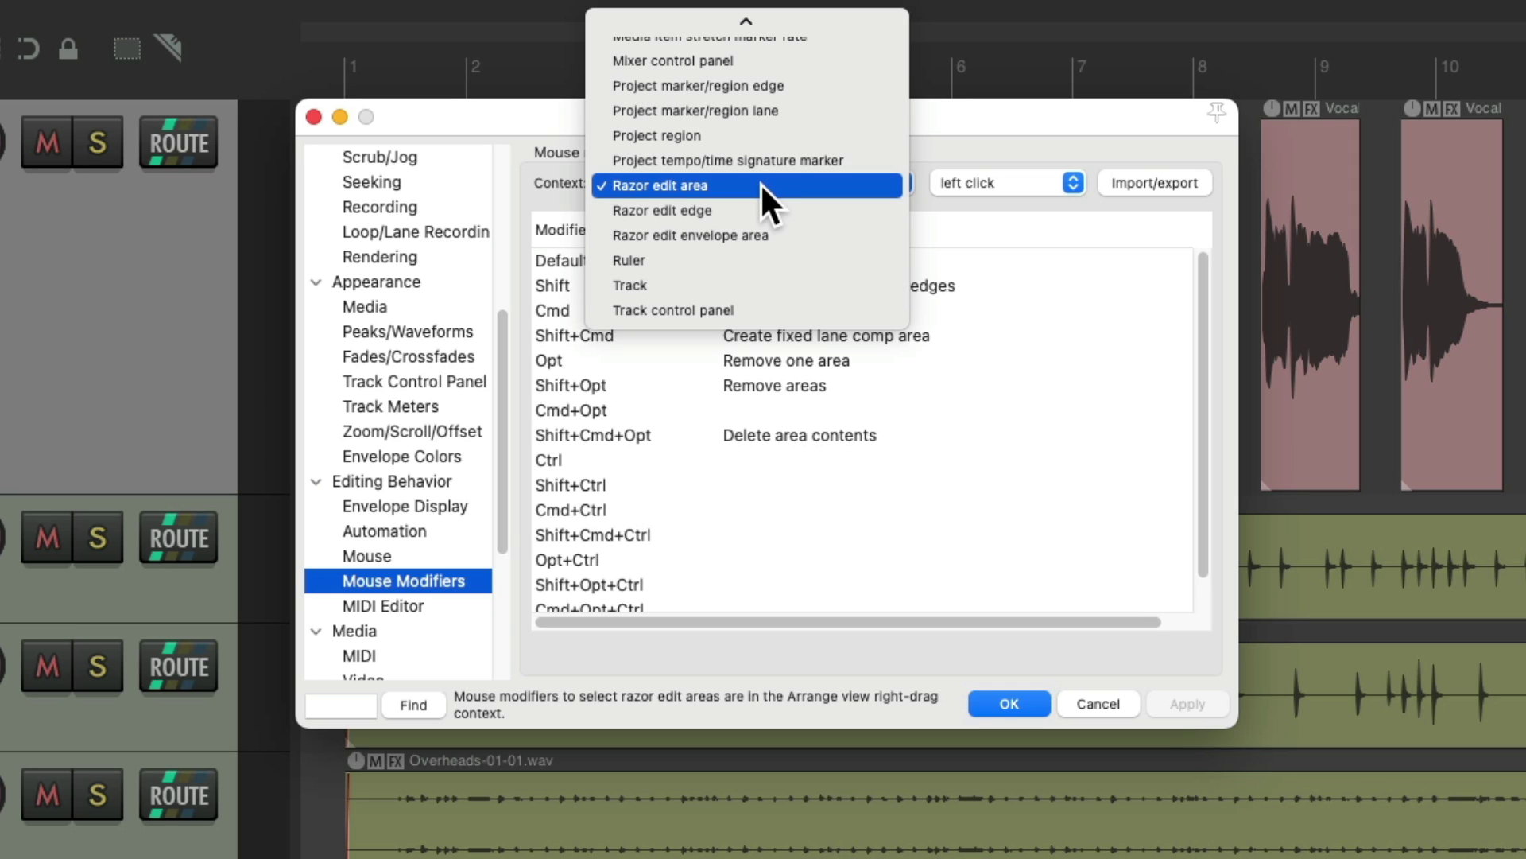
{"action": "key", "text": "a"}
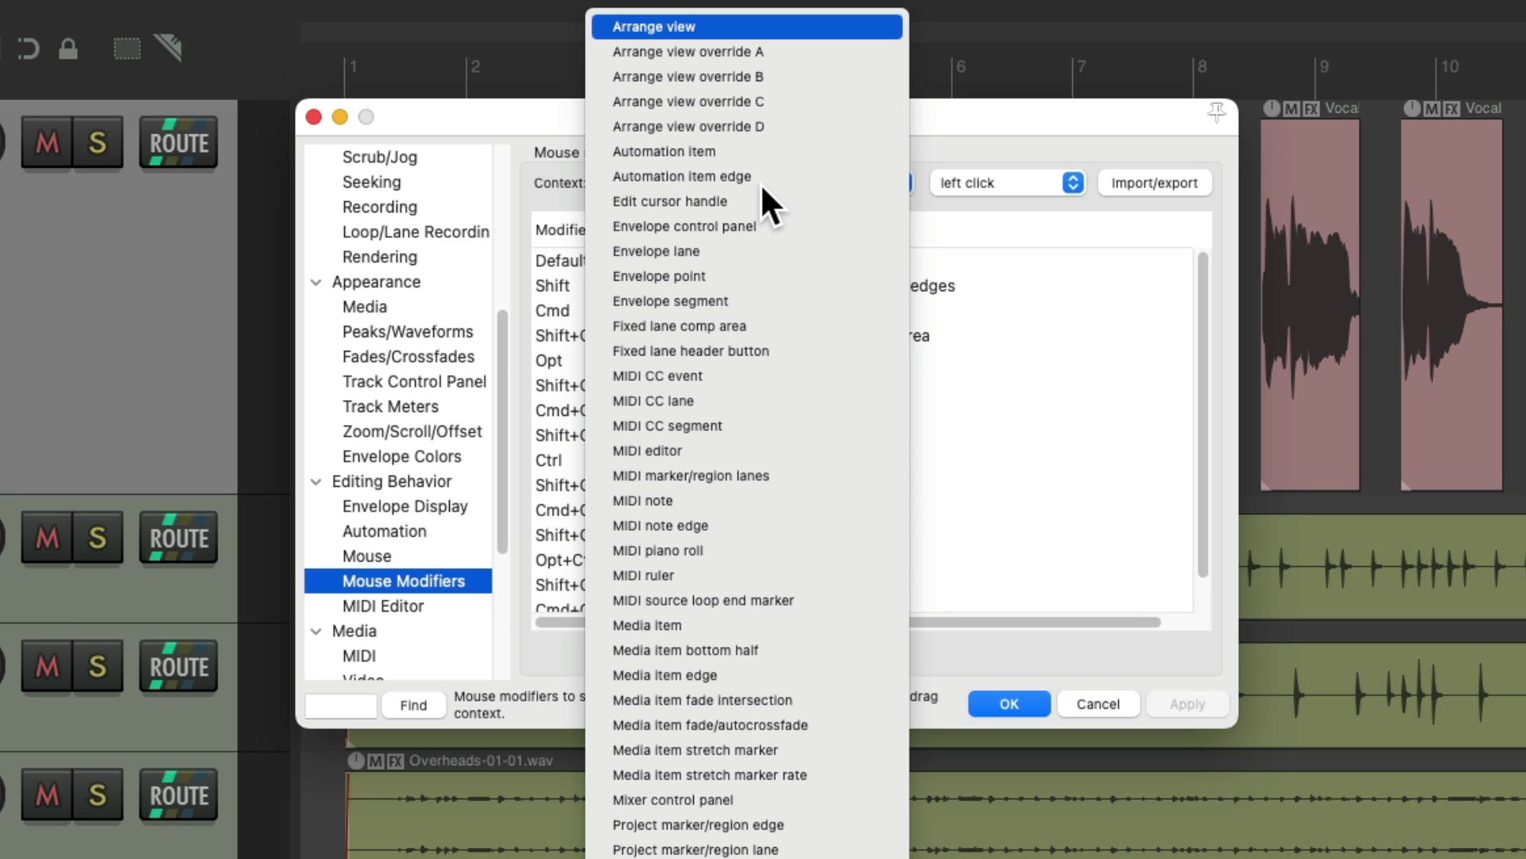
{"action": "key", "text": "Return"}
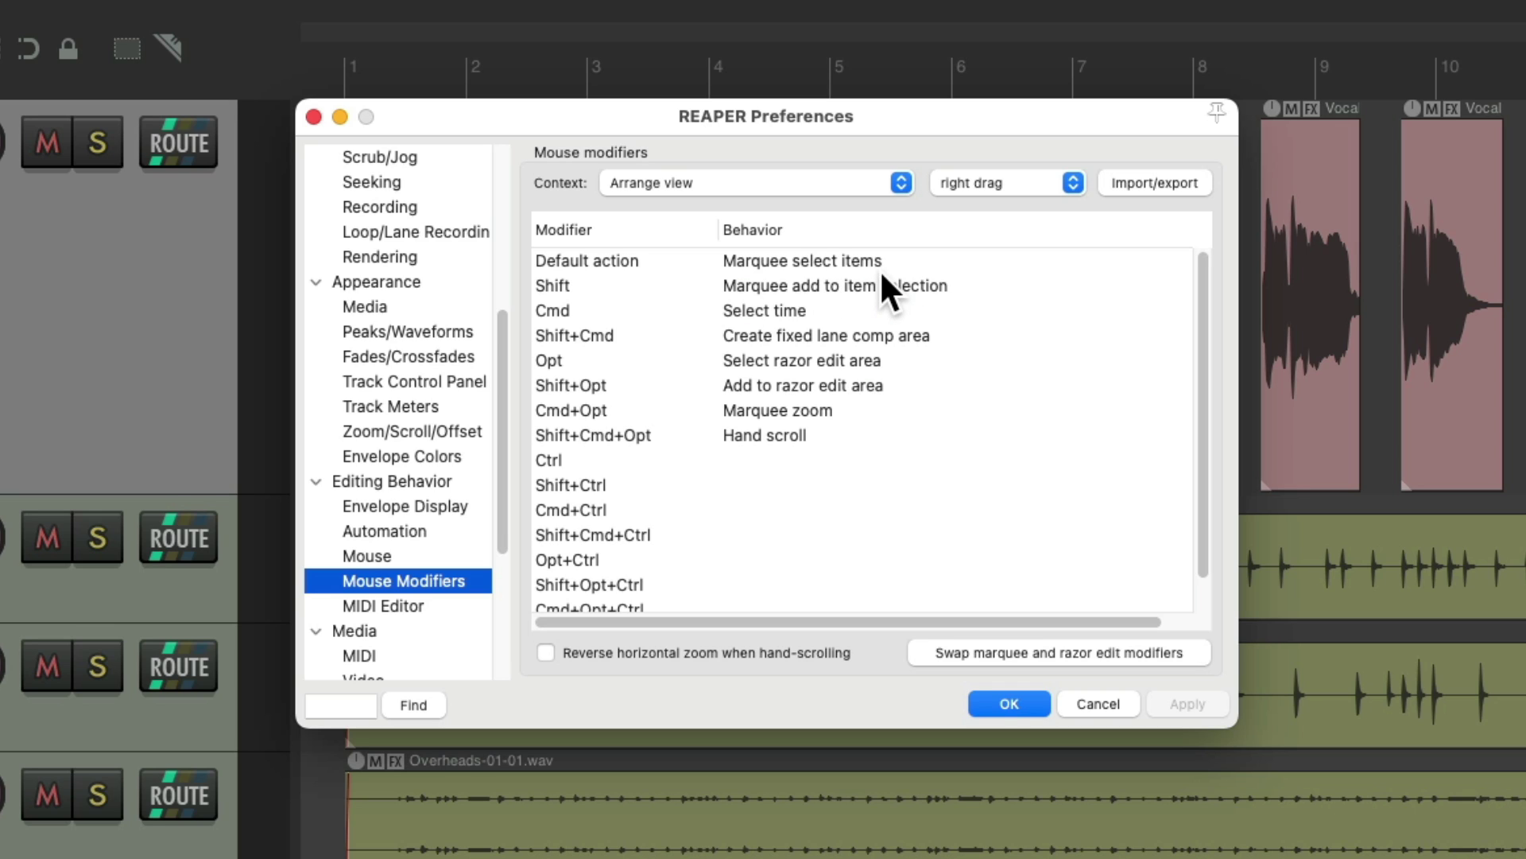
{"action": "left_click", "coordinate": [680, 362]}
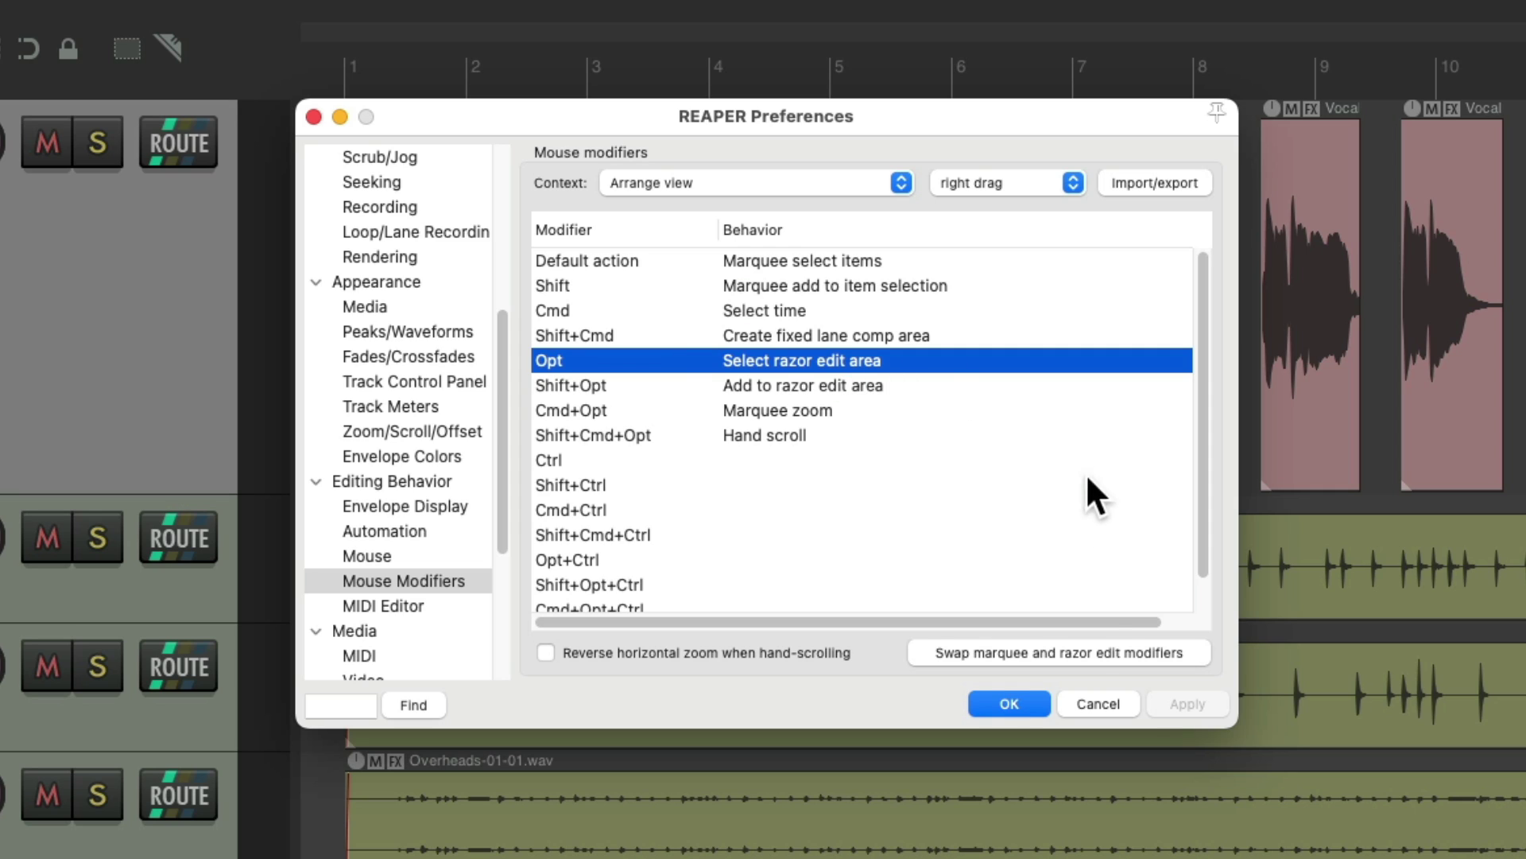
{"action": "left_click", "coordinate": [1037, 652]}
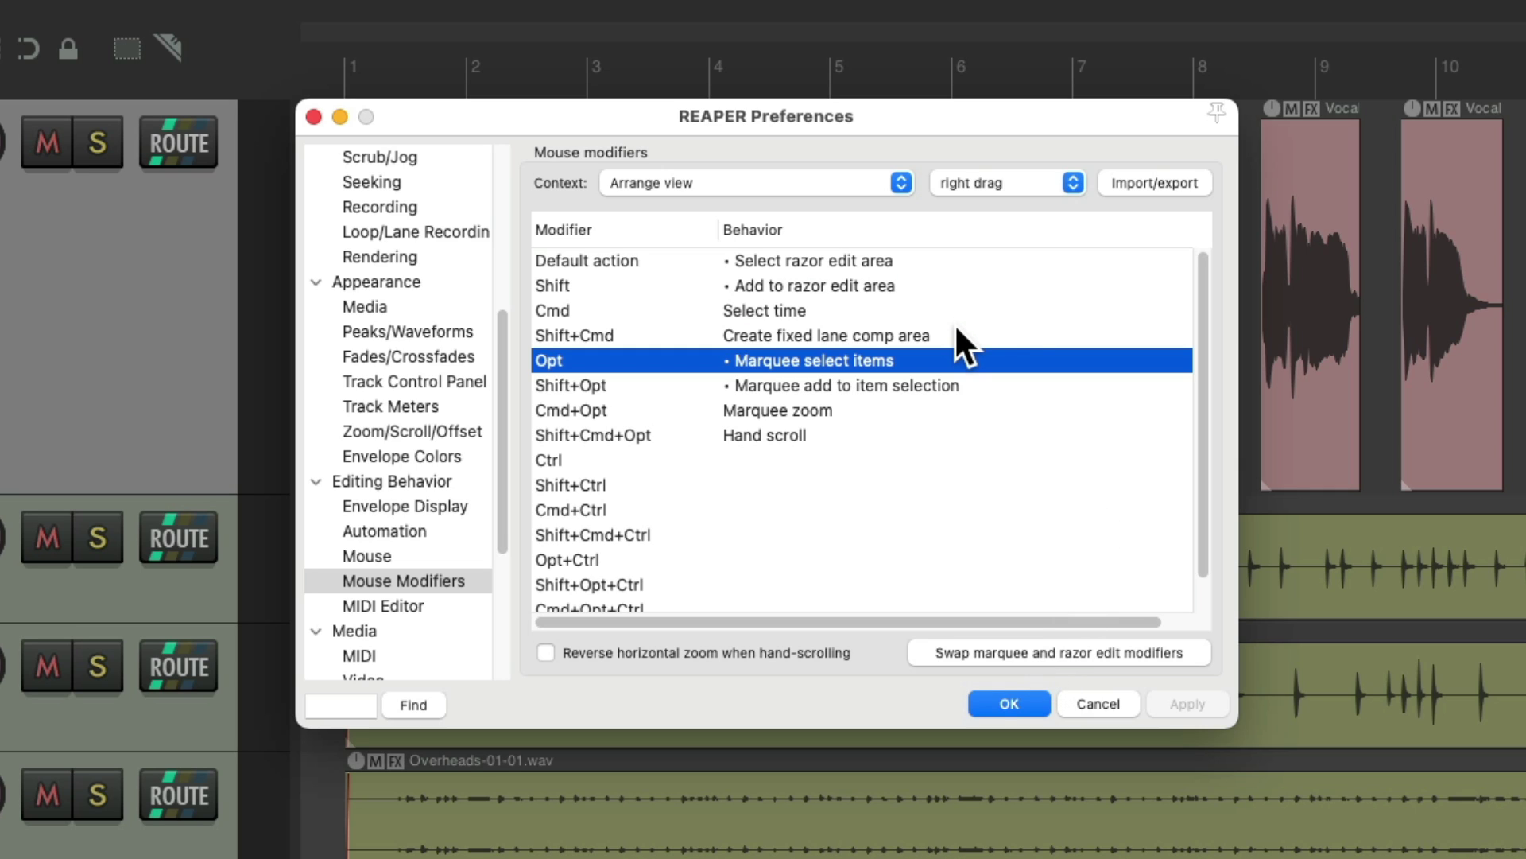
{"action": "left_click", "coordinate": [952, 356]}
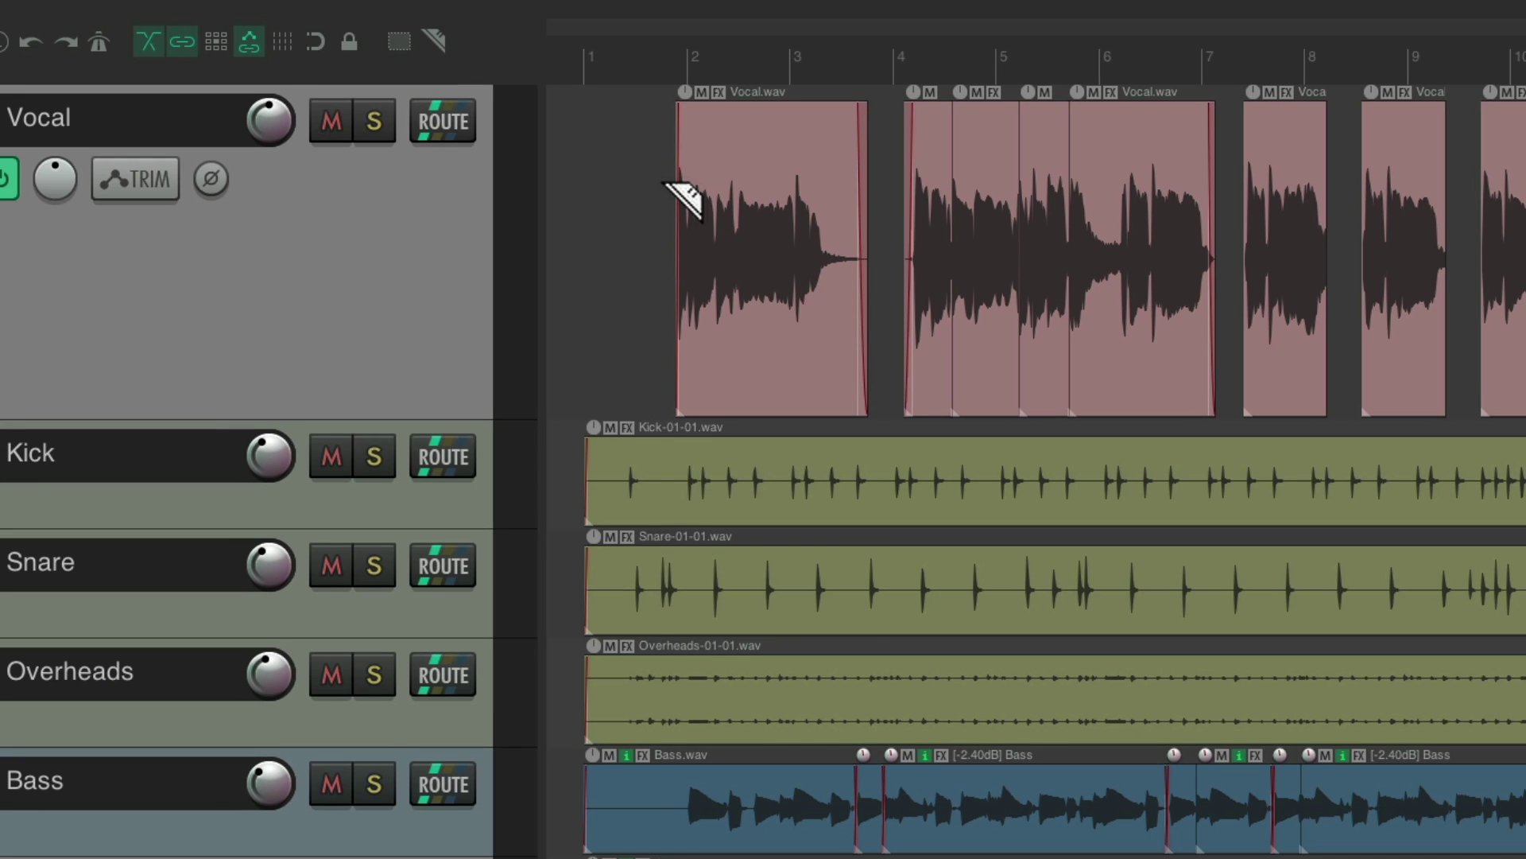
Step: Delete the first Vocal item with right-drag selection, then undo it
{"action": "left_click", "coordinate": [679, 195]}
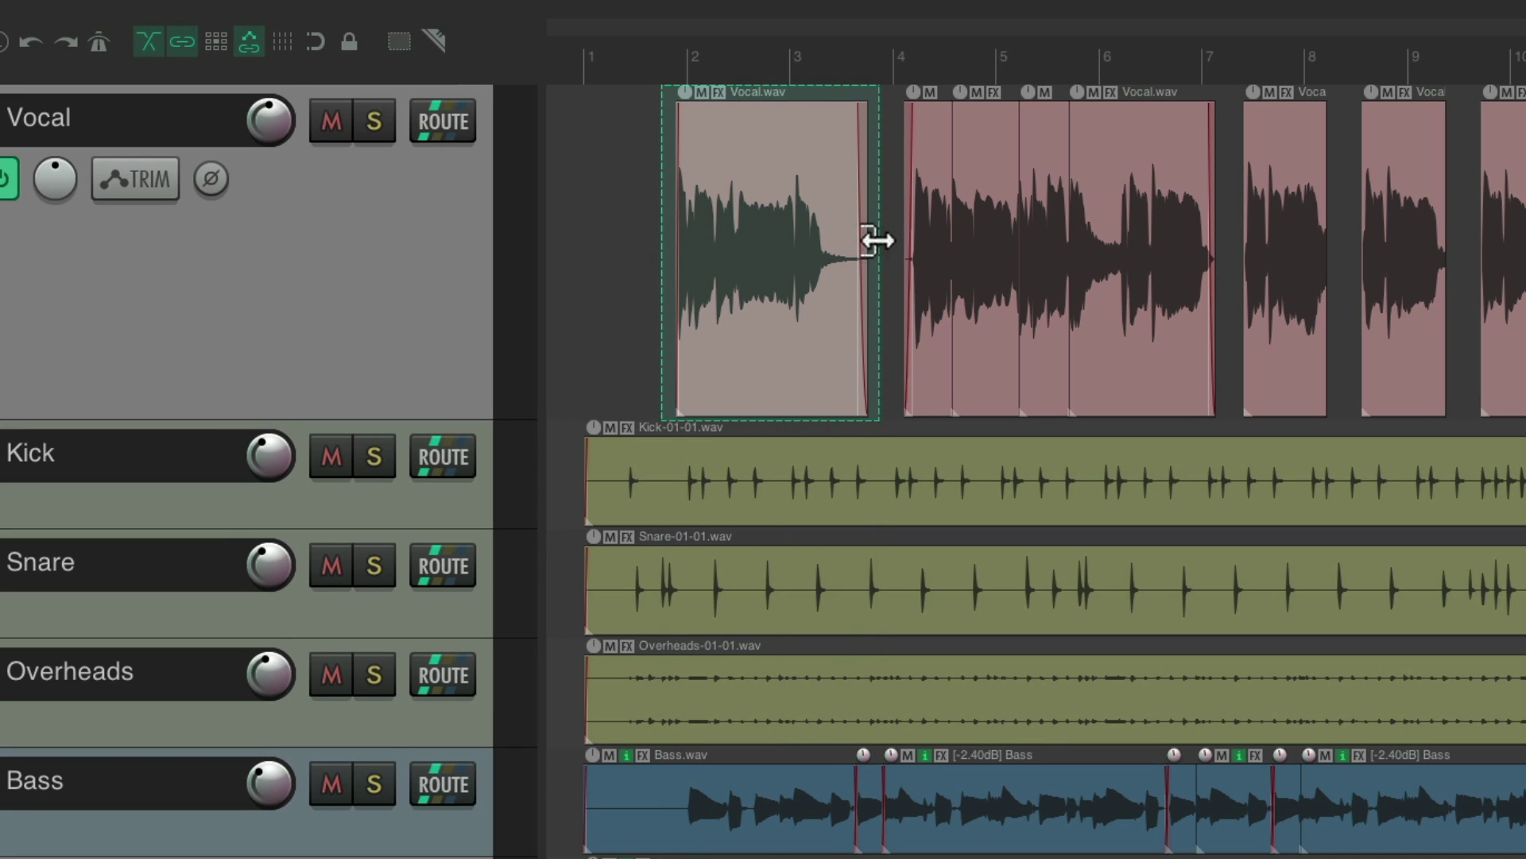
{"action": "key", "text": "Delete"}
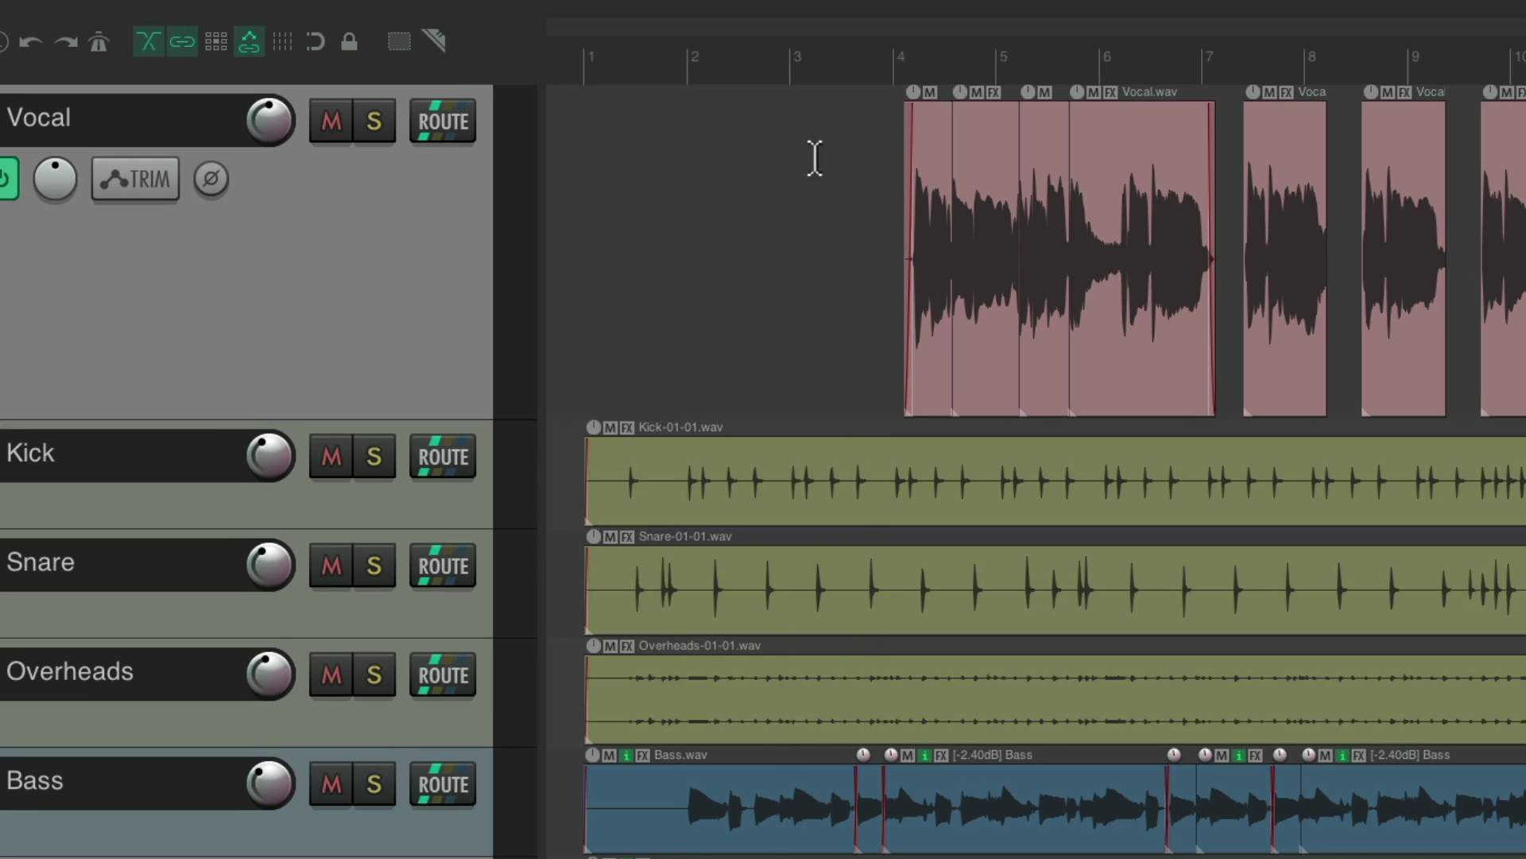
{"action": "key", "text": "ctrl+z"}
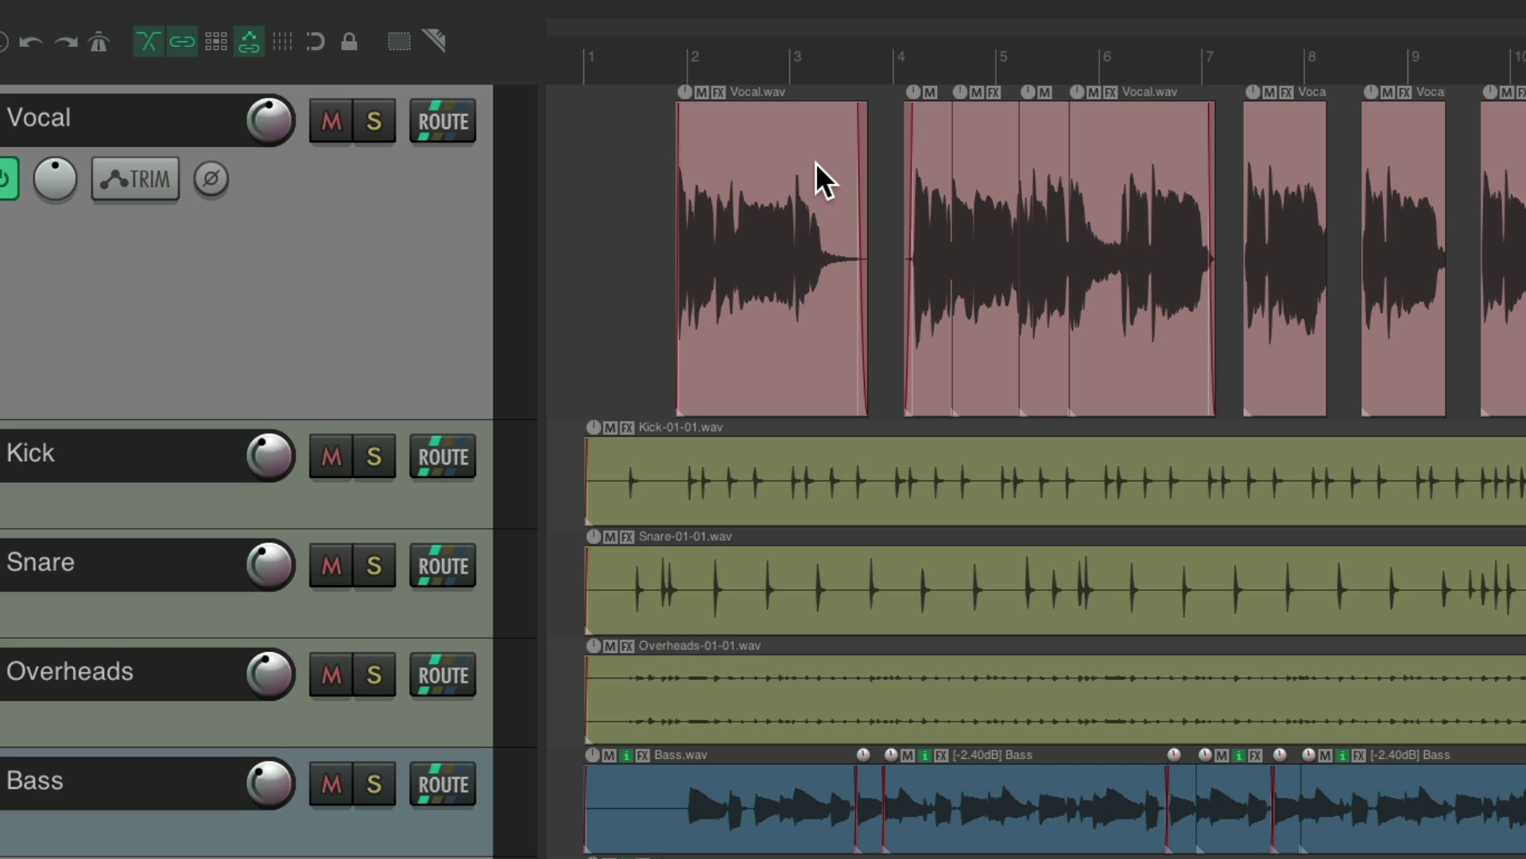
Step: Swap the marquee and razor edit right-drag modifiers back in Preferences and confirm
{"action": "key", "text": "super+comma"}
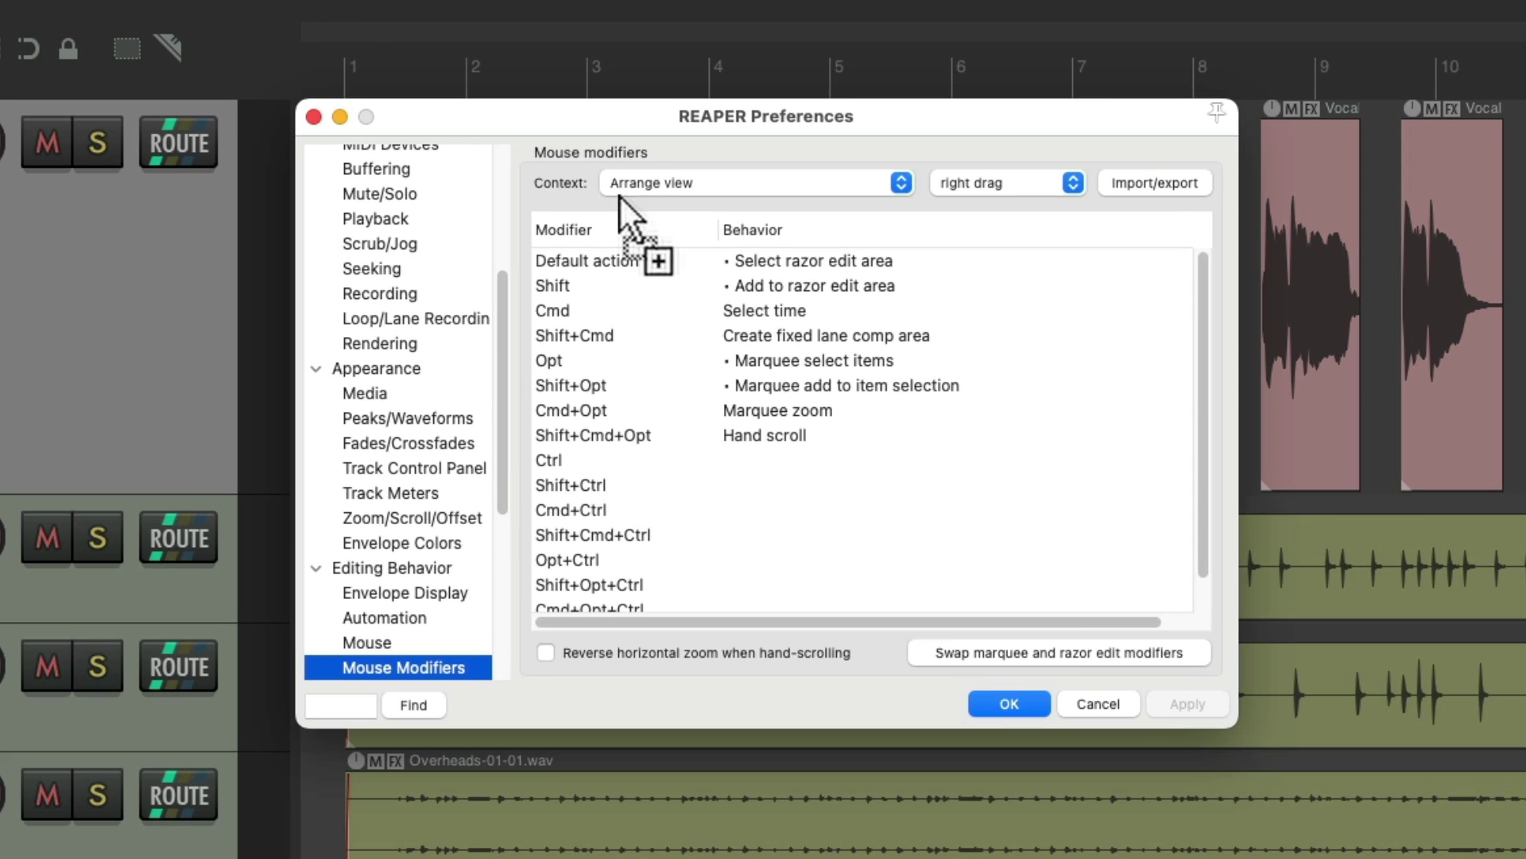
{"action": "left_click", "coordinate": [1051, 650]}
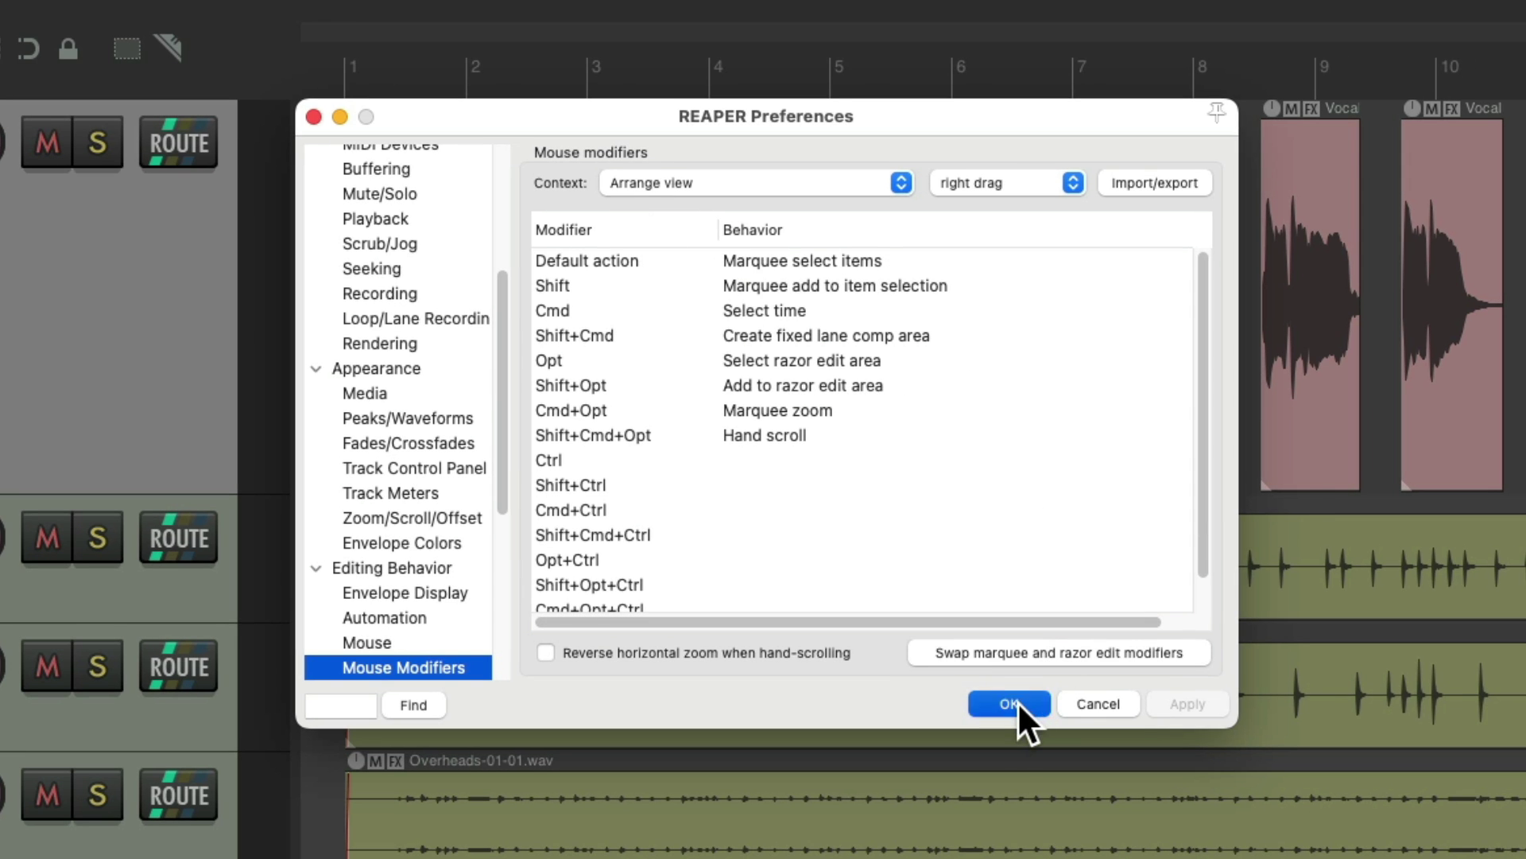
{"action": "left_click", "coordinate": [1014, 703]}
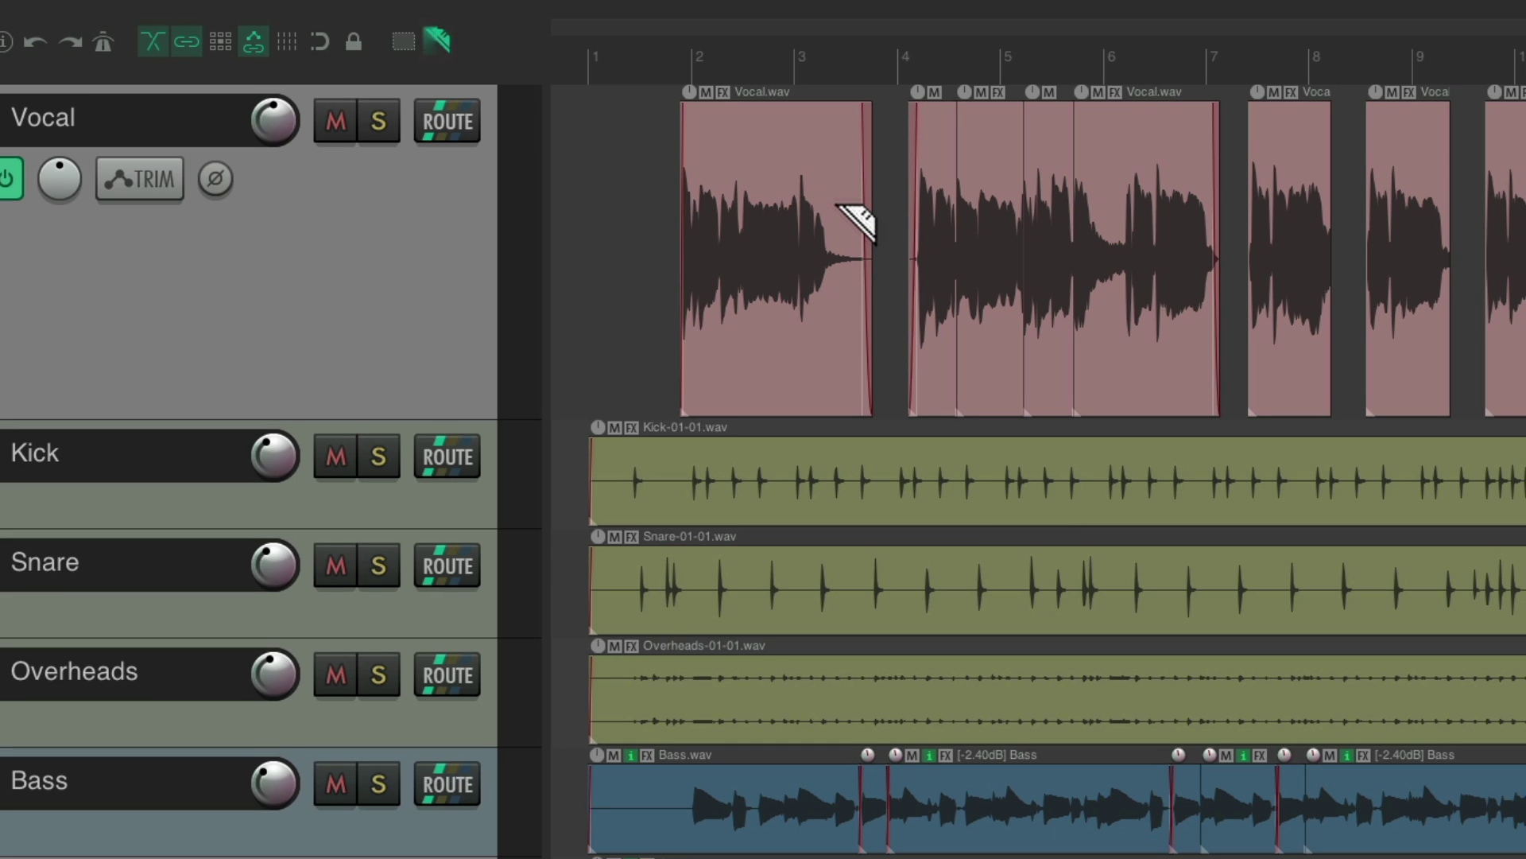
Step: Clear a razor area on the first Vocal item, then undo the removal
{"action": "left_click_drag", "start_coordinate": [639, 159], "coordinate": [861, 158]}
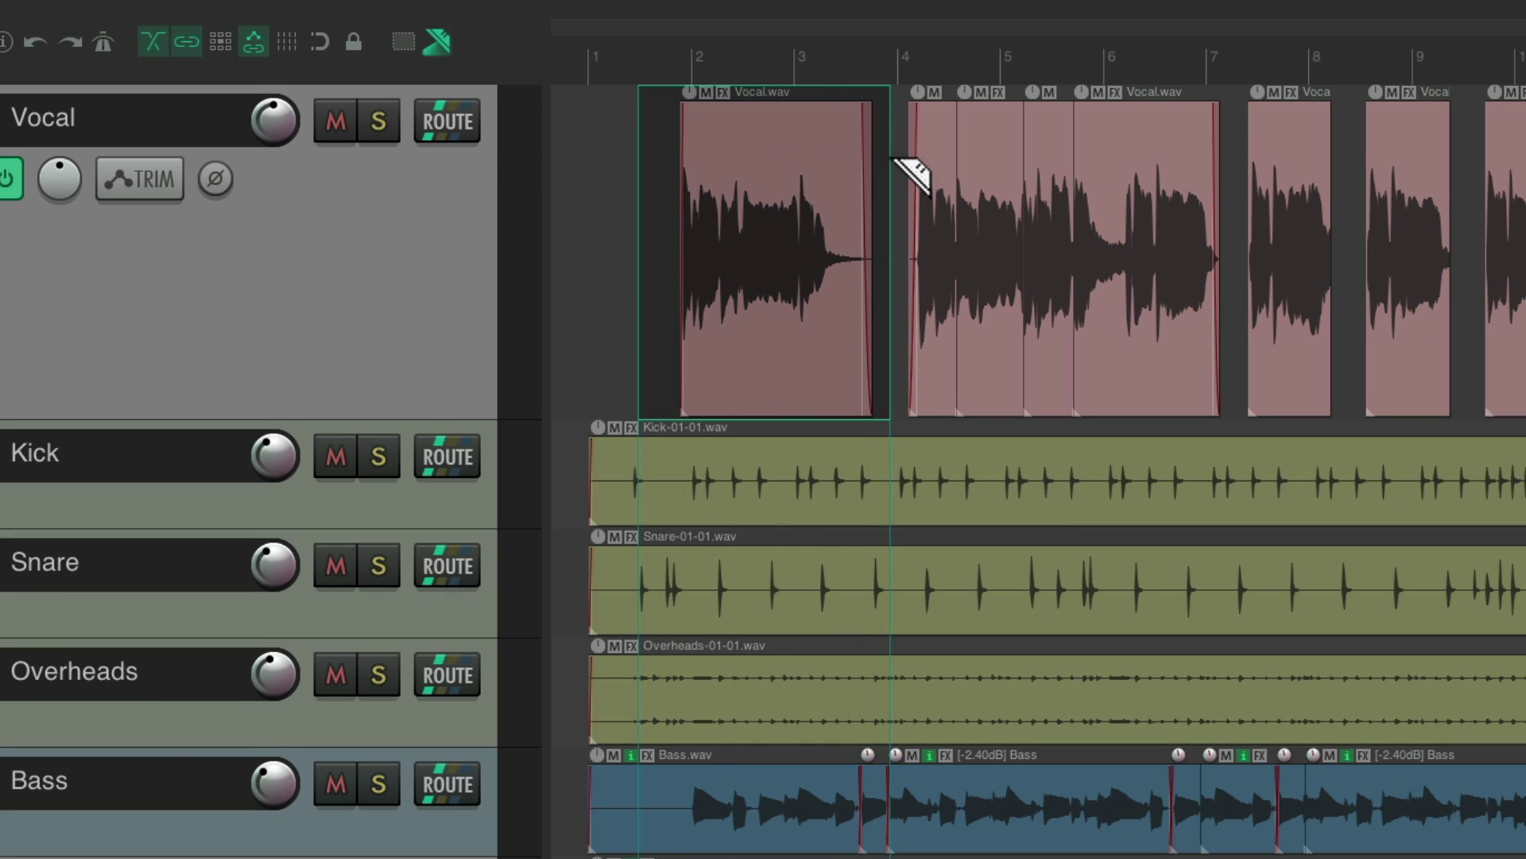
{"action": "left_click", "coordinate": [890, 257]}
{"action": "left_click", "coordinate": [827, 191], "text": "alt"}
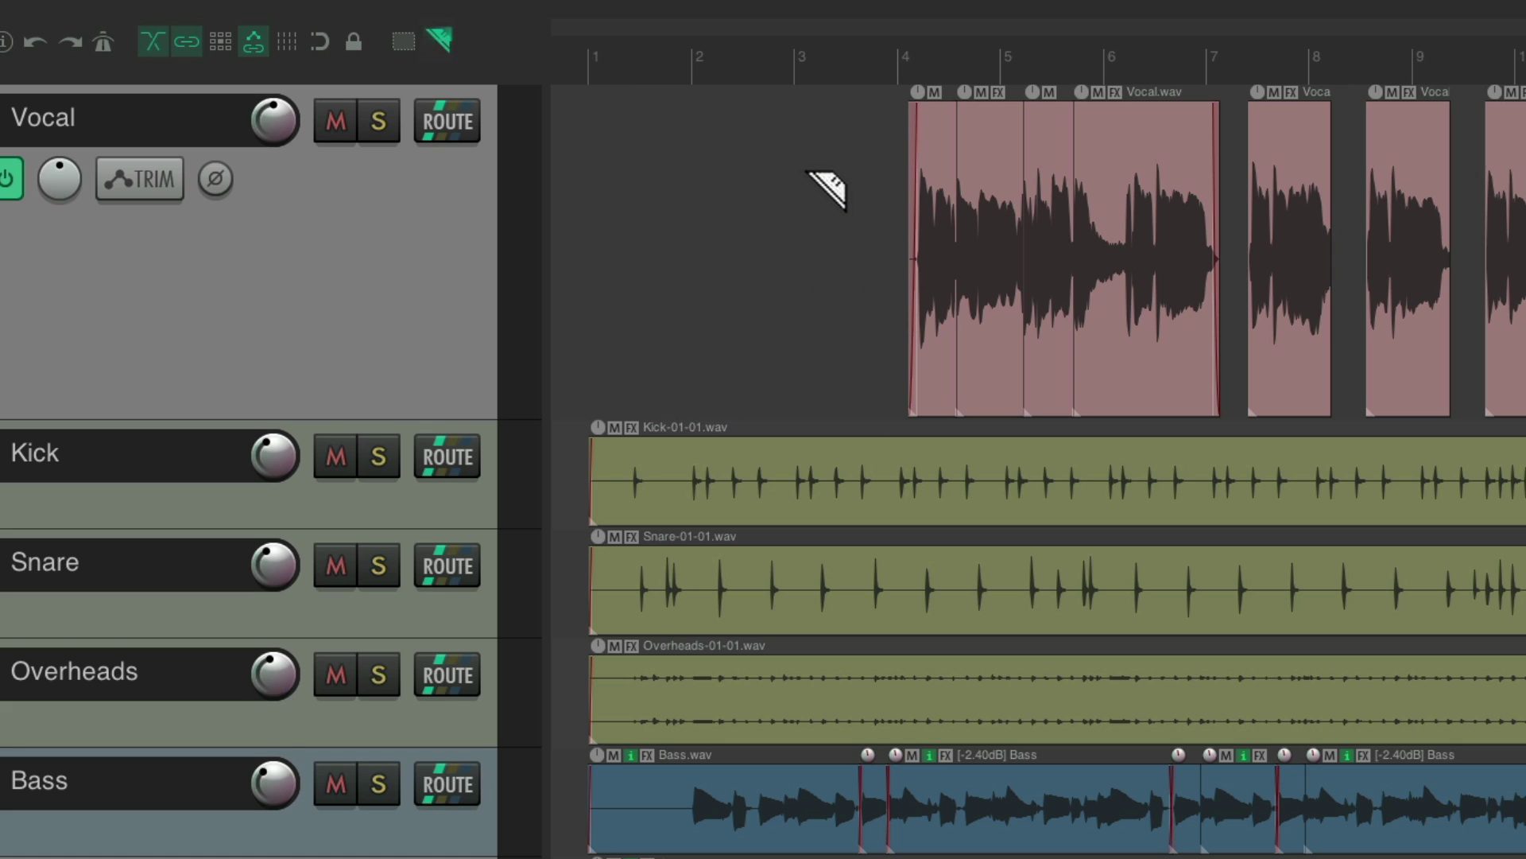
{"action": "key", "text": "ctrl+z"}
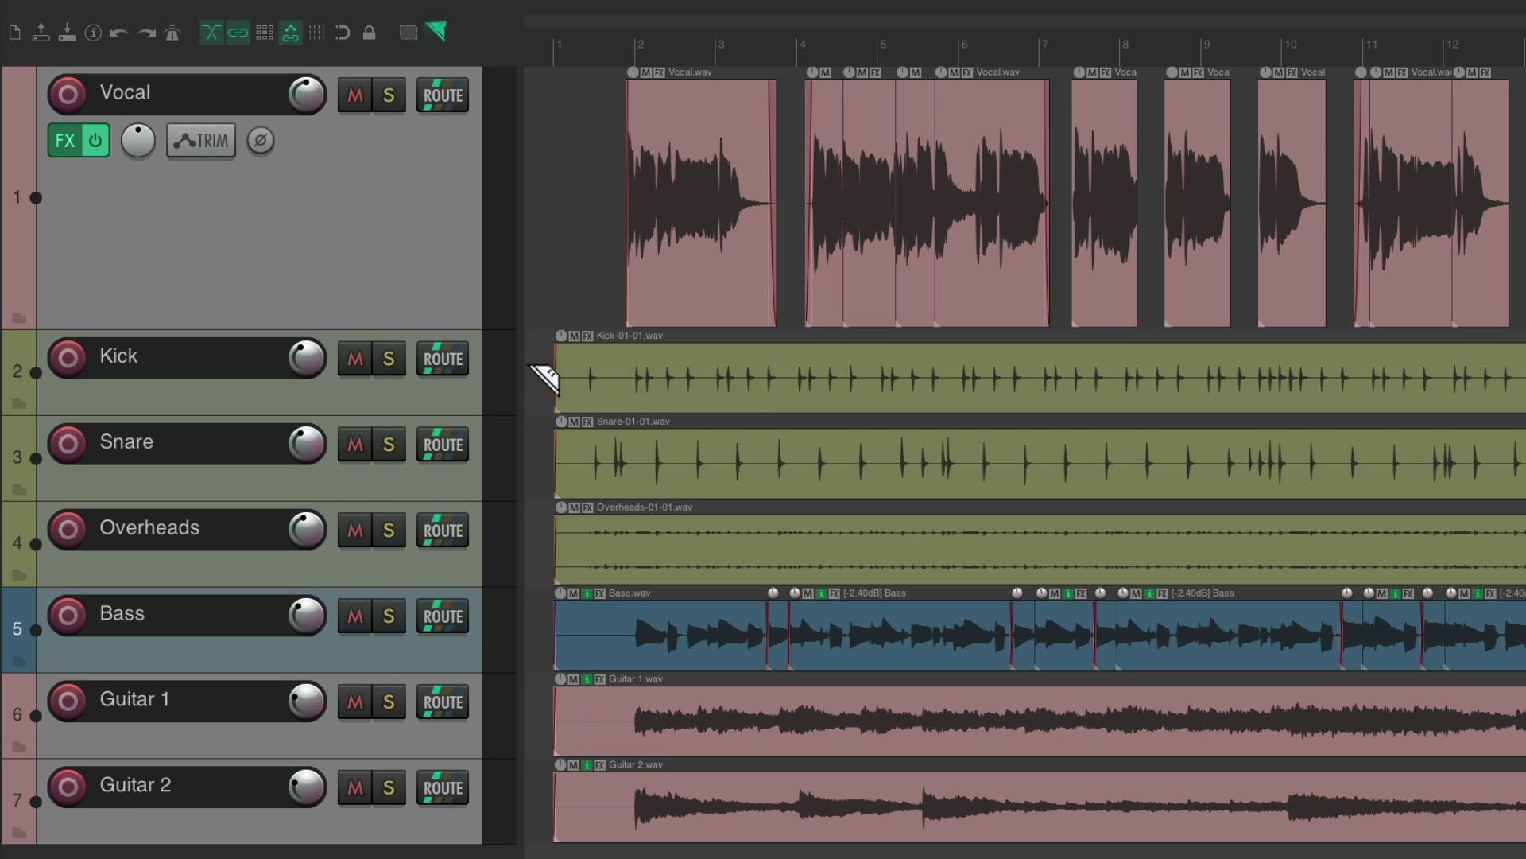
Step: Delete razor areas over the drum starts and over bar 1–2 on Bass and both Guitars
{"action": "left_click_drag", "start_coordinate": [531, 367], "coordinate": [588, 521]}
{"action": "key", "text": "Delete"}
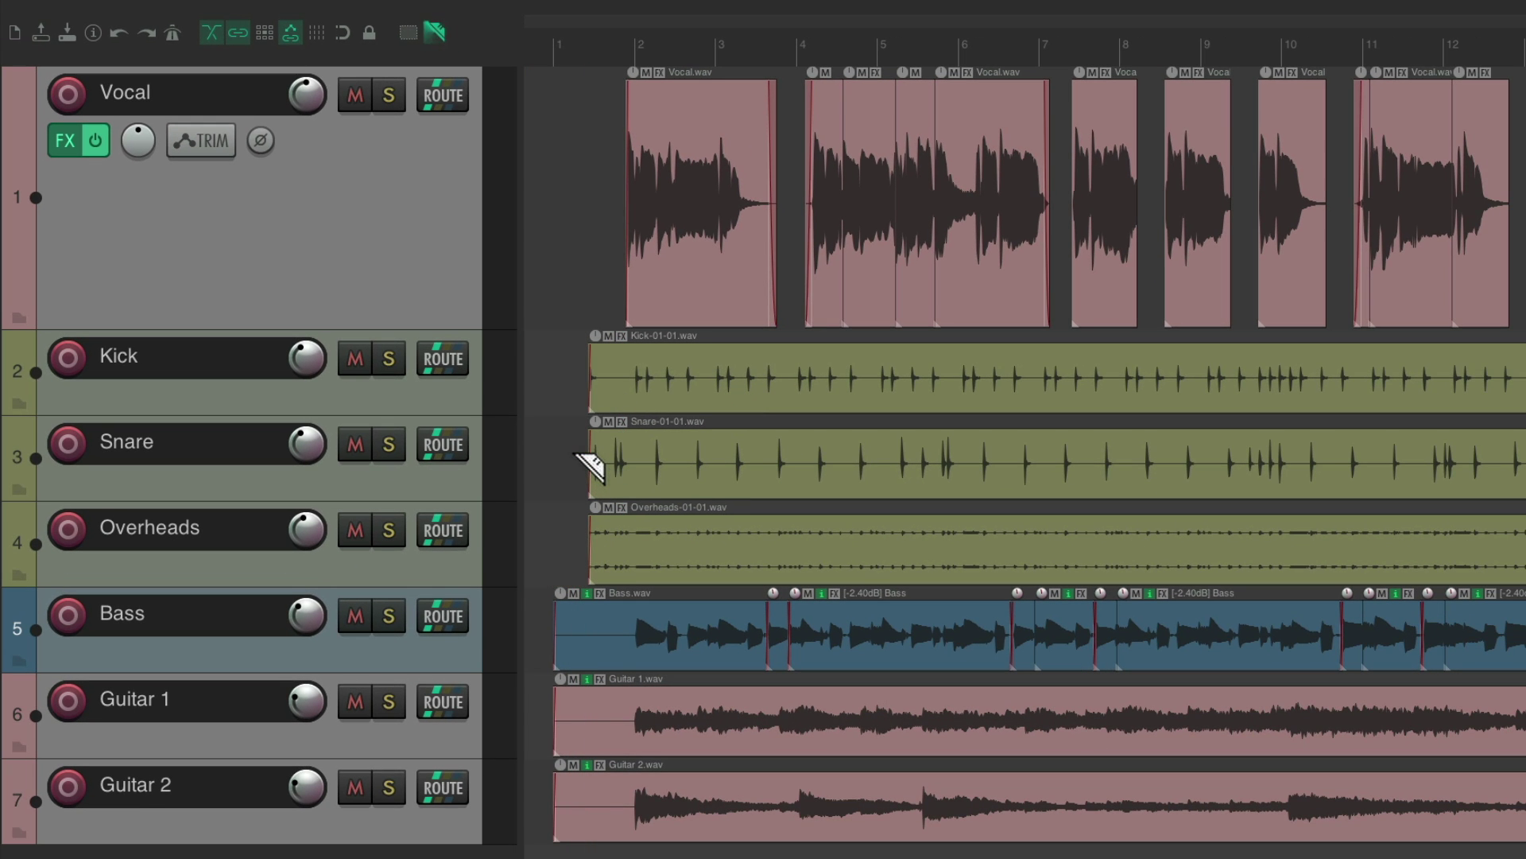
{"action": "left_click_drag", "start_coordinate": [529, 628], "coordinate": [628, 705]}
{"action": "key", "text": "Delete"}
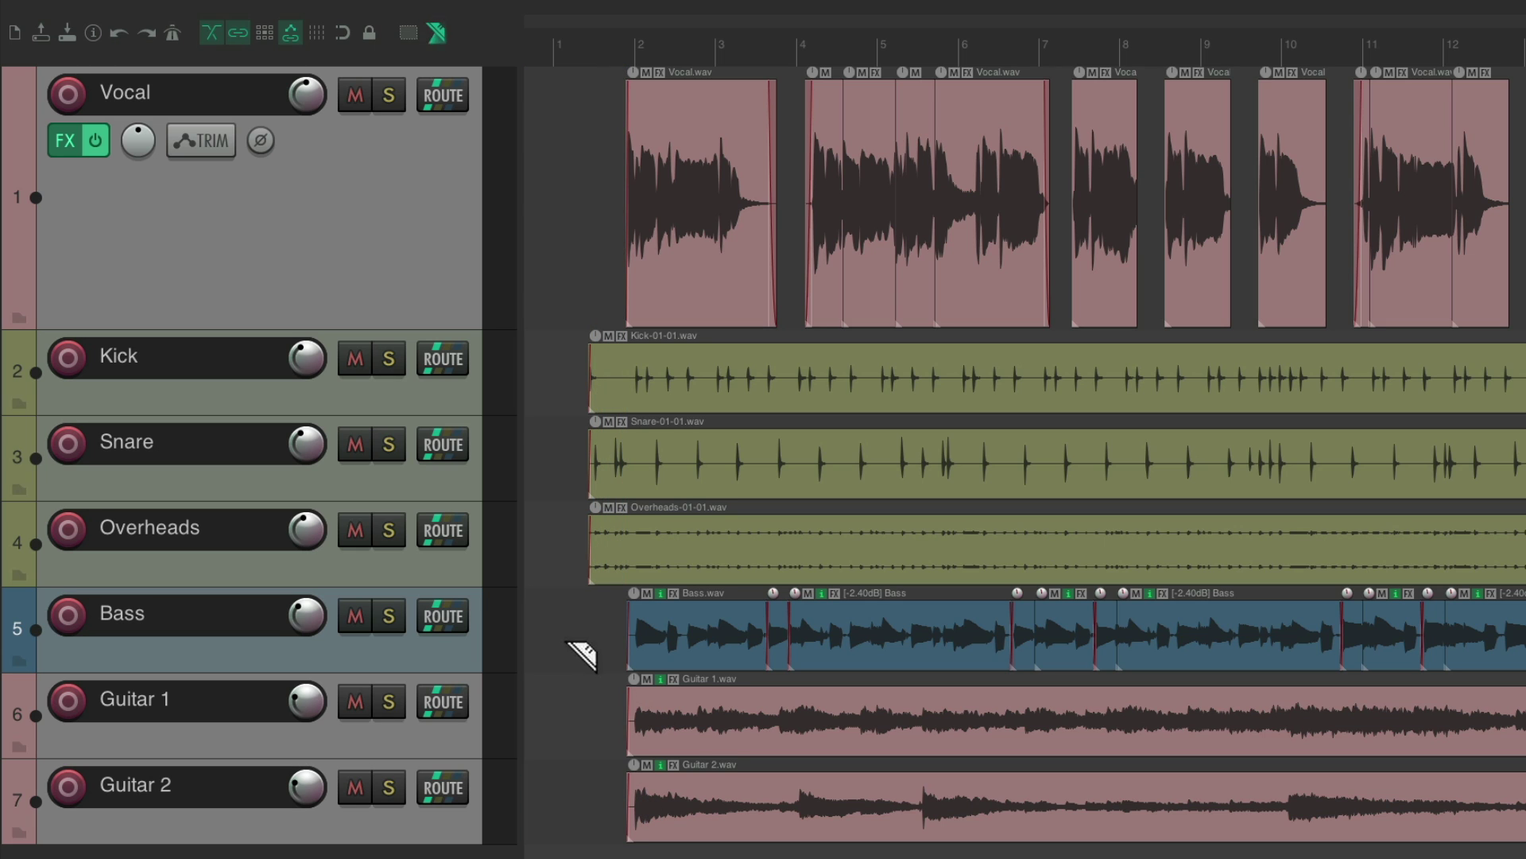
{"action": "left_click_drag", "start_coordinate": [580, 646], "coordinate": [634, 797]}
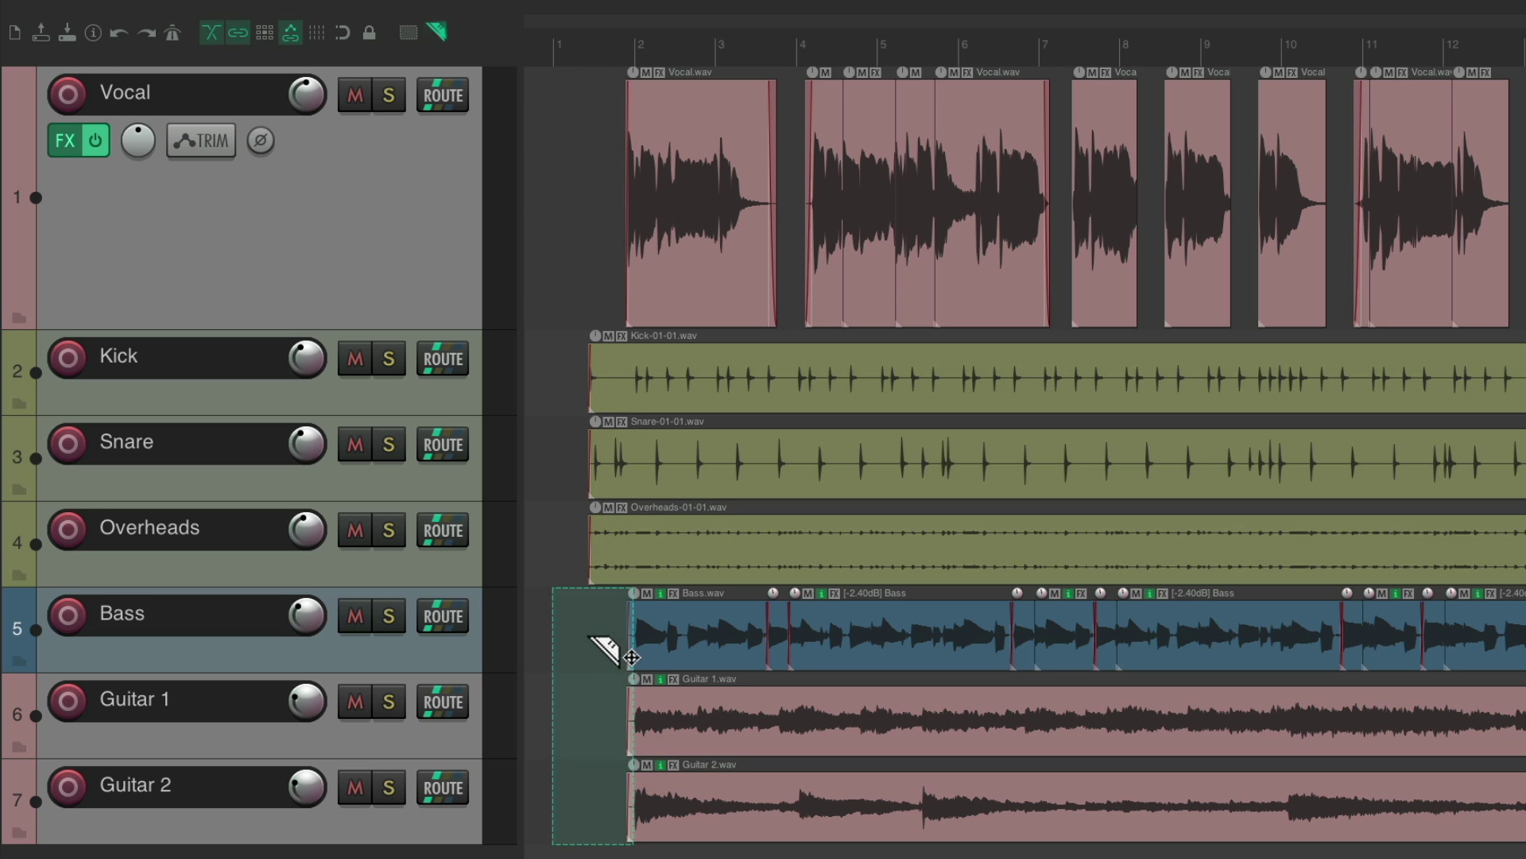
{"action": "key", "text": "Delete"}
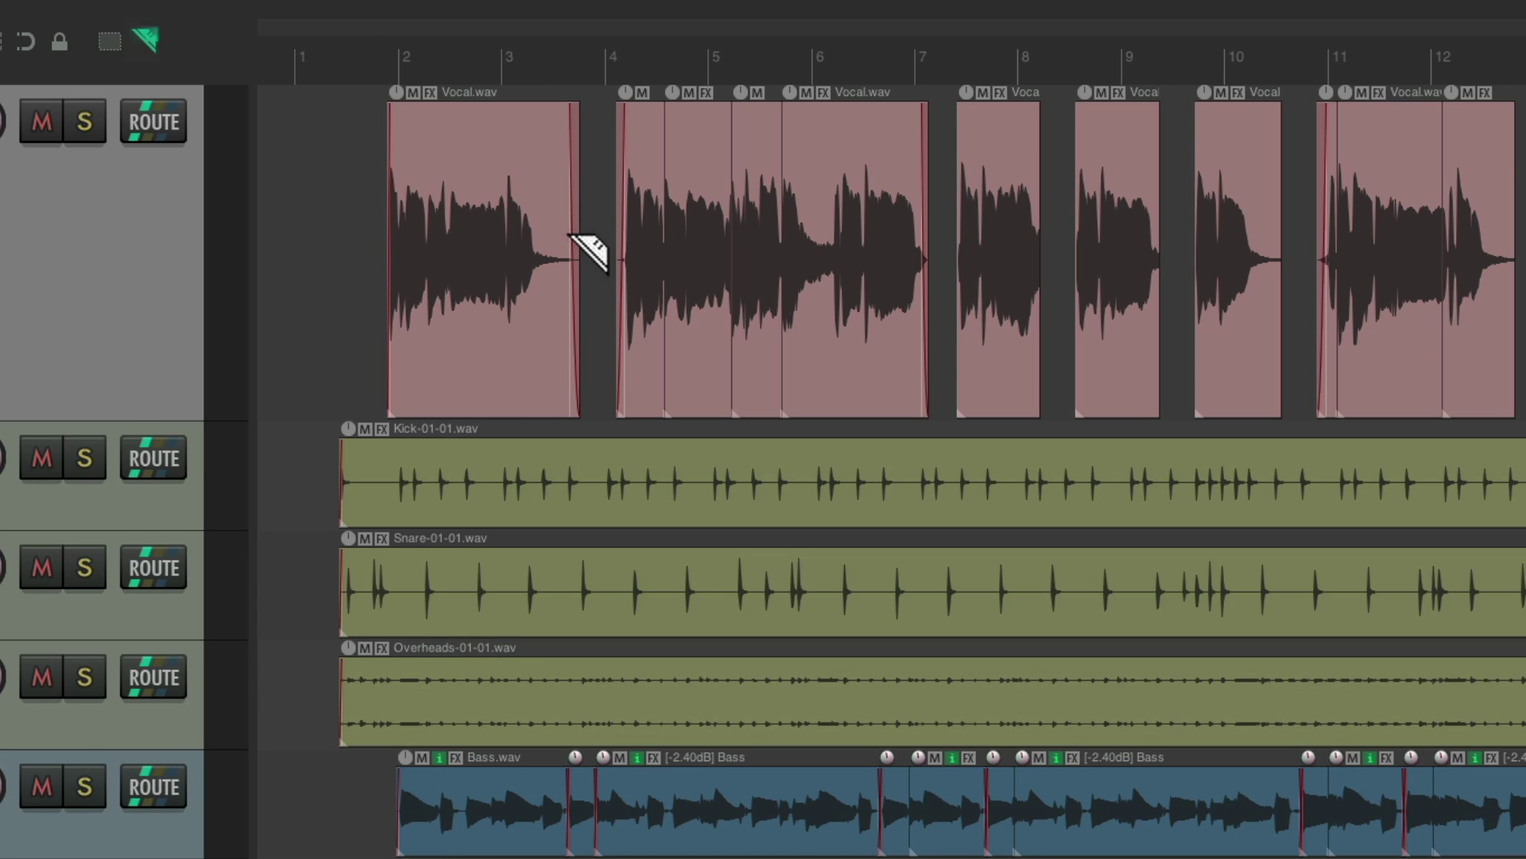
Step: Ripple-delete razor areas on the Vocal track at bars 4–7, bars 5–6, and the small gap near bar 5
{"action": "left_click_drag", "start_coordinate": [598, 167], "coordinate": [936, 166]}
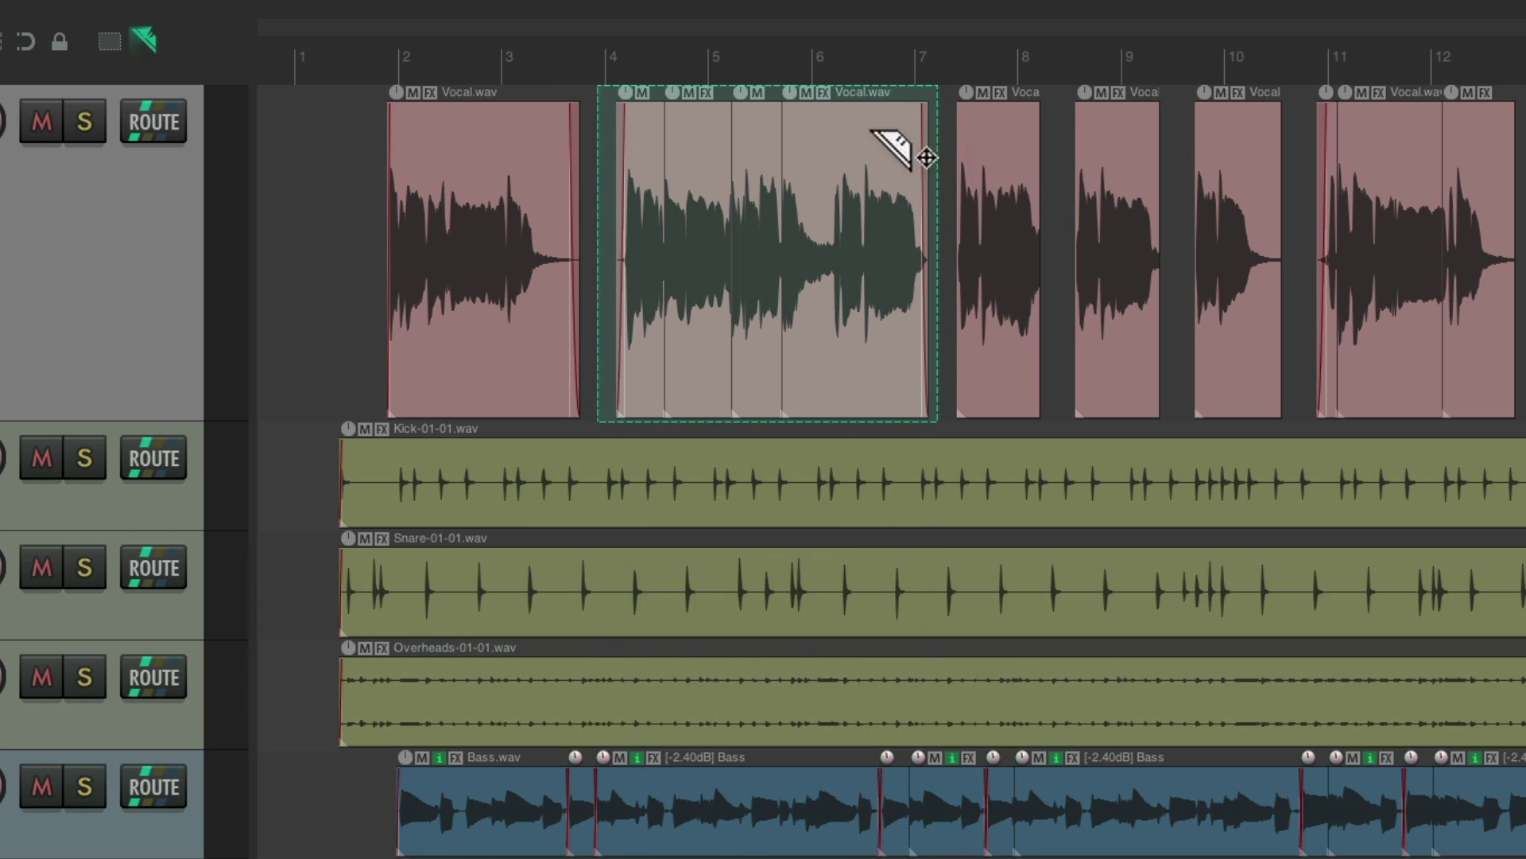
{"action": "key", "text": "Delete"}
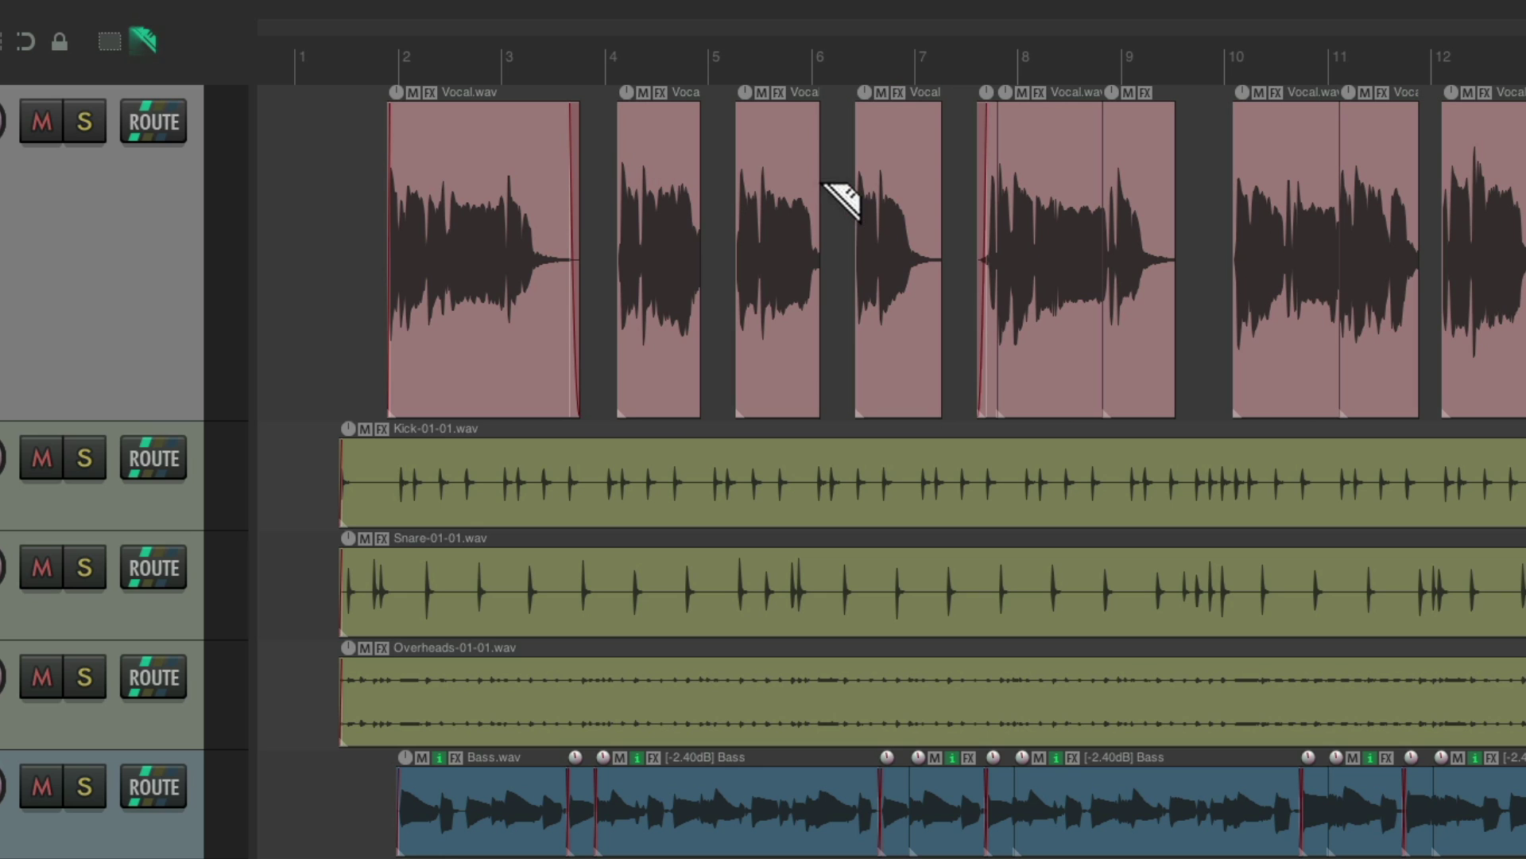
{"action": "left_click_drag", "start_coordinate": [715, 151], "coordinate": [822, 152]}
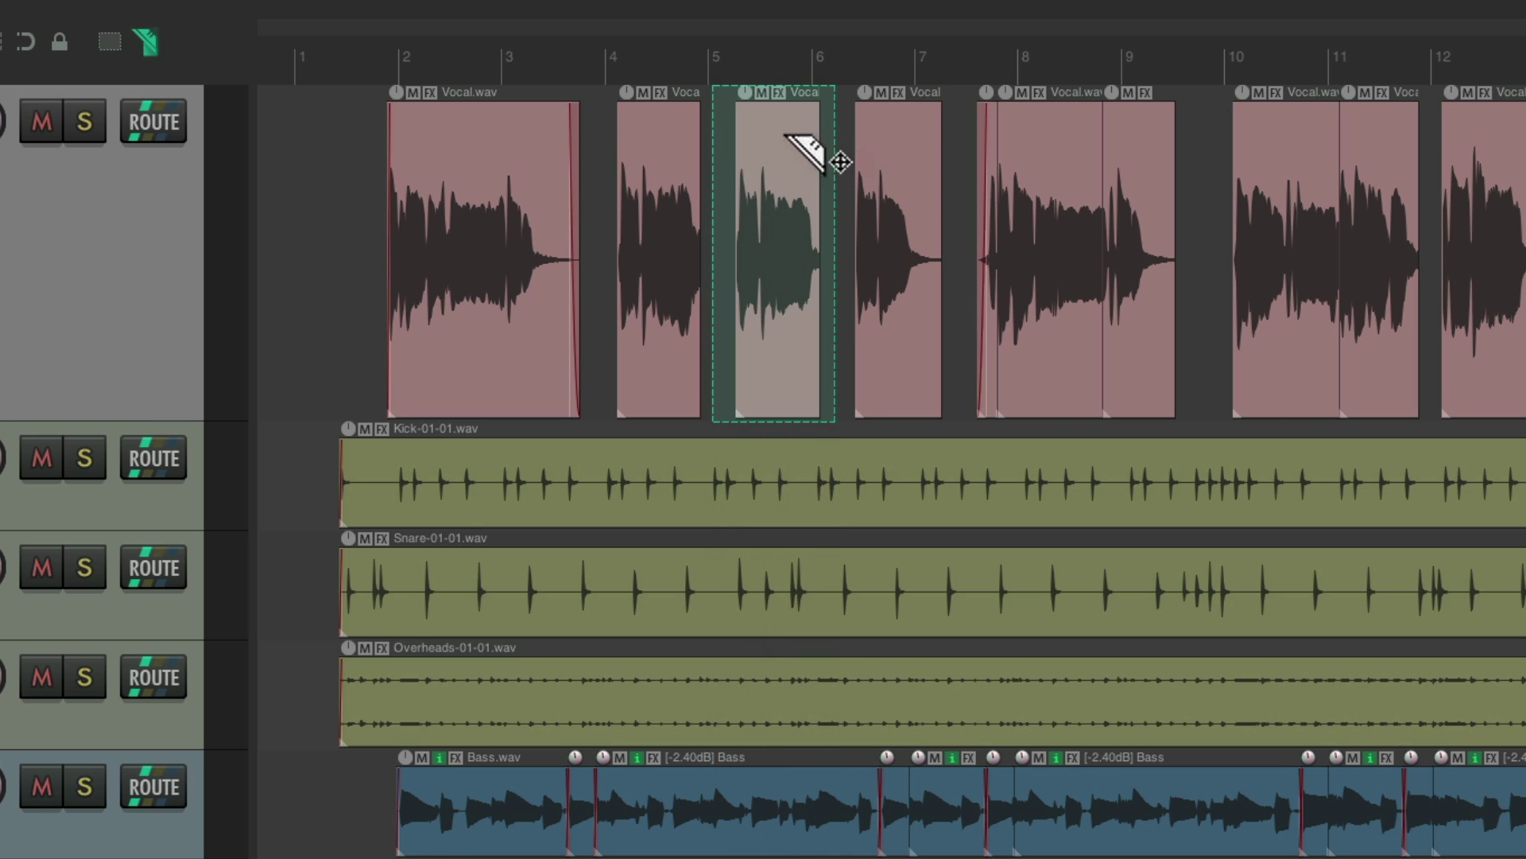
{"action": "key", "text": "Delete"}
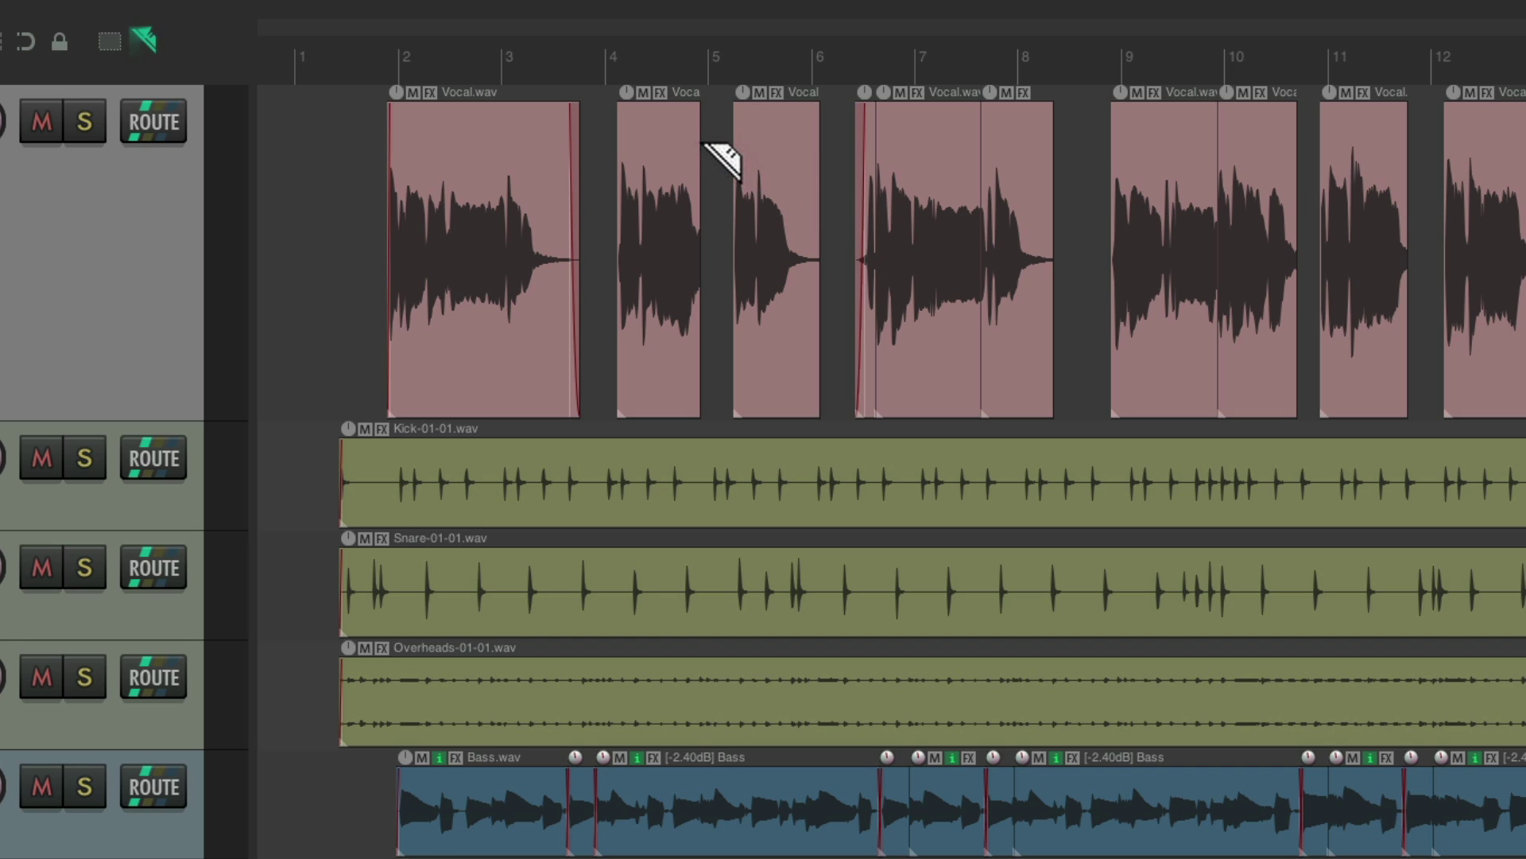
{"action": "left_click_drag", "start_coordinate": [705, 142], "coordinate": [729, 146]}
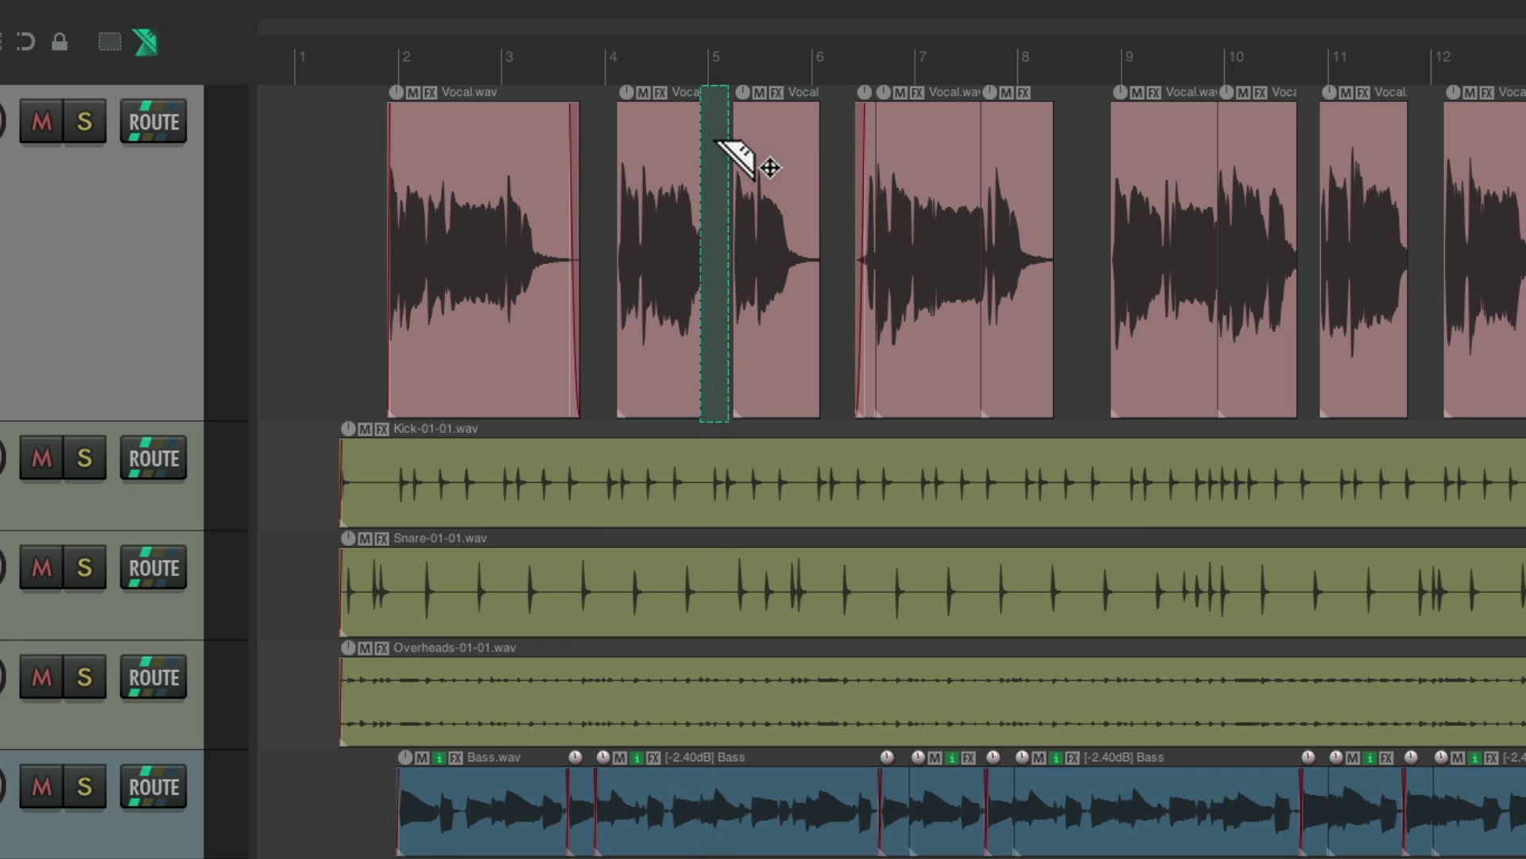
{"action": "key", "text": "Delete"}
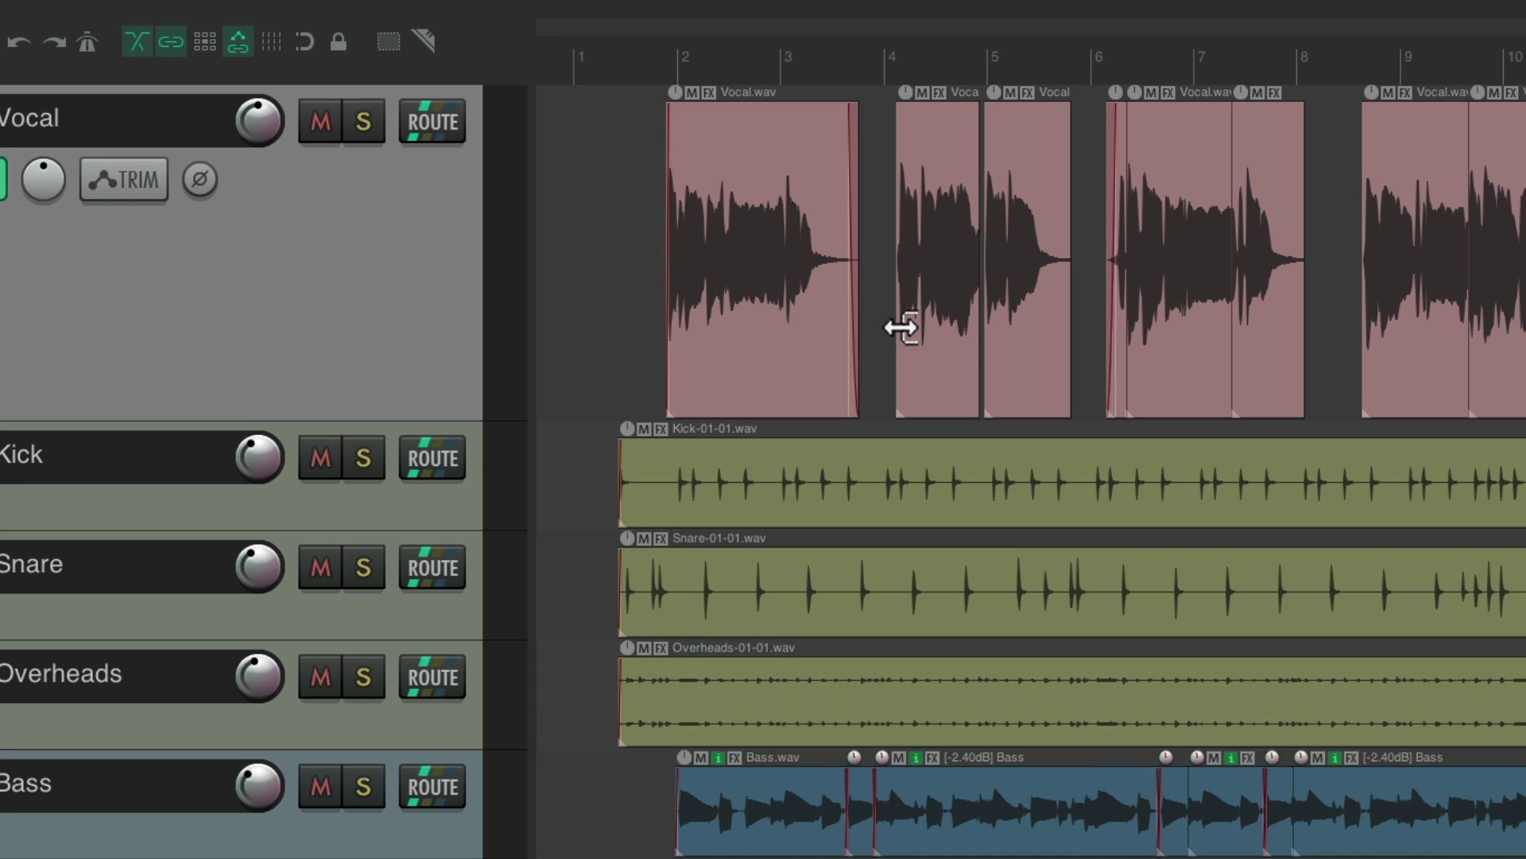
Step: Delete the first Vocal.wav item at bar 2 from the Vocal track
{"action": "left_click", "coordinate": [675, 205]}
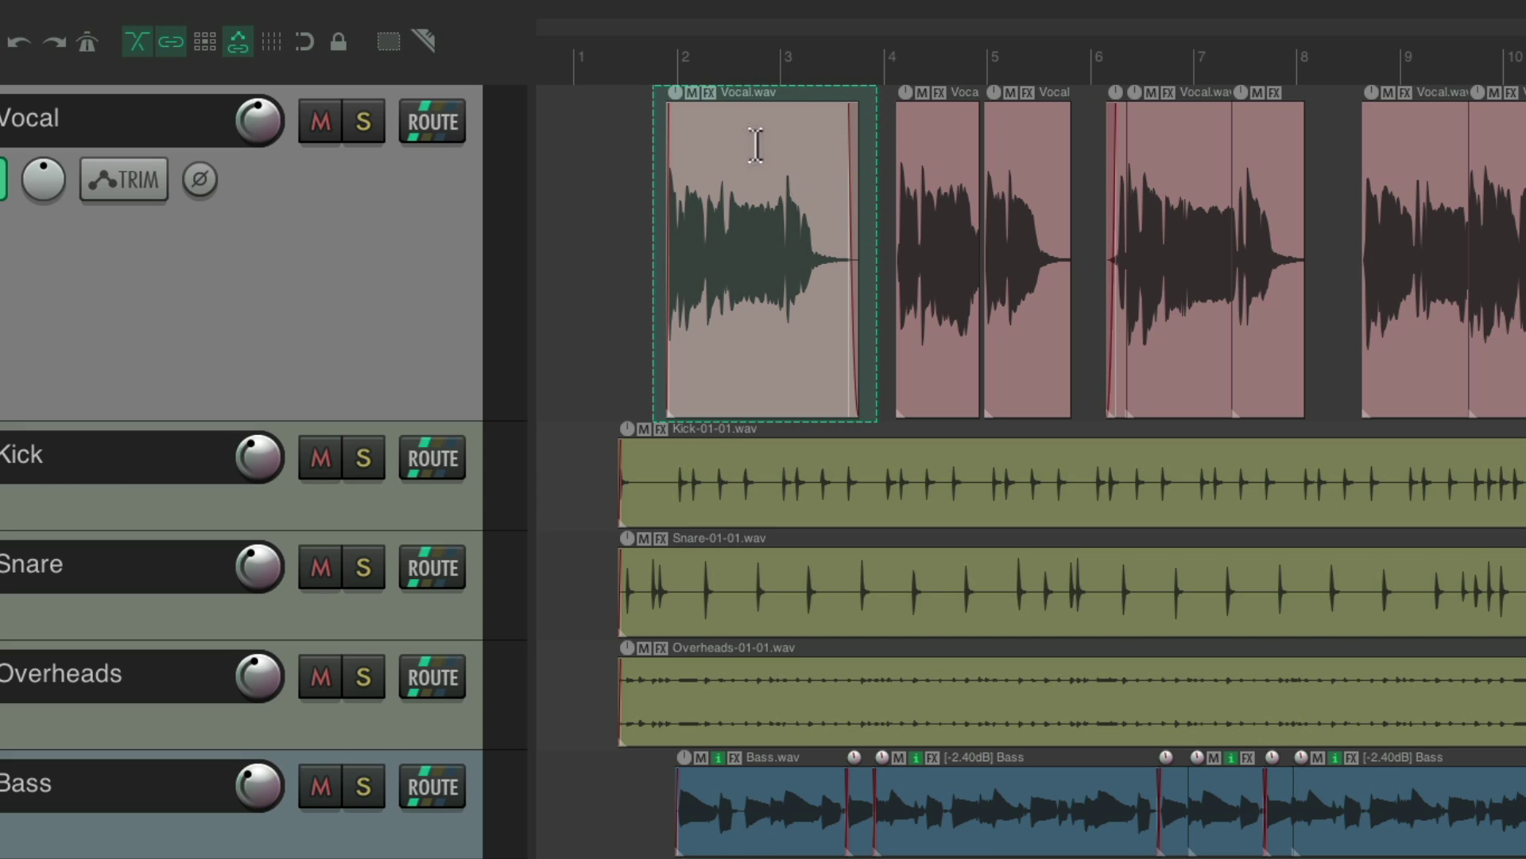
{"action": "key", "text": "Delete"}
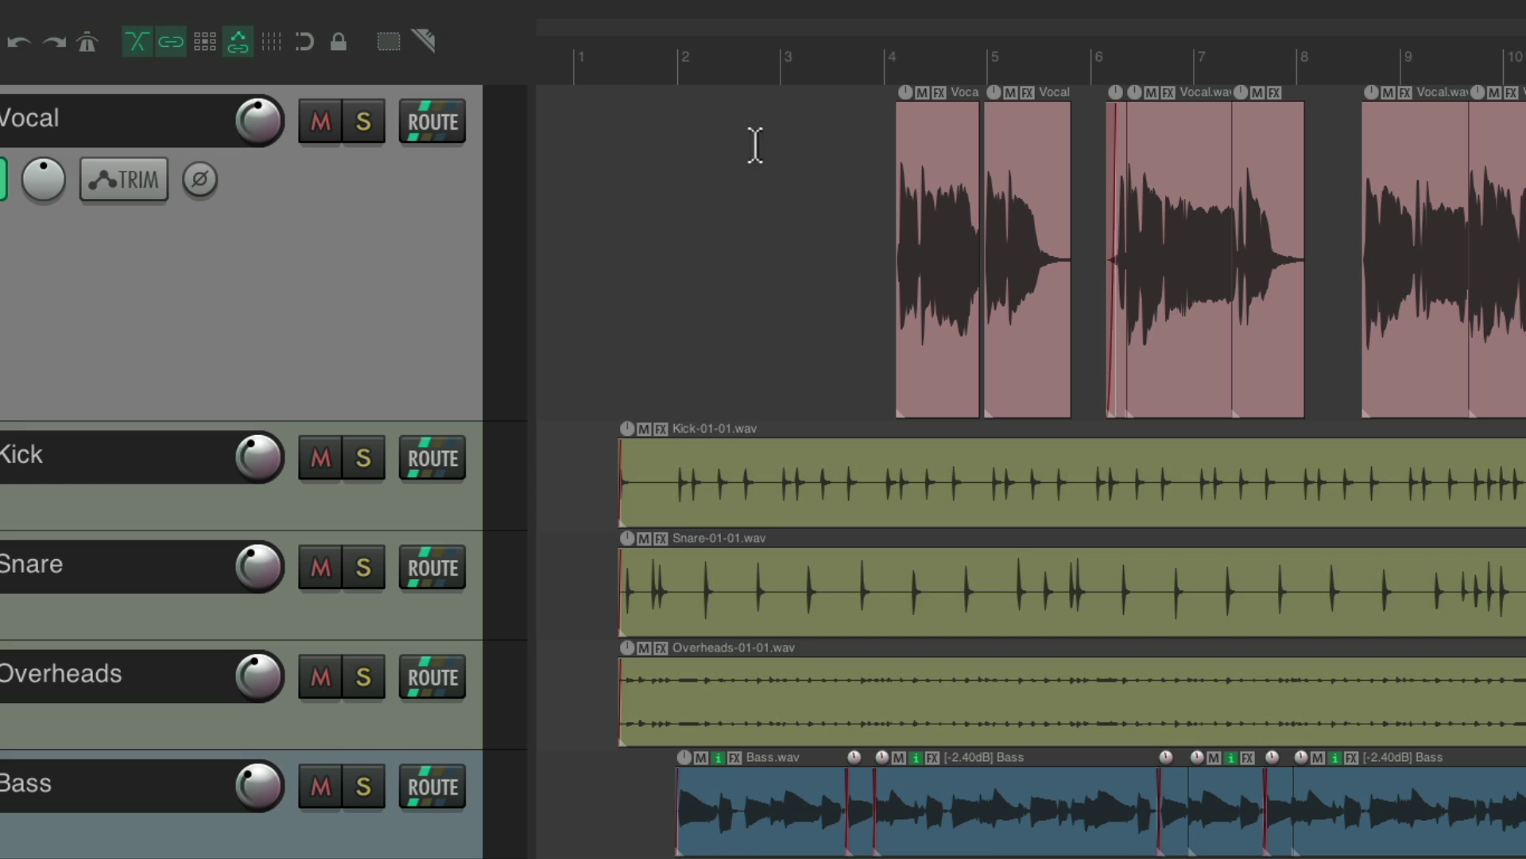